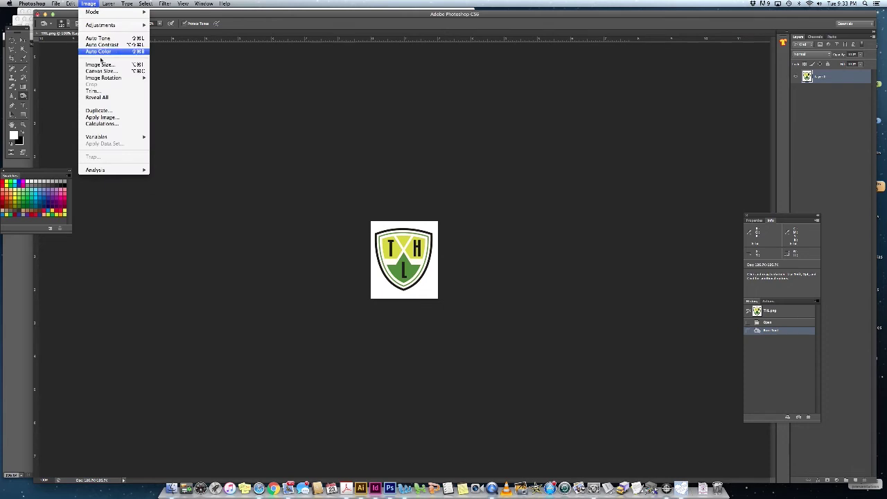
Step: Resize the logo image with resampling on to 300 pixels/inch and a document width of 6 inches
click(104, 66)
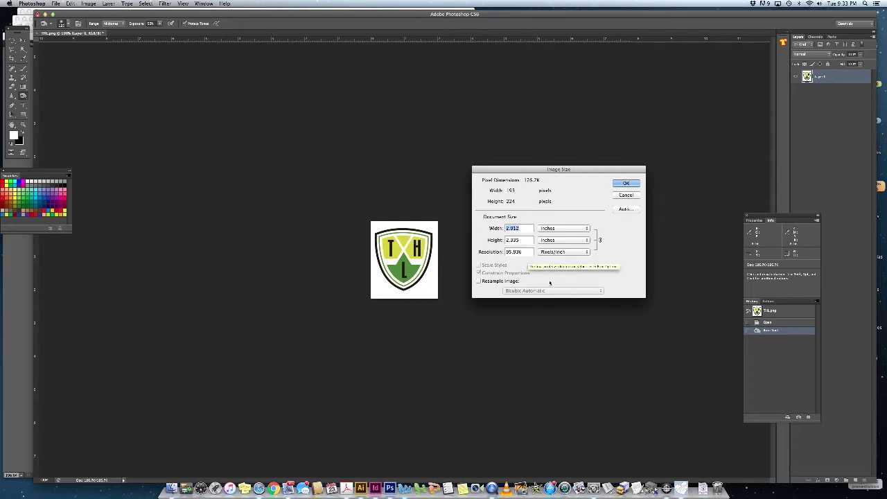
click(479, 282)
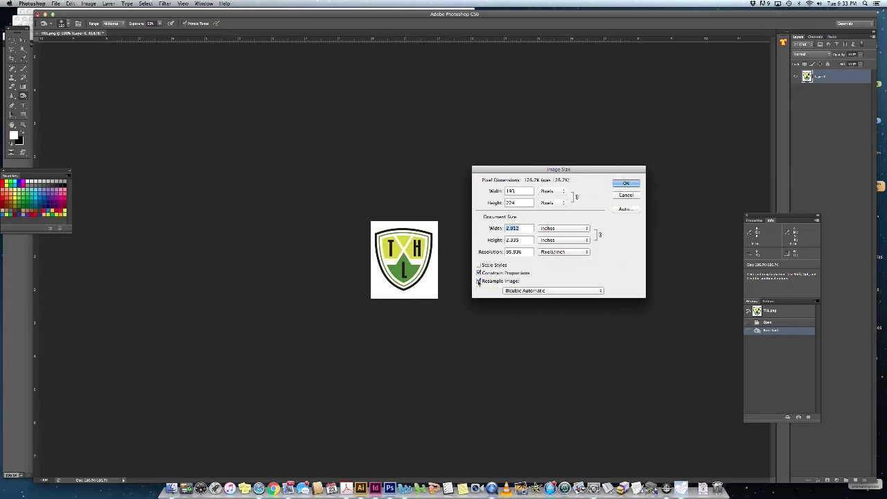
double_click(513, 252)
text(300)
double_click(525, 228)
text(6)
click(626, 183)
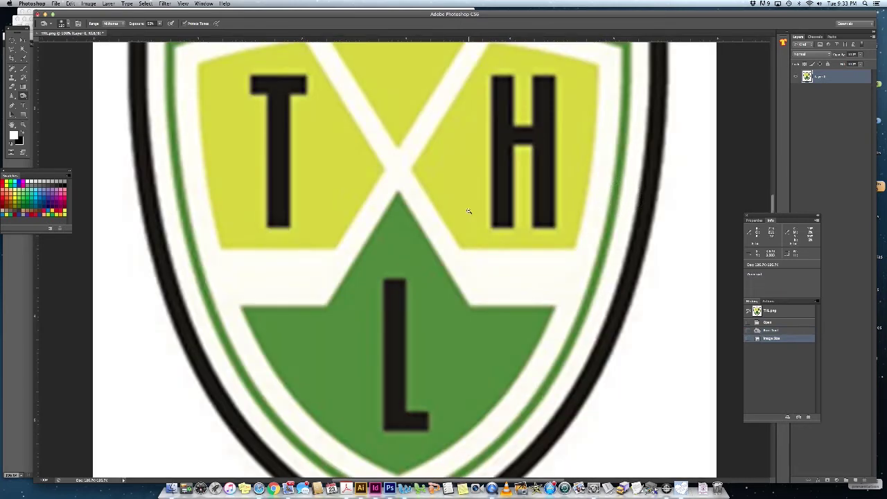
key(super+0)
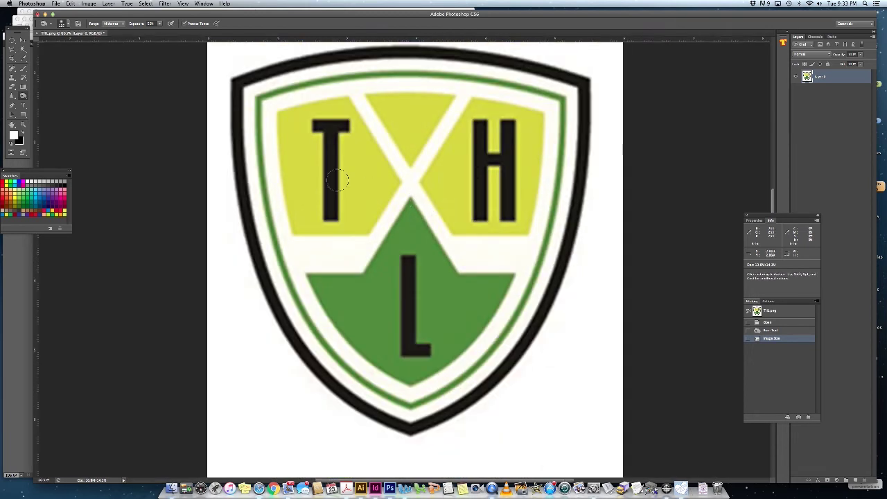
drag(292, 141, 287, 166)
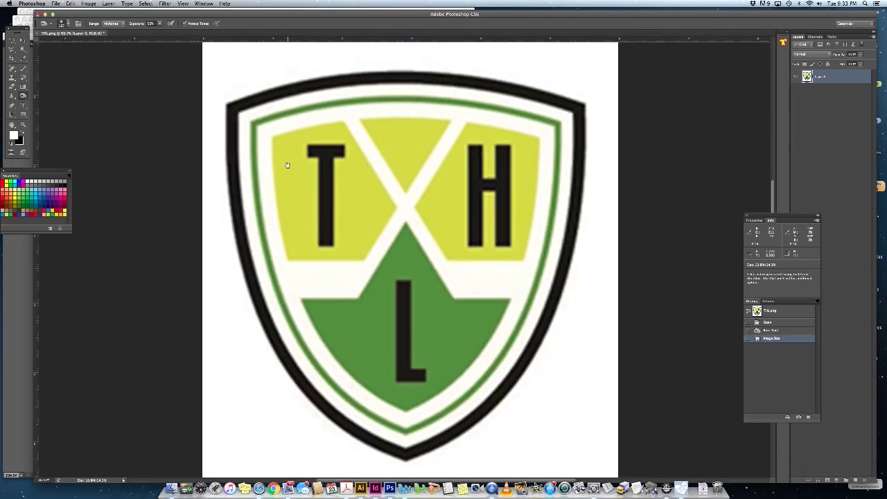
Step: Start a Curves adjustment with the target shadow color at 100% C, M, Y and K and the target highlight color at ffffff
click(23, 41)
click(24, 40)
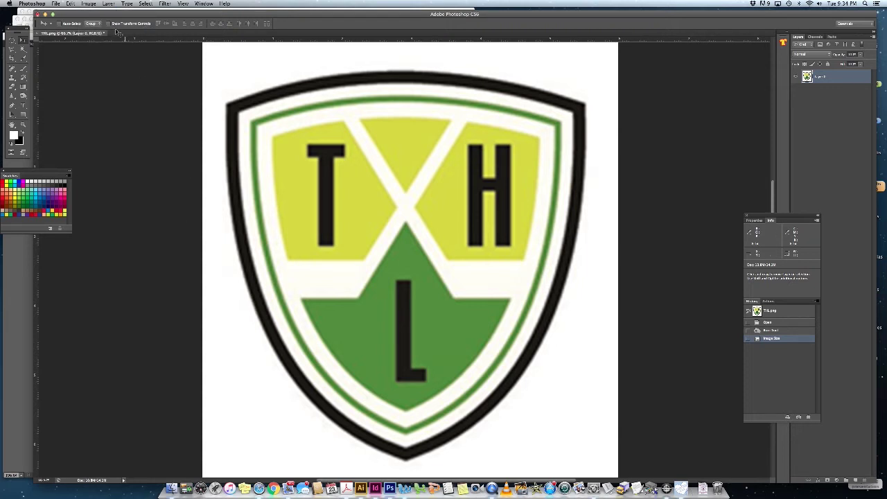
click(88, 3)
mouse_move(104, 25)
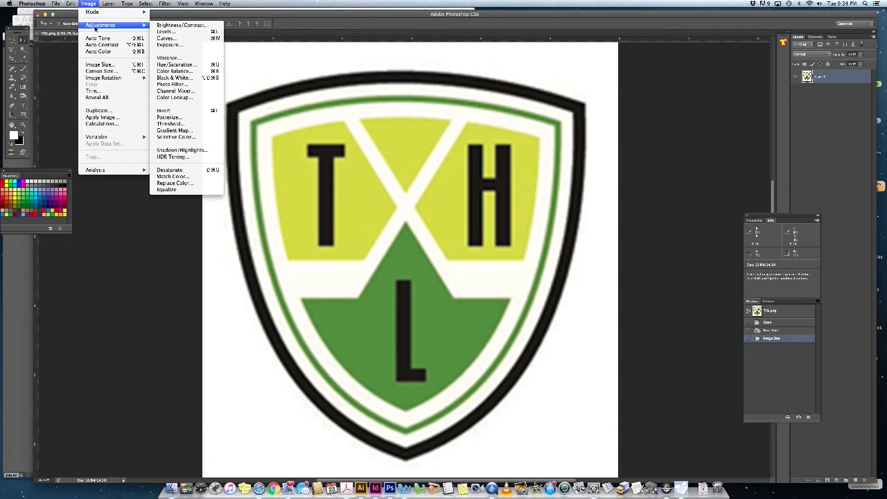
click(166, 39)
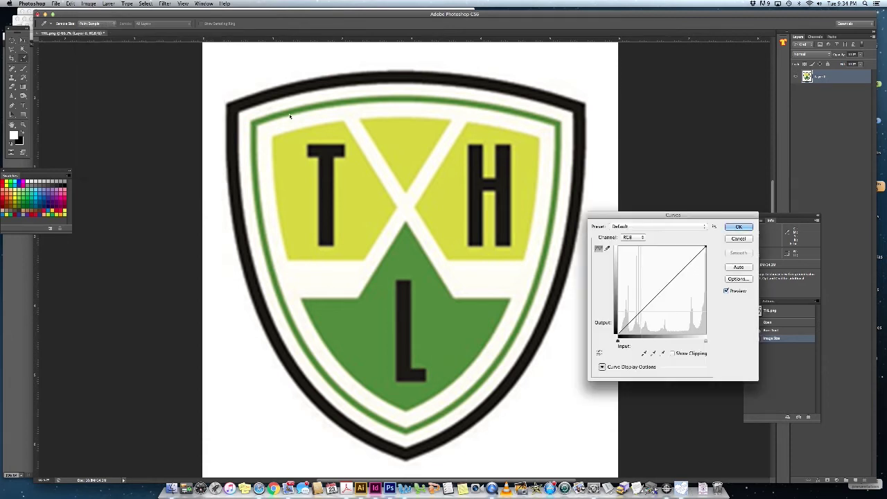
double_click(644, 354)
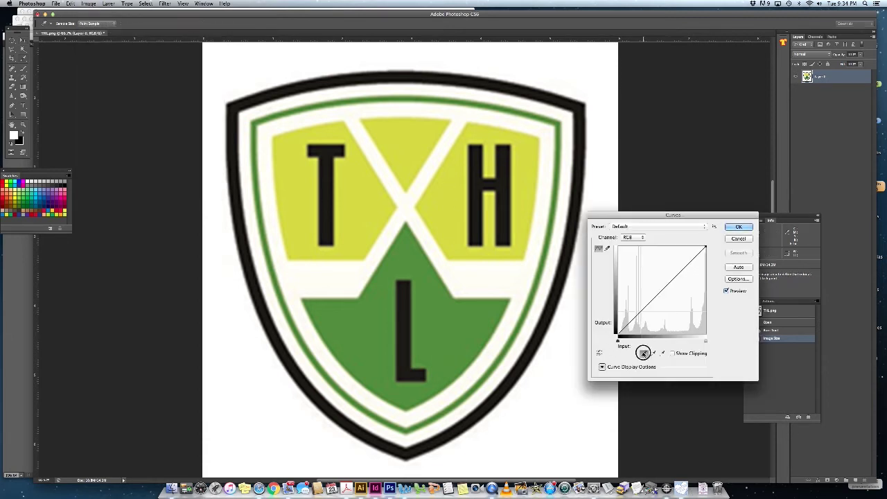
double_click(518, 261)
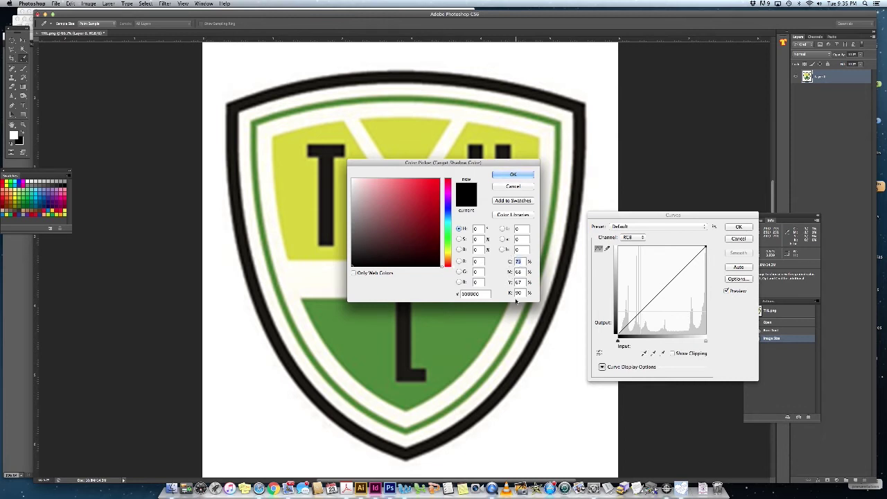
text(100)
key(Tab)
text(100)
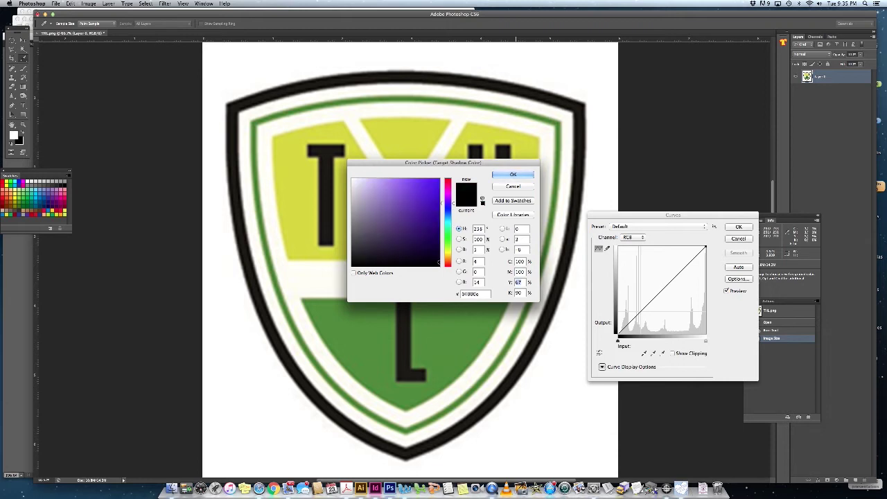
key(Tab)
text(100)
key(Tab)
text(100)
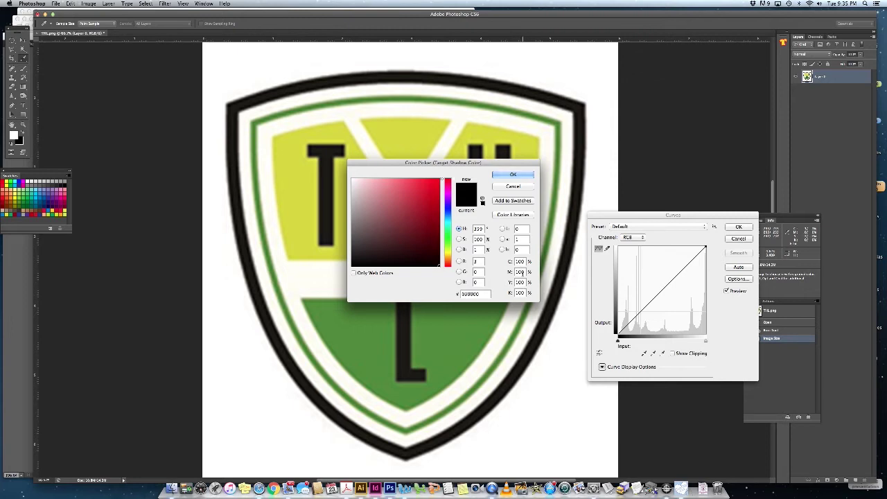
click(523, 179)
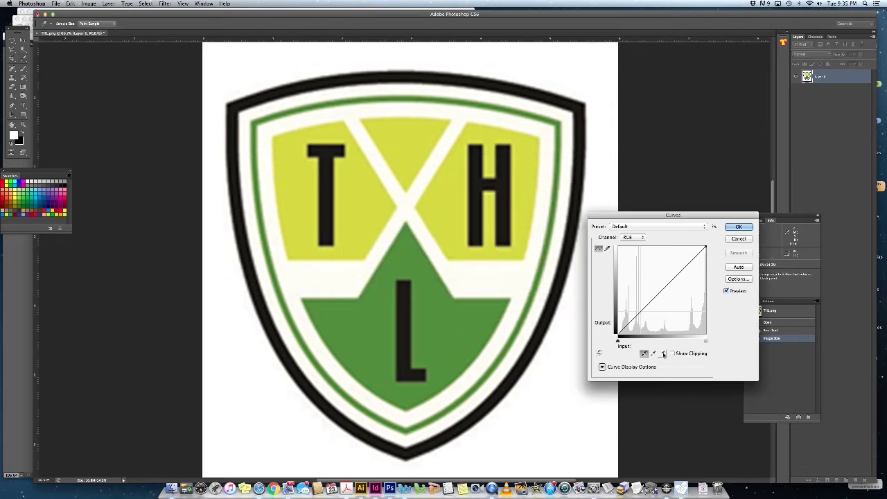
double_click(662, 354)
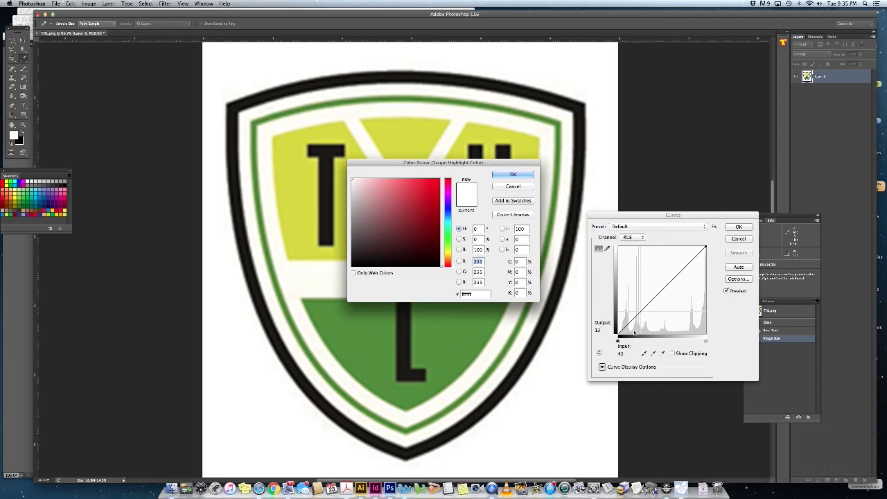
click(518, 175)
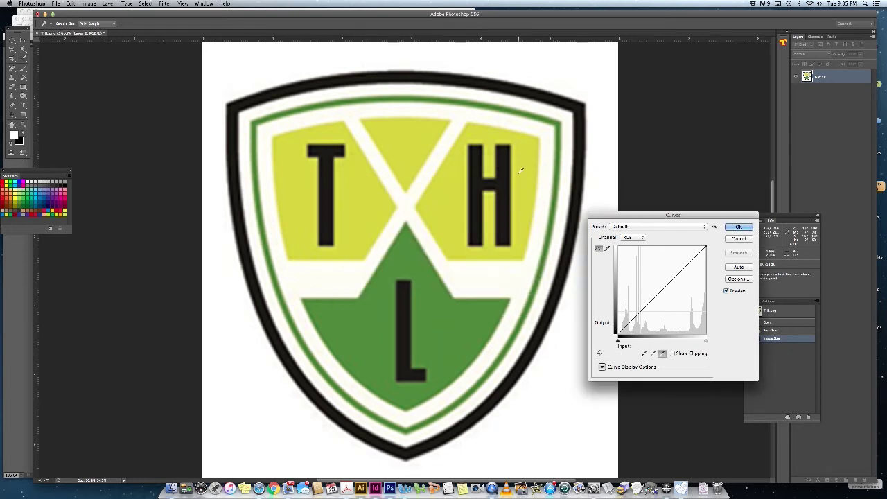
Step: Sample the yellow panel as black point and the off-white band as white point, applying Curves without saving the target colors as defaults
click(644, 354)
click(402, 136)
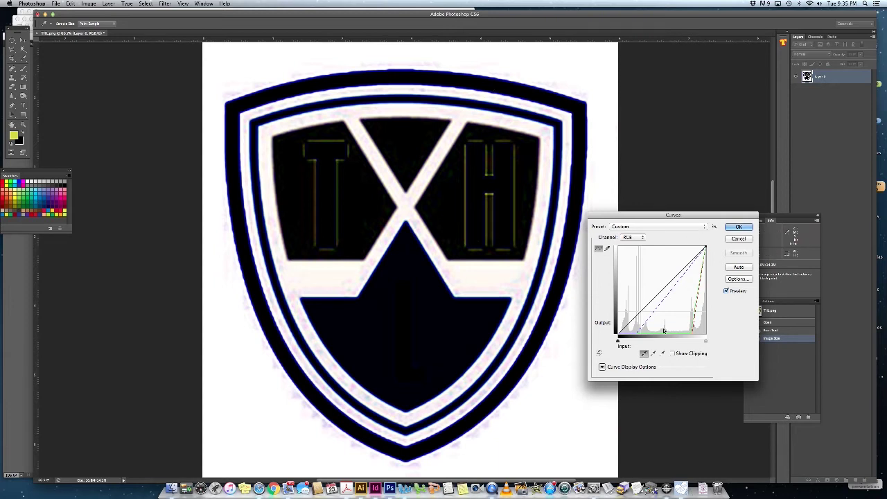
click(662, 353)
click(547, 128)
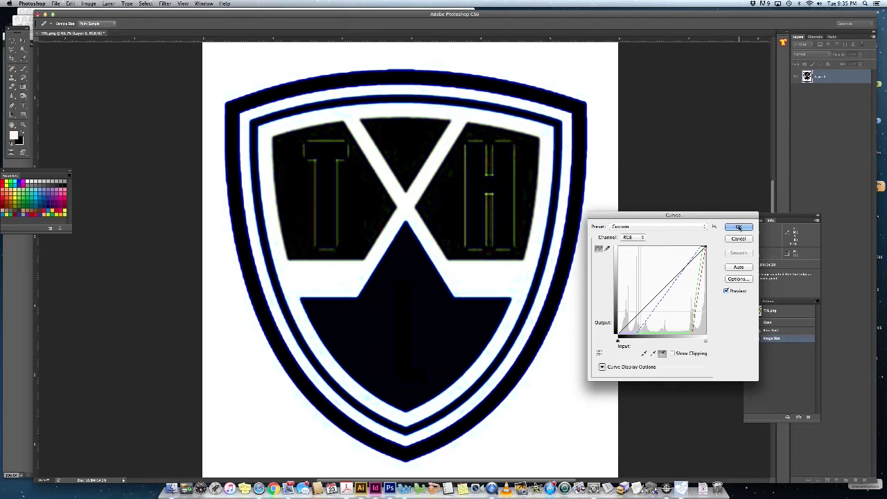
click(739, 227)
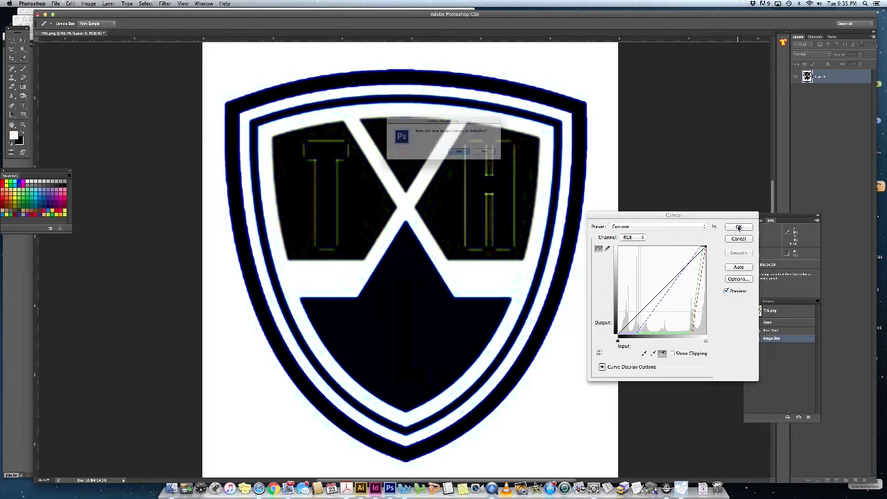
click(494, 154)
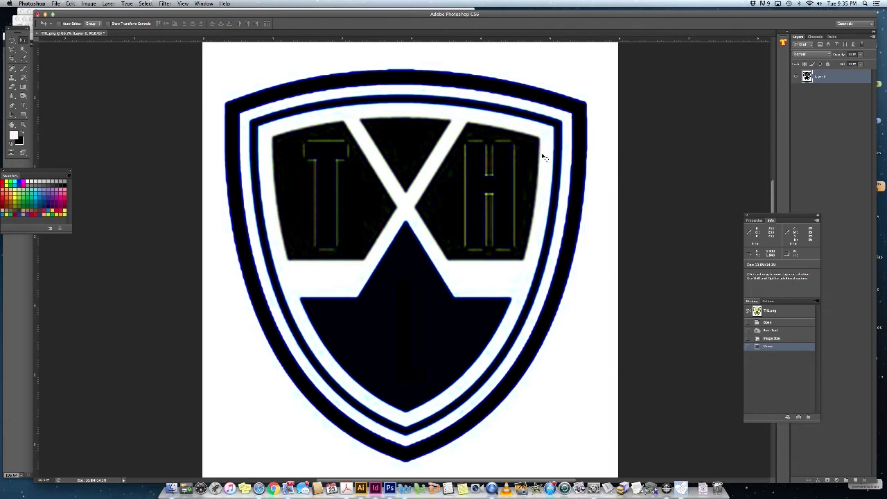
Step: Soften the logo with a Gaussian Blur and apply a Threshold adjustment at level 171
key(alt+super+f)
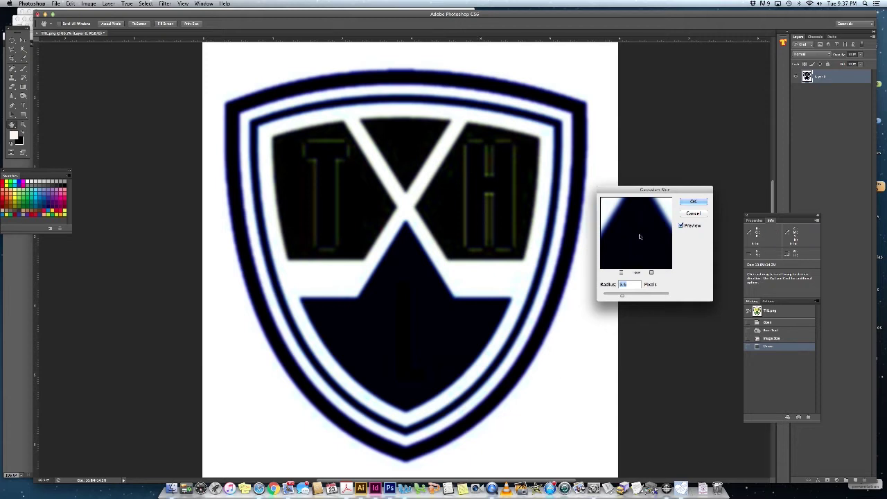
click(695, 201)
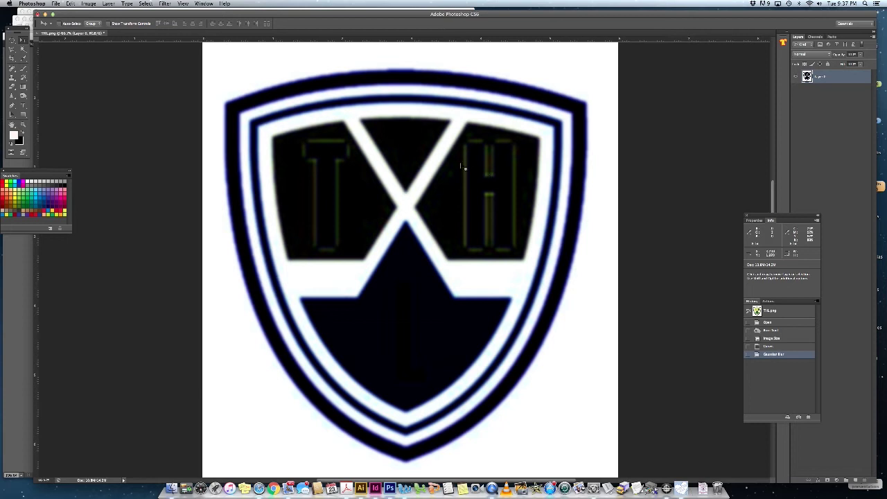
click(91, 4)
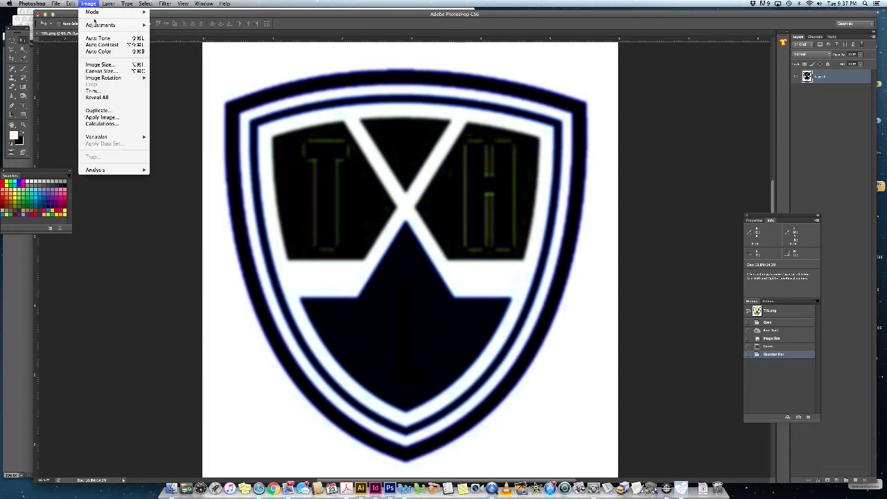
mouse_move(95, 25)
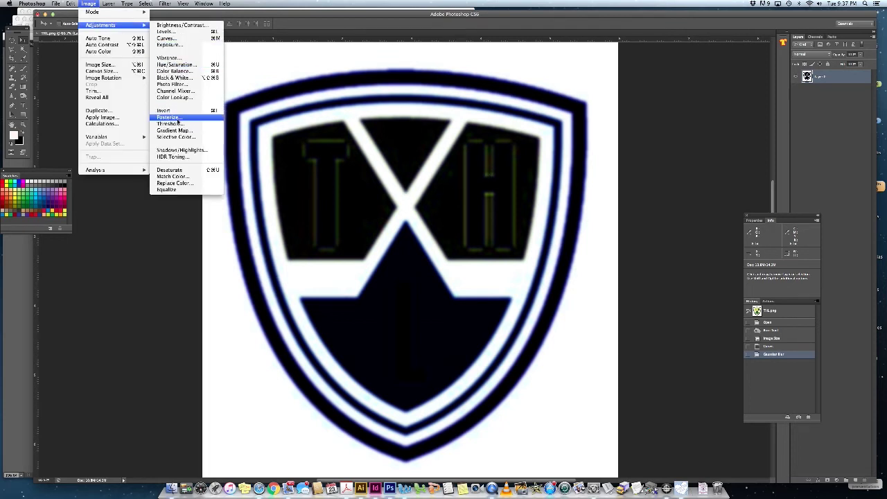
click(449, 192)
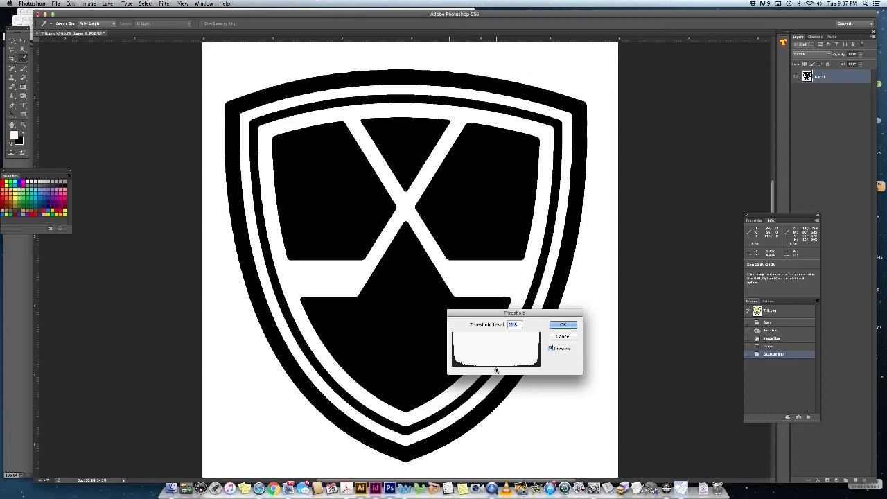
mouse_move(496, 370)
mouse_down()
mouse_move(523, 371)
mouse_move(511, 369)
mouse_up()
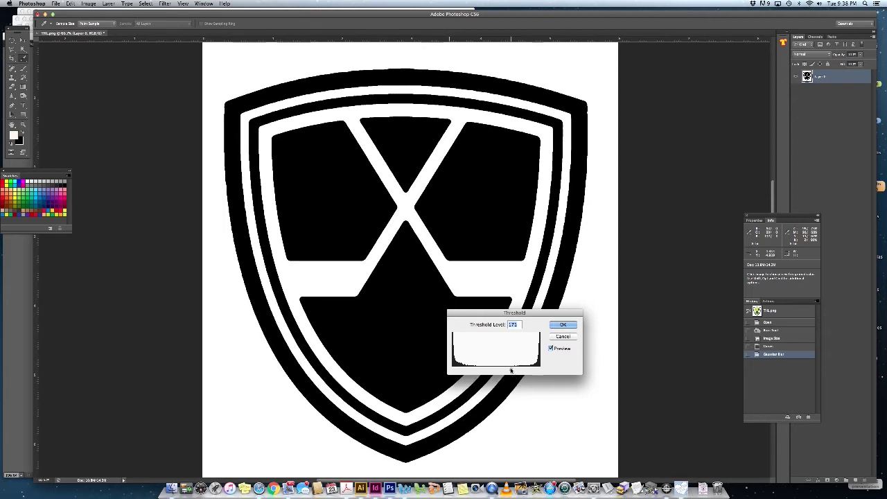
click(563, 325)
key(v)
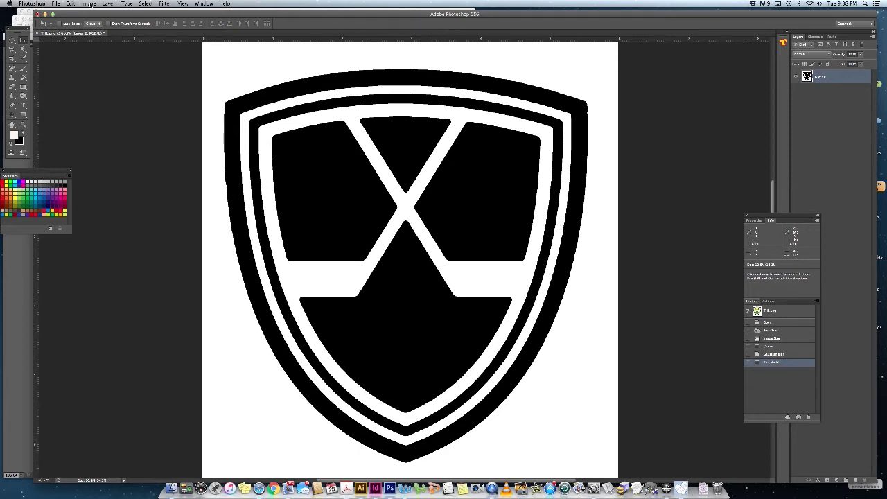
Step: Convert the image to Grayscale mode, discarding its color information
click(90, 5)
mouse_move(89, 13)
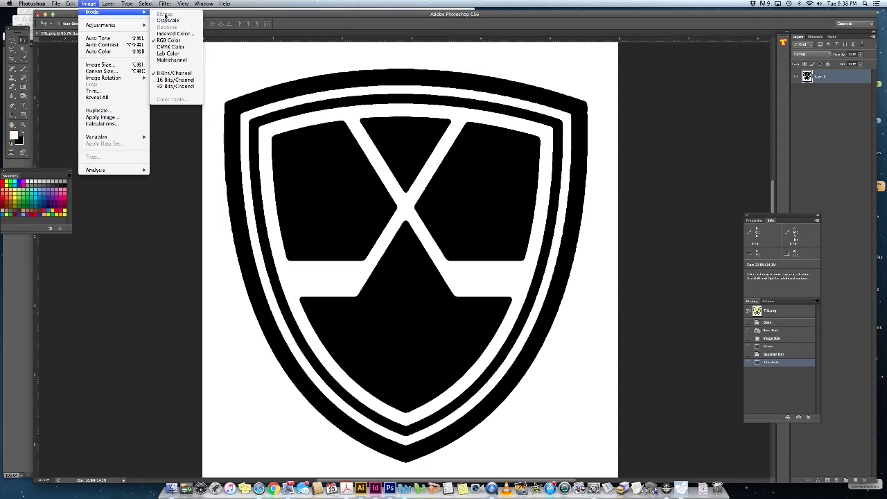
click(170, 22)
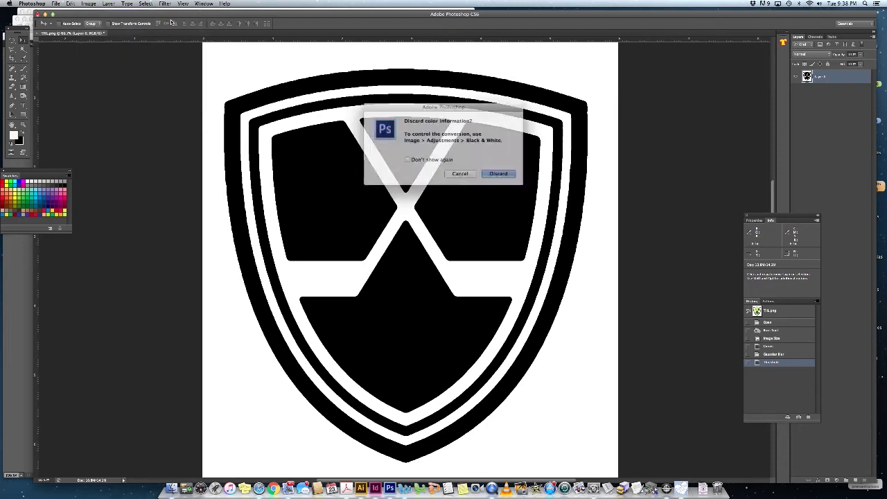
click(494, 172)
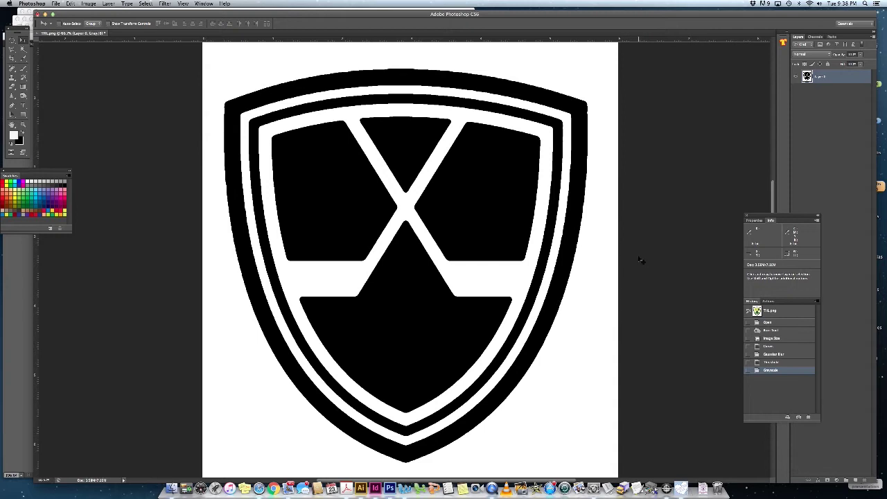
Step: Convert the grayscale image to Bitmap mode with flattened layers, 300 pixels/inch output and the 50% Threshold method
click(89, 3)
mouse_move(96, 12)
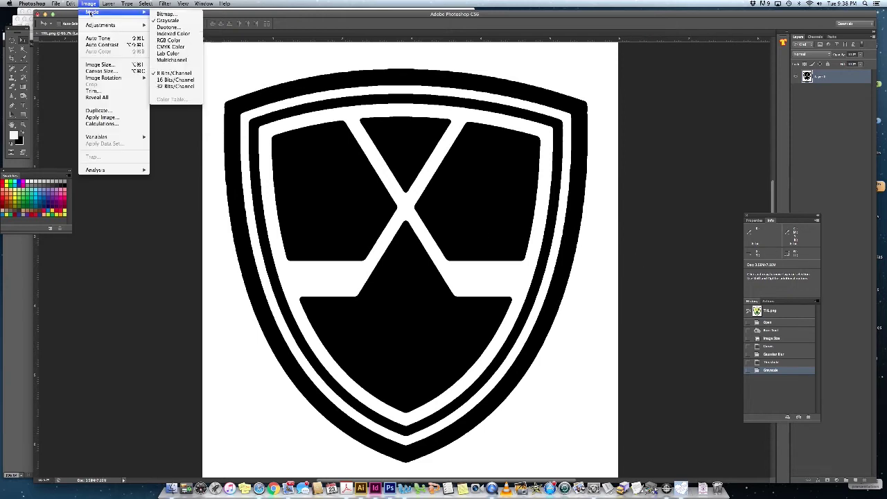
click(166, 13)
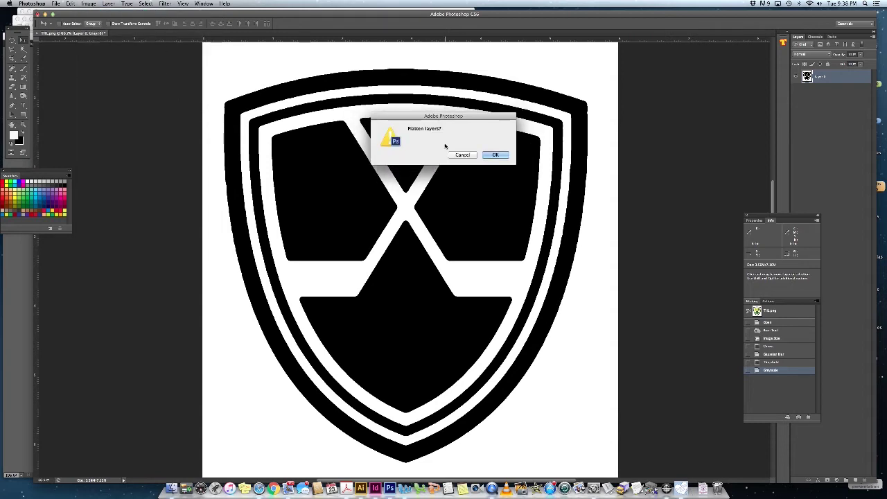
click(496, 156)
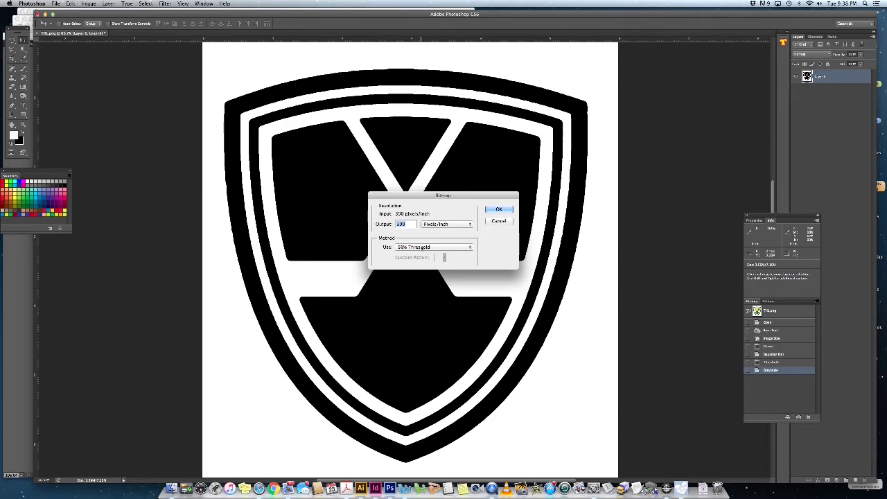
click(501, 209)
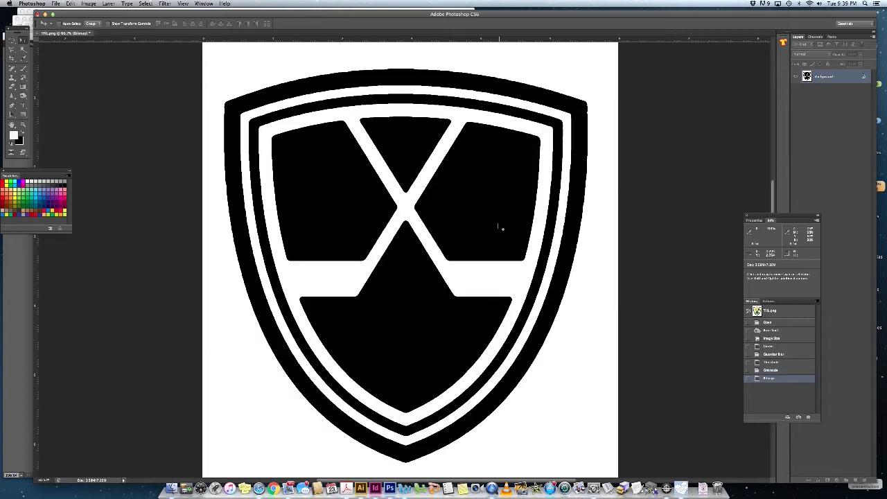
Step: Save the bitmap shield in Photoshop format as THL.psd in the Image Trace presentation folder
click(55, 4)
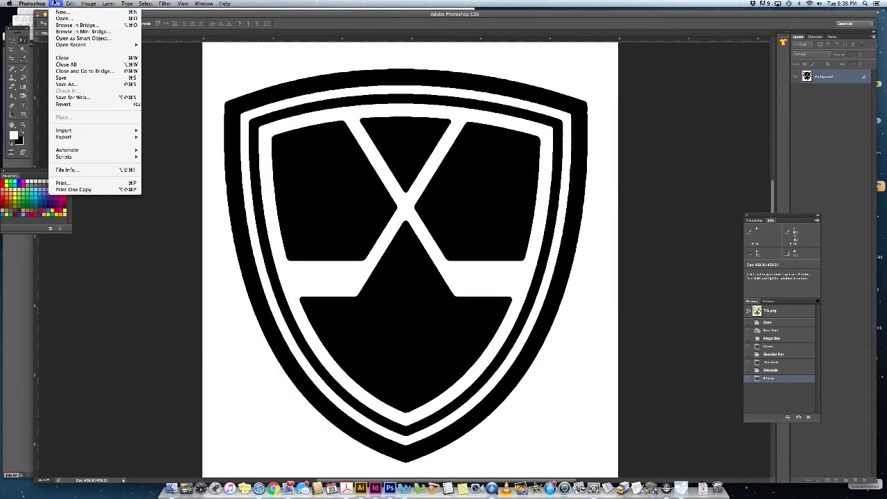
click(67, 84)
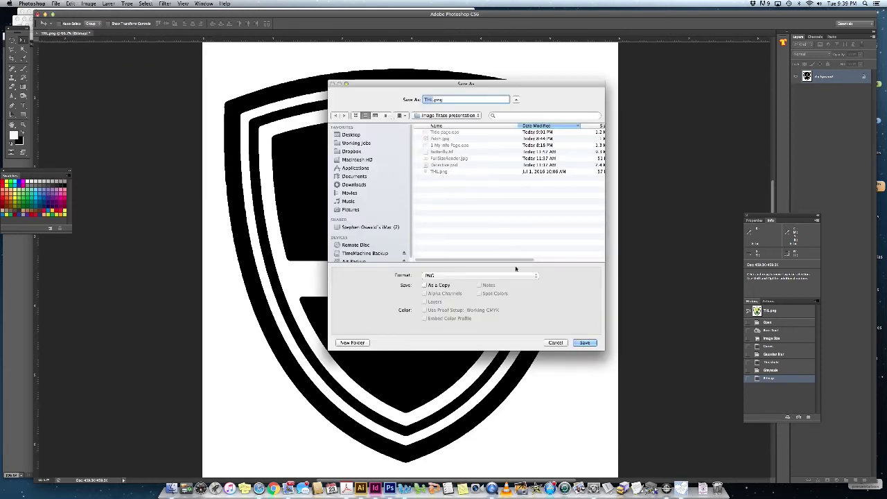
click(468, 276)
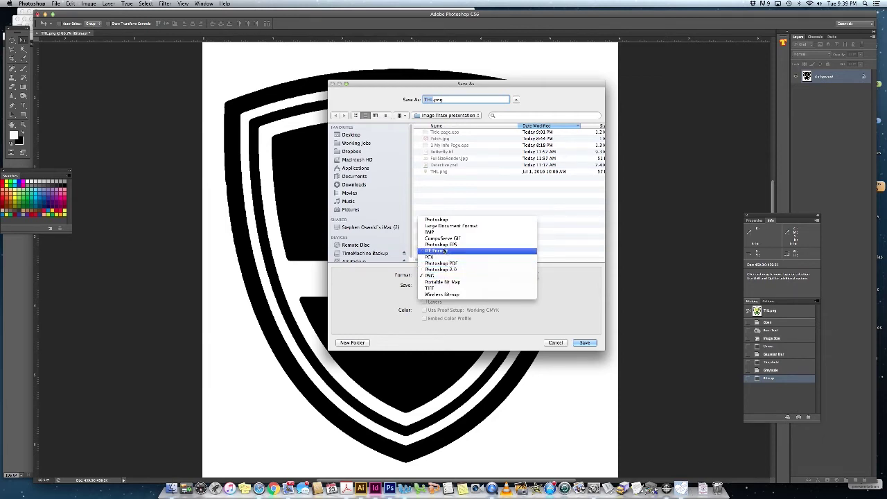
click(442, 220)
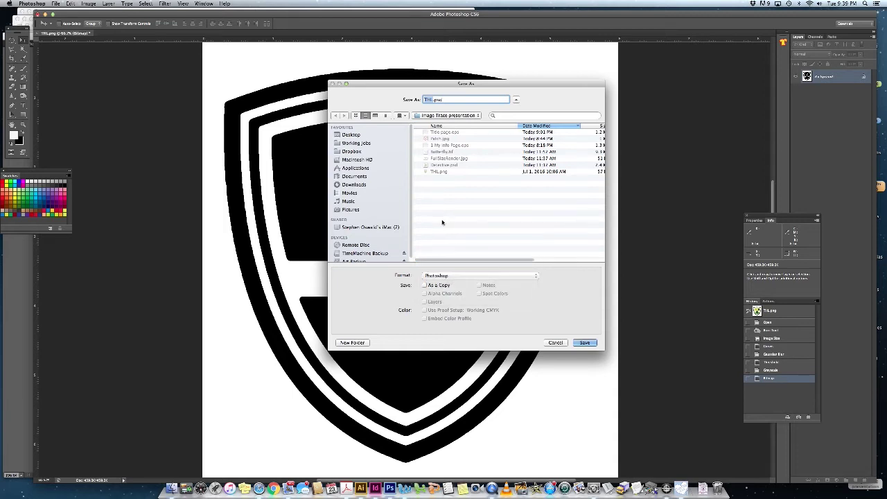
click(587, 344)
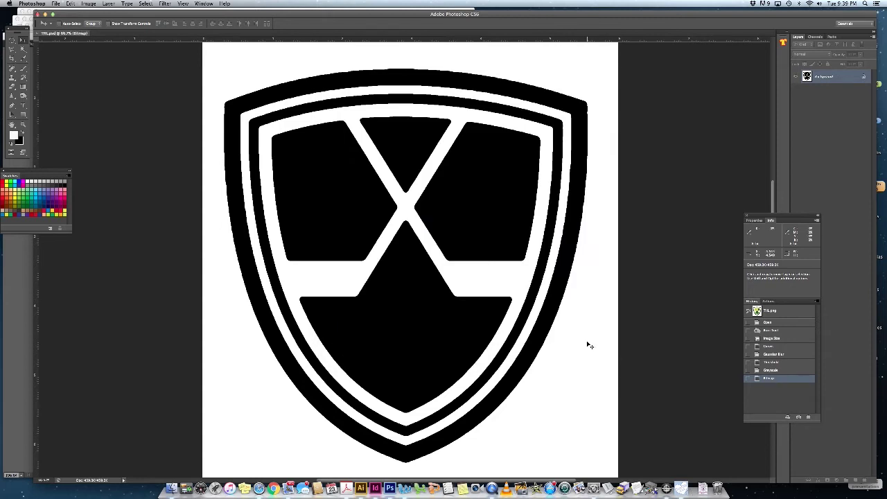
Step: Switch to Illustrator and create a new blank portrait document with a custom size in inches
click(360, 483)
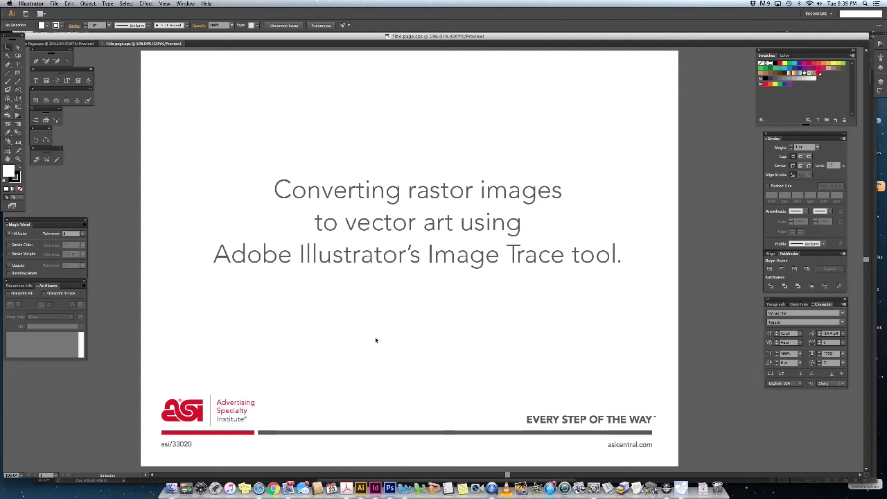
click(54, 3)
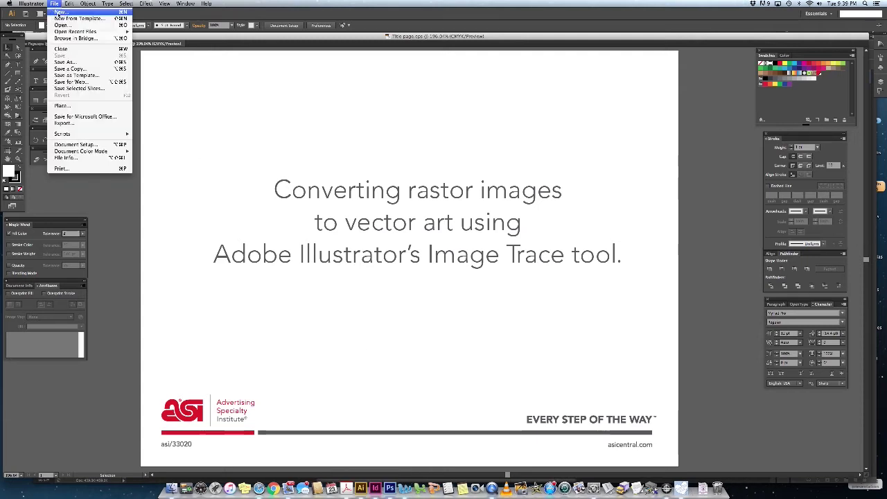
click(60, 12)
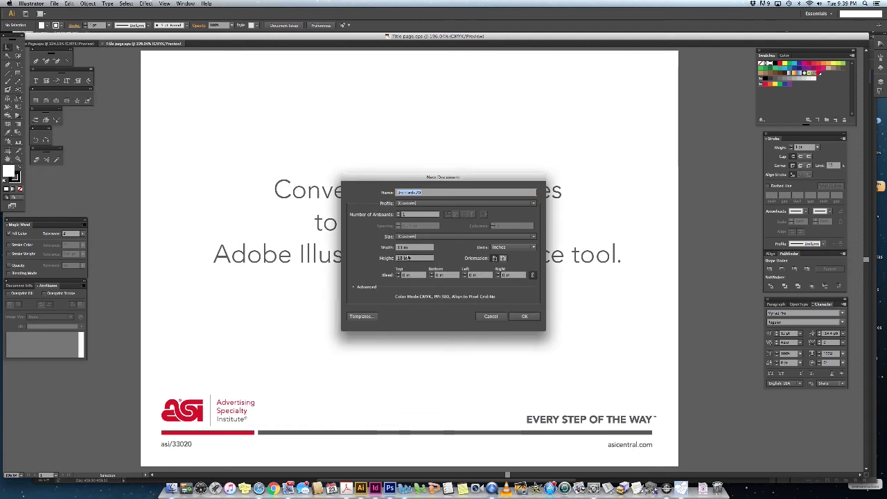
click(418, 237)
click(415, 255)
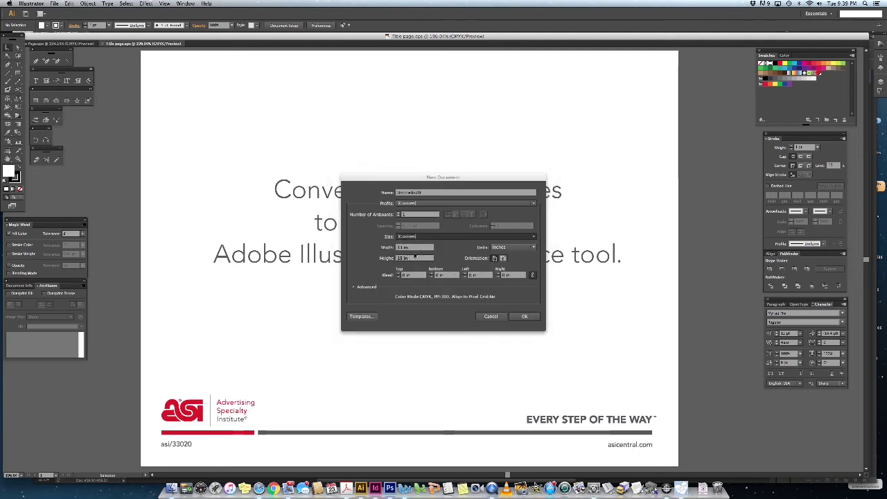
click(524, 316)
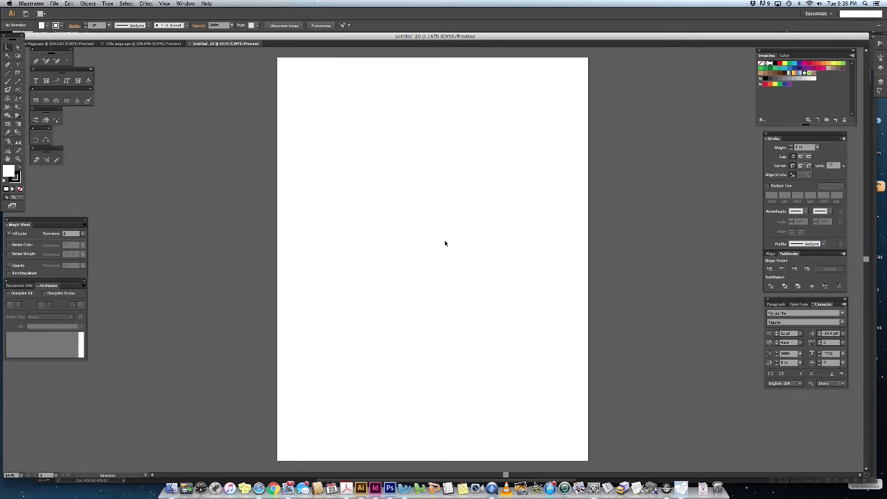
Step: Place THL.psd as a linked image and convert it to expanded vector paths with the default Image Trace
click(56, 4)
click(62, 106)
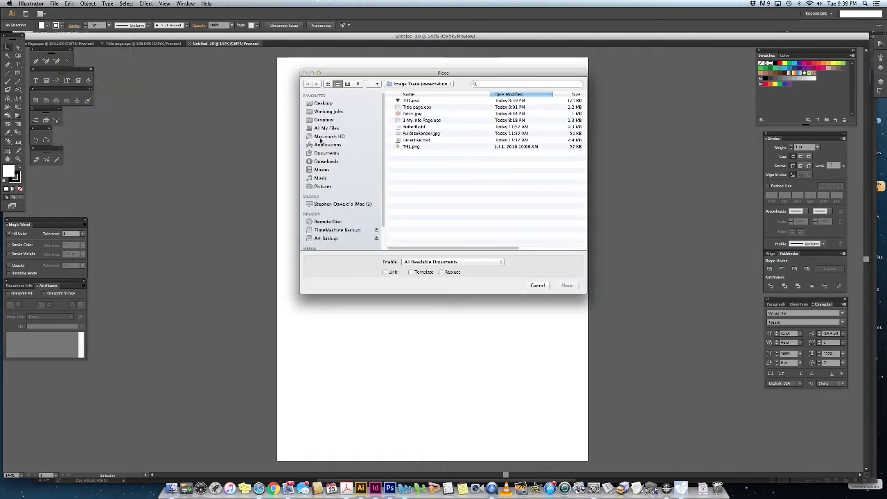
click(411, 102)
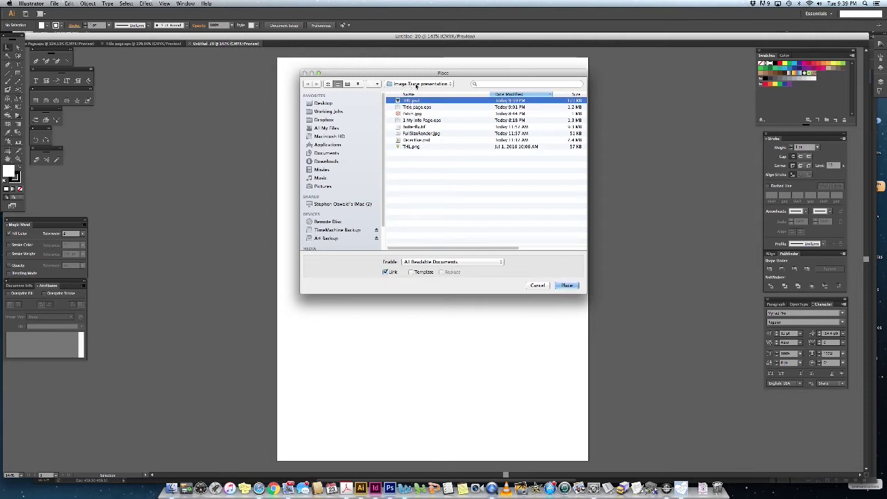
click(568, 285)
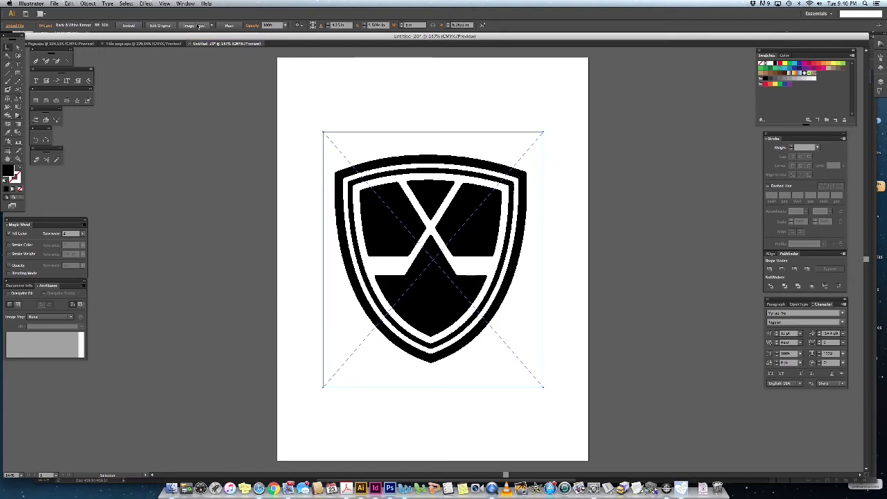
click(198, 26)
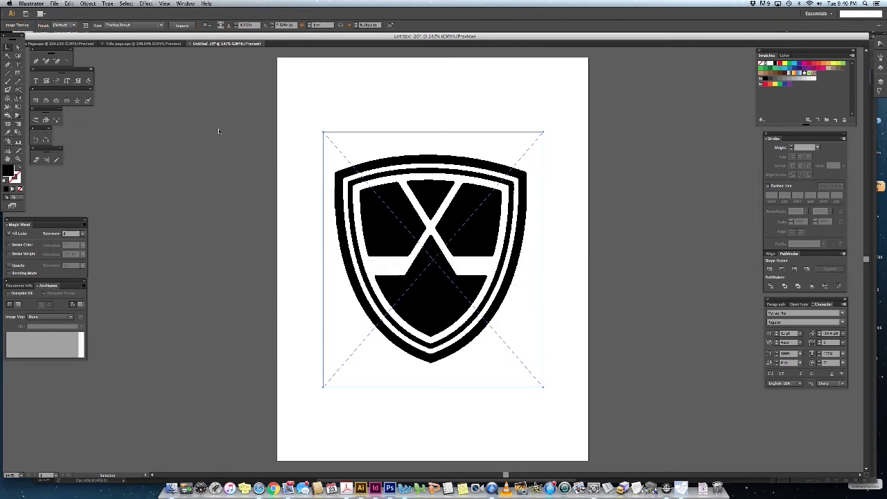
click(182, 25)
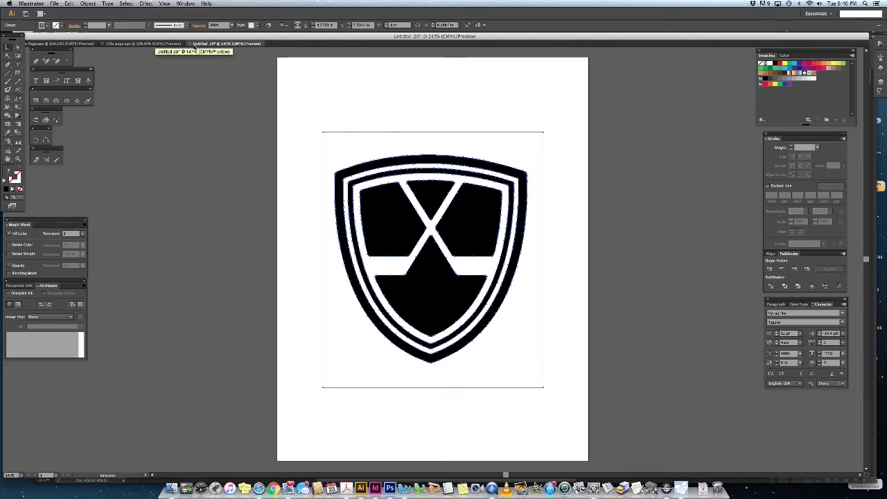
Step: Simplify the traced shield paths with a Curve Precision of 97% and an Angle Threshold of 0°, previewing the change
key(z)
click(434, 174)
click(449, 307)
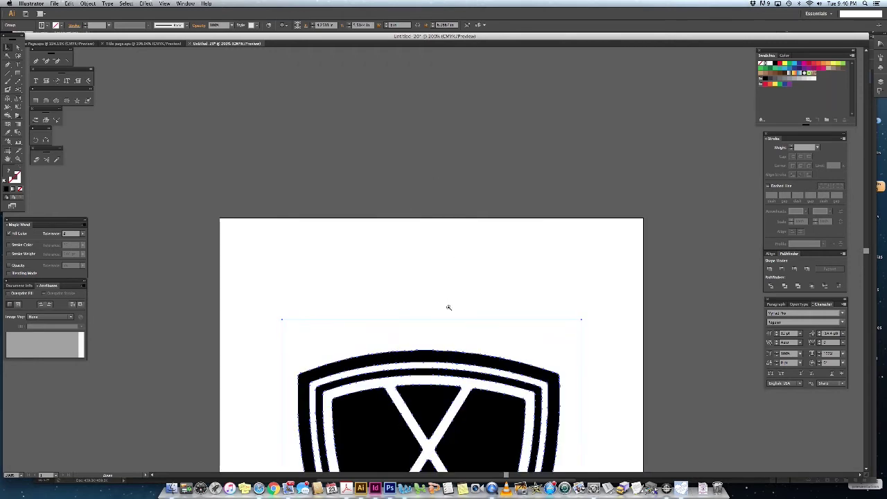
click(440, 339)
click(439, 337)
scroll(436, 188, left, 2)
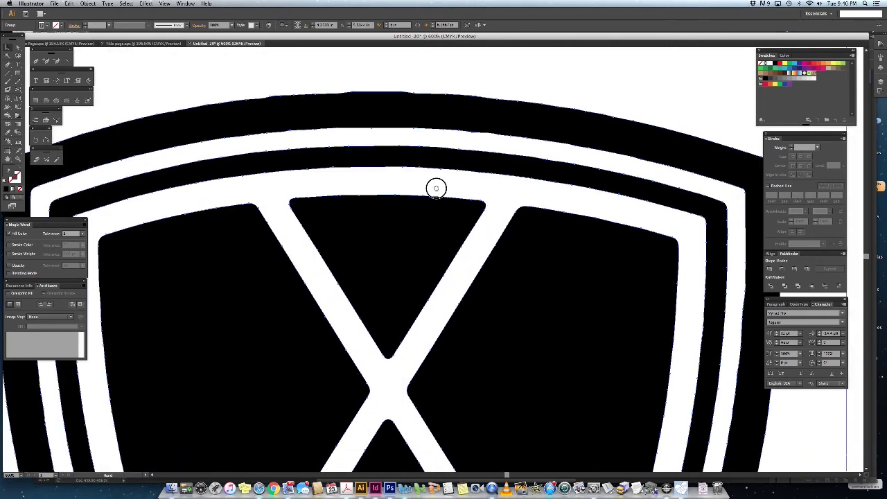
scroll(436, 188, left, 2)
scroll(436, 187, down, 1)
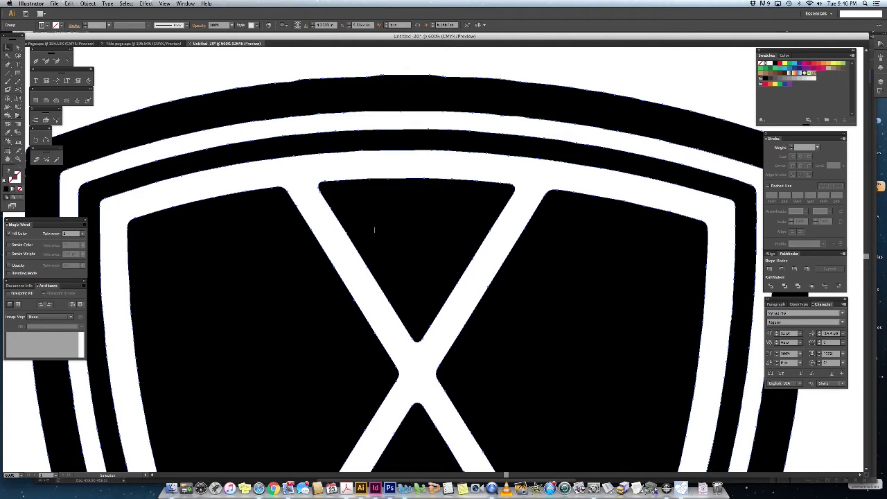
click(88, 3)
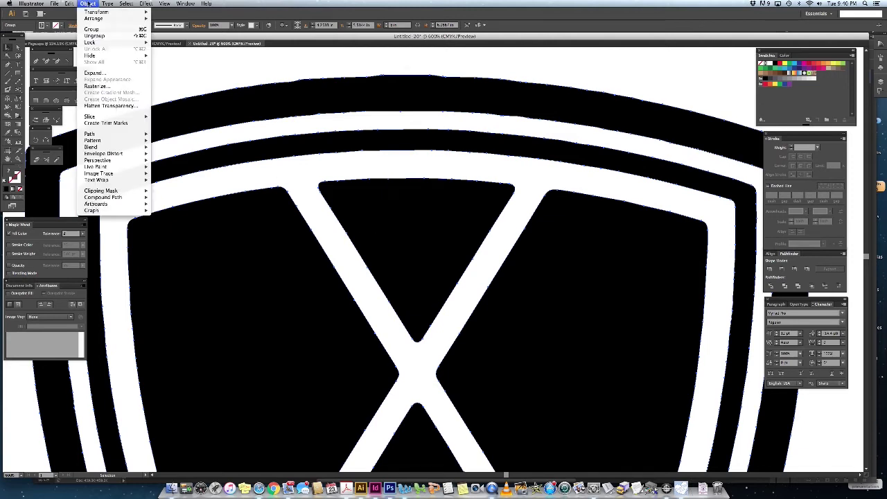
mouse_move(104, 133)
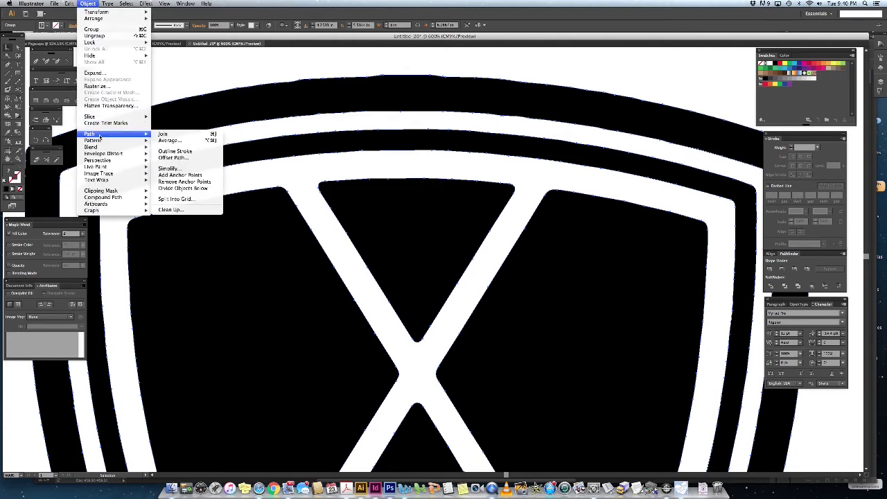
click(181, 174)
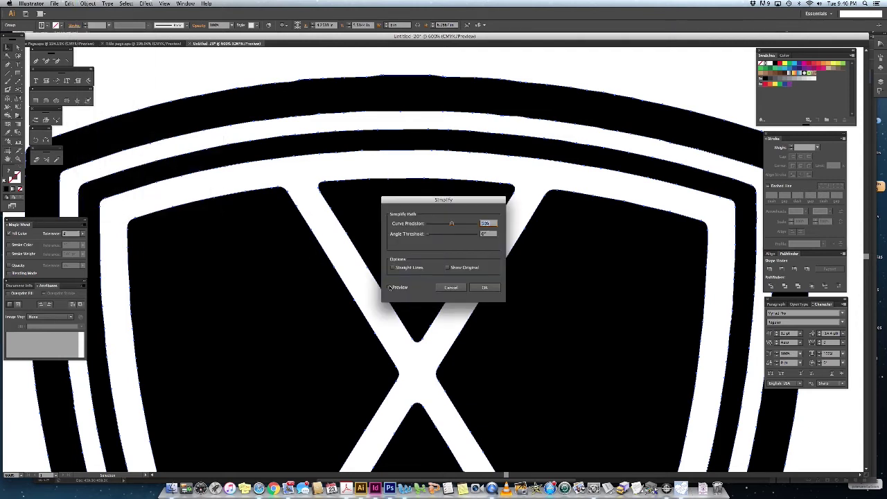
click(391, 287)
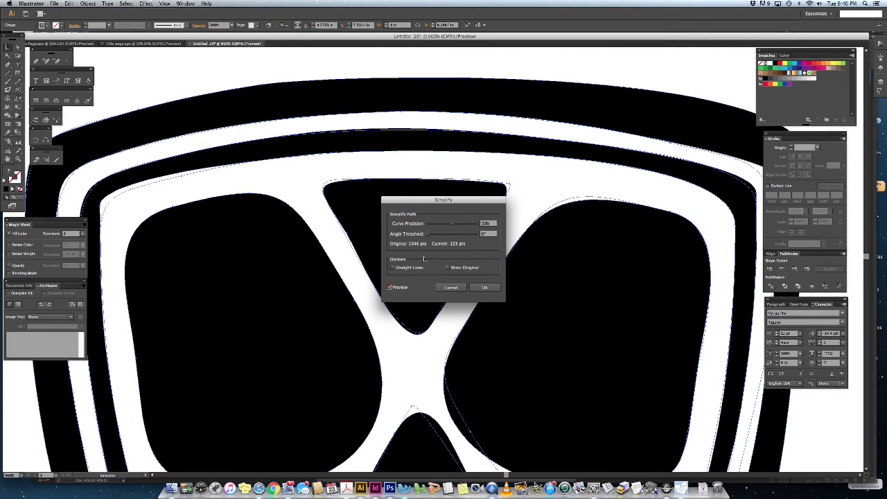
drag(450, 228, 472, 224)
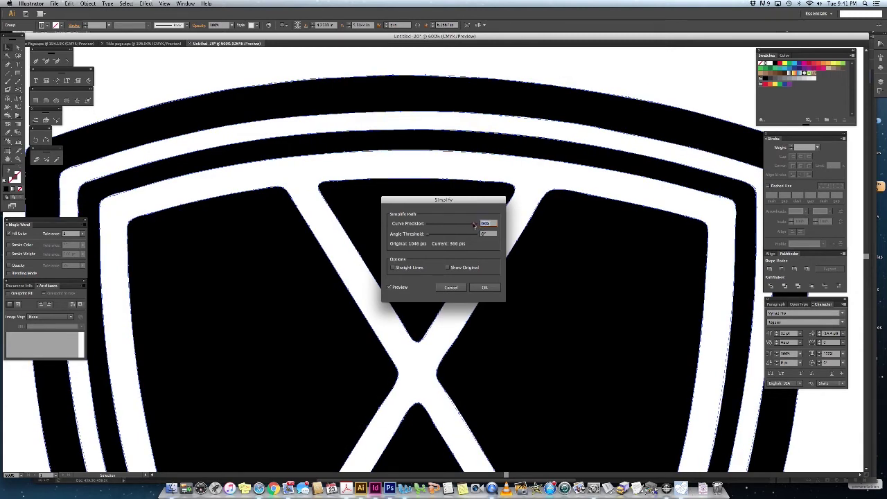
drag(474, 224, 475, 224)
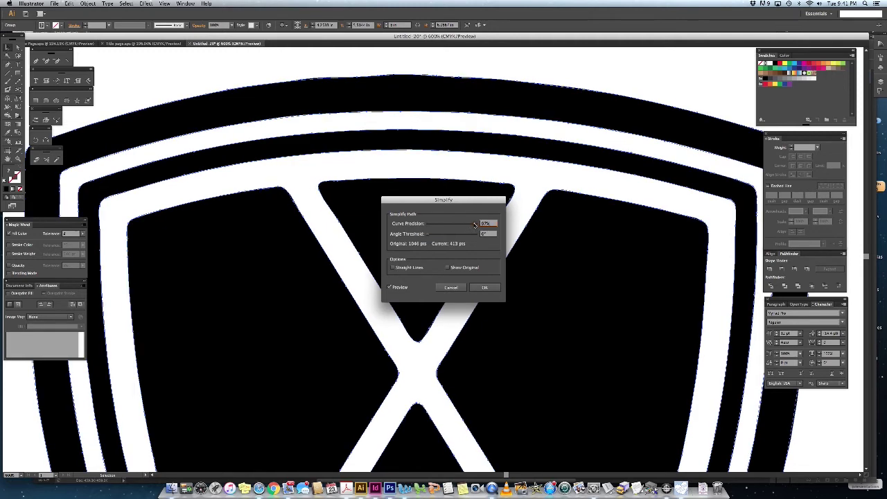
click(486, 287)
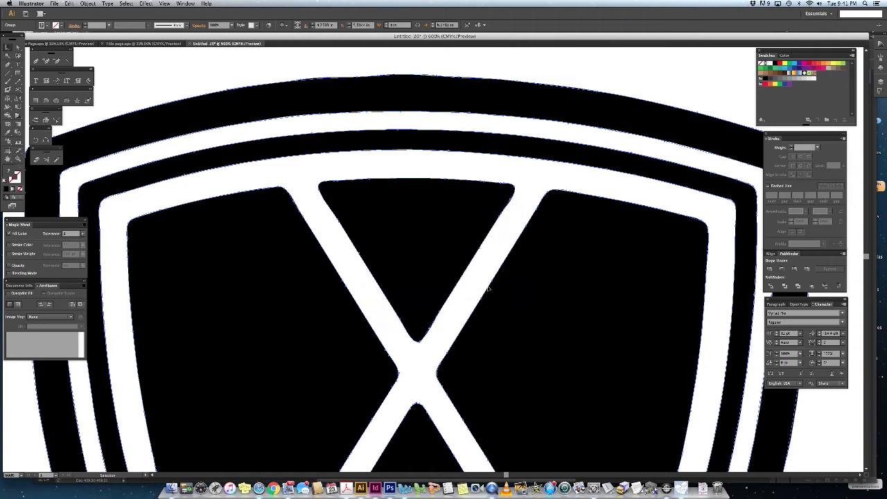
Step: Deselect the shield, place the original THL.png and move it off the artboard beside the shield as a color reference
alt+click(431, 259)
alt+click(431, 259)
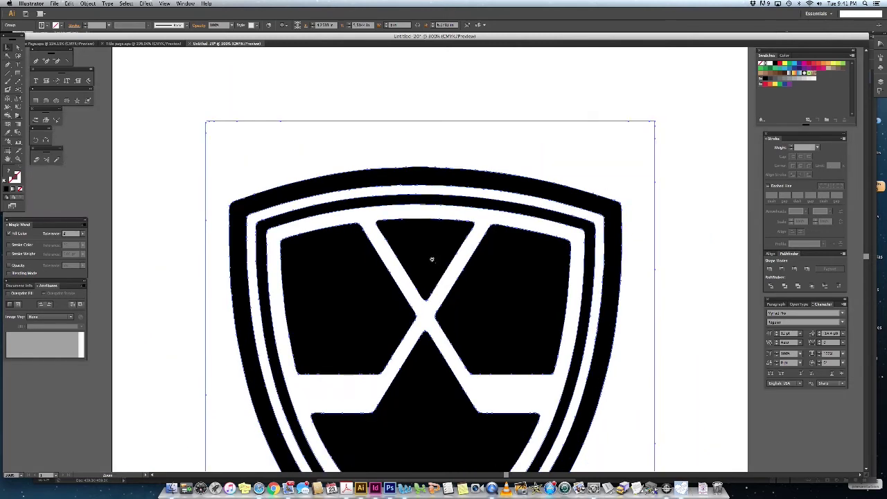
alt+click(432, 258)
scroll(432, 194, down, 3)
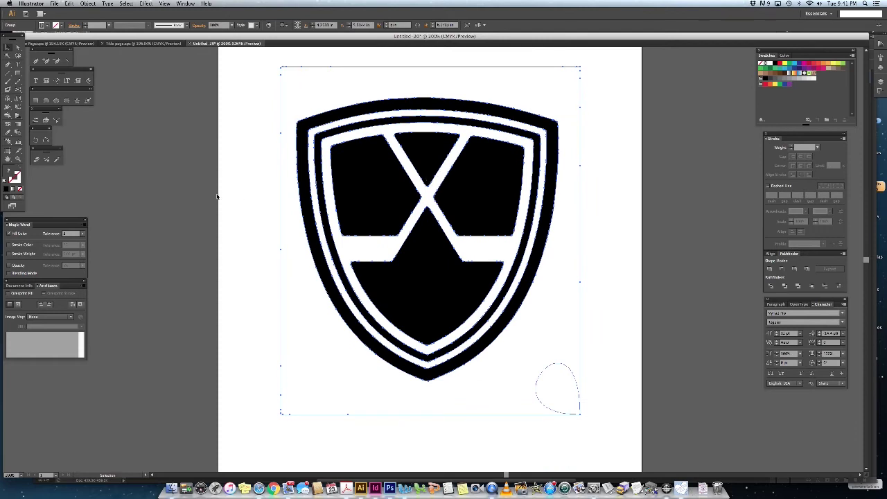
click(197, 198)
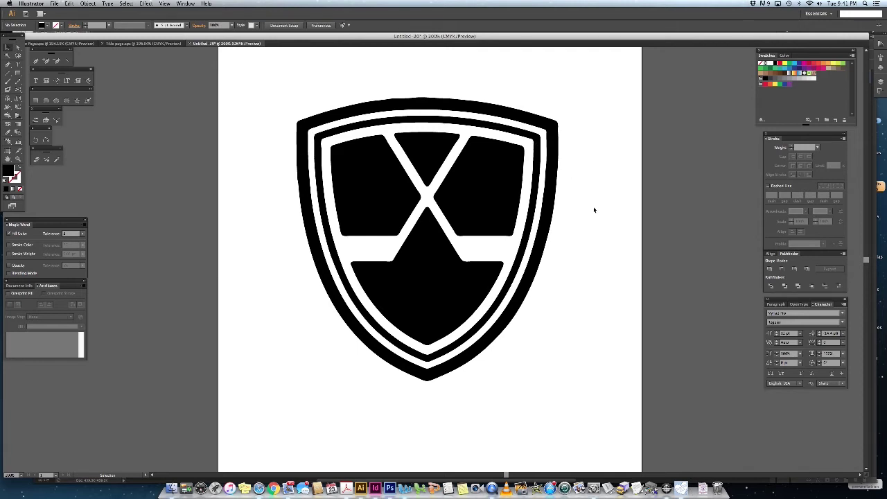
click(54, 4)
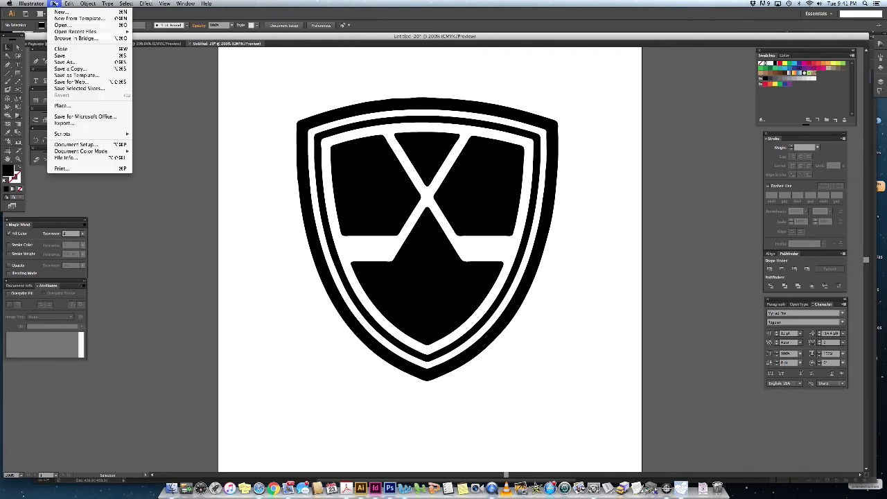
click(61, 105)
double_click(412, 146)
click(433, 201)
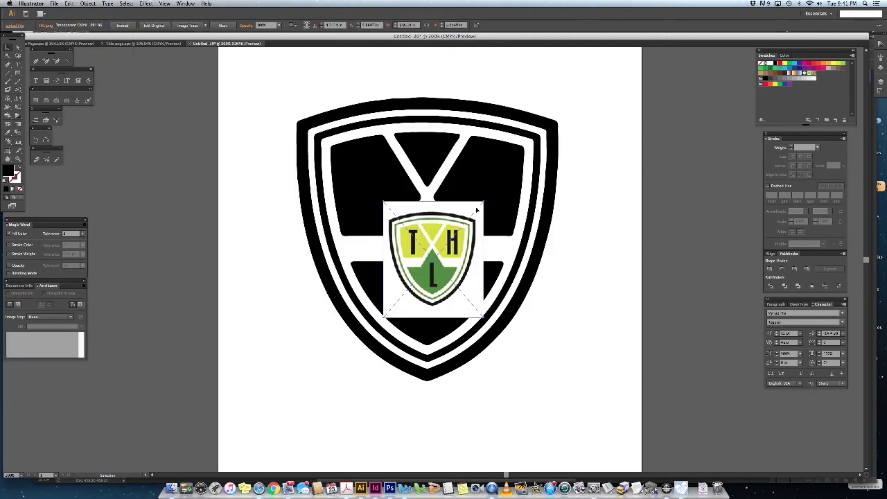
drag(477, 223, 195, 197)
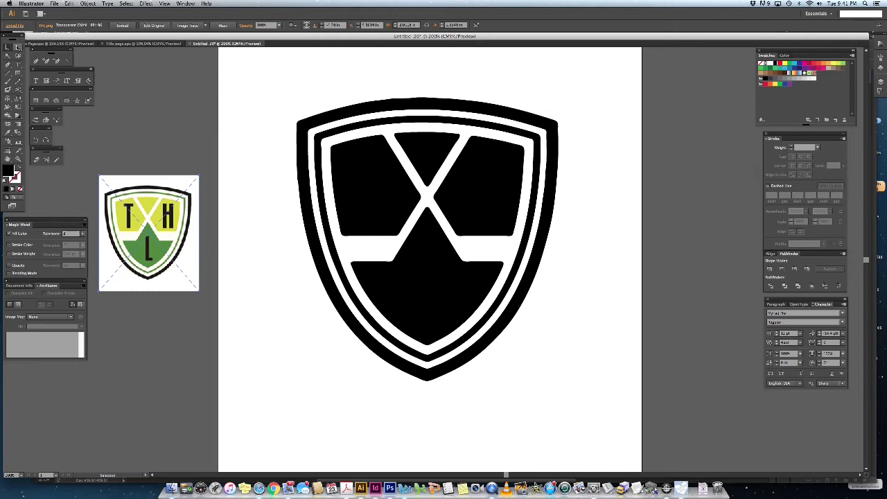
Step: Directly select the shield's three upper panels and fill them with the yellow swatch
click(18, 46)
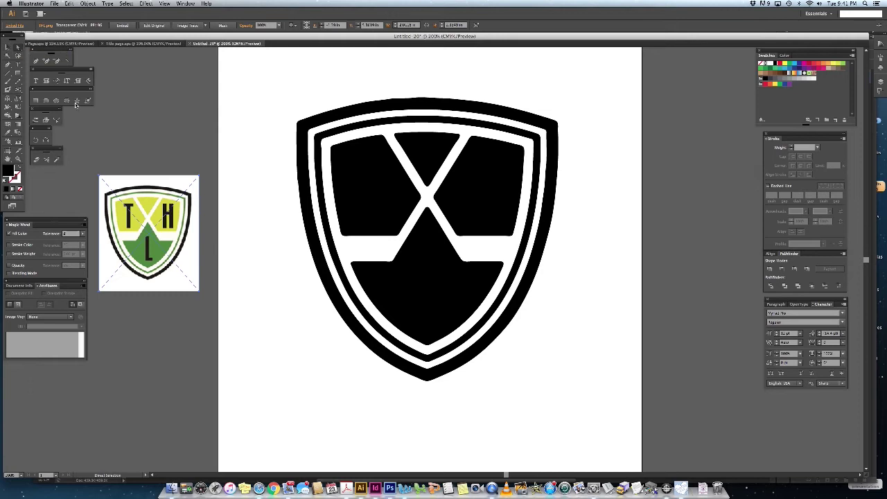
click(365, 194)
shift+click(476, 178)
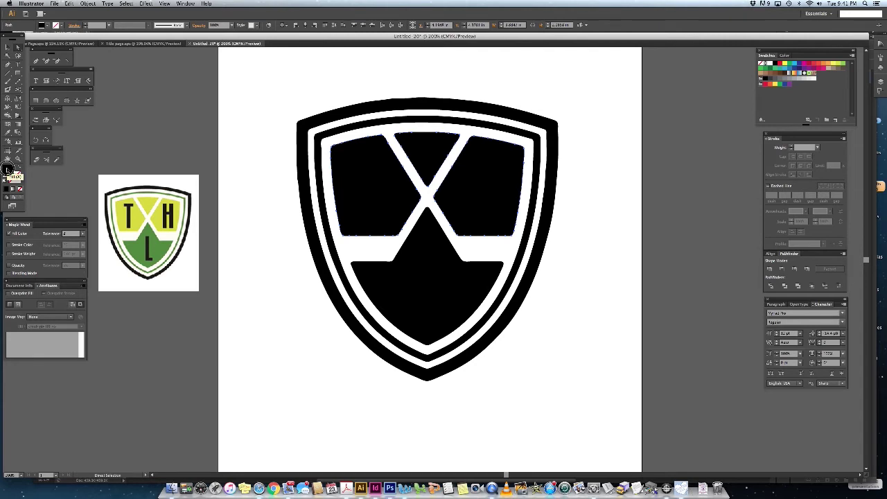
click(775, 84)
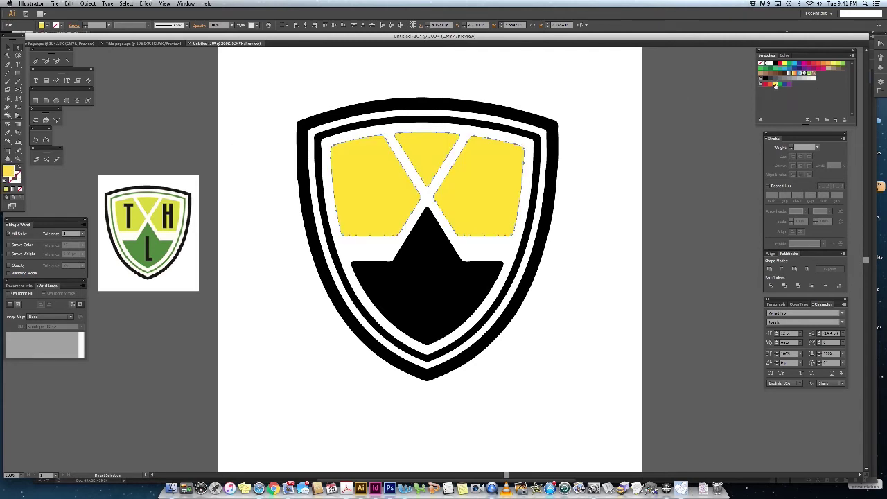
Step: Directly select the shield's lower panel and its inner outline ring and fill both with the green swatch
click(378, 265)
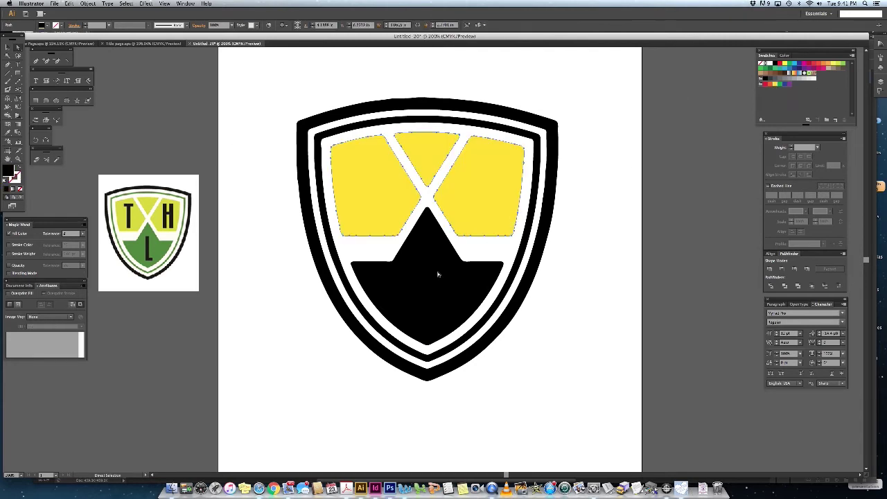
shift+click(333, 256)
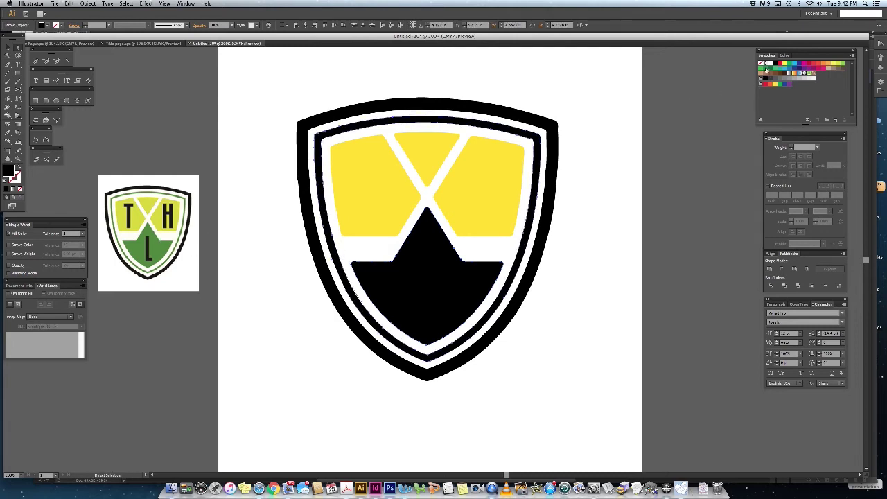
click(766, 69)
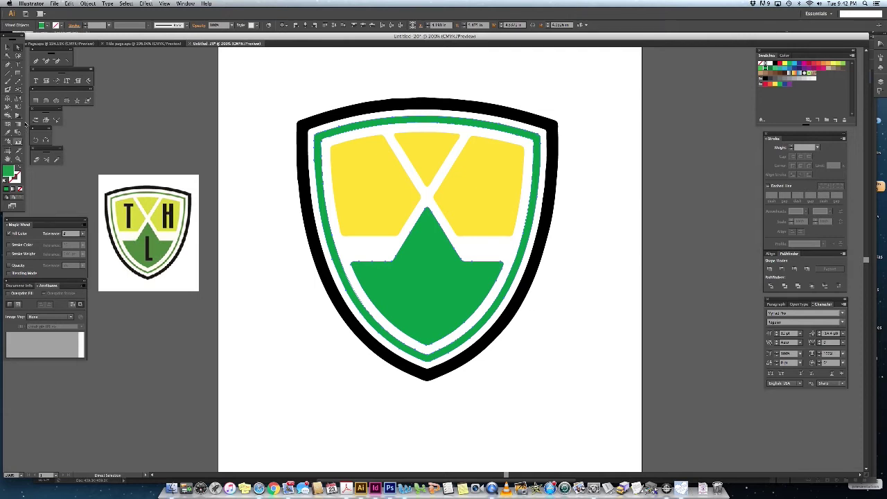
Step: Add the text THL below the shield and scale it up to roughly half the height of an upper panel
click(35, 80)
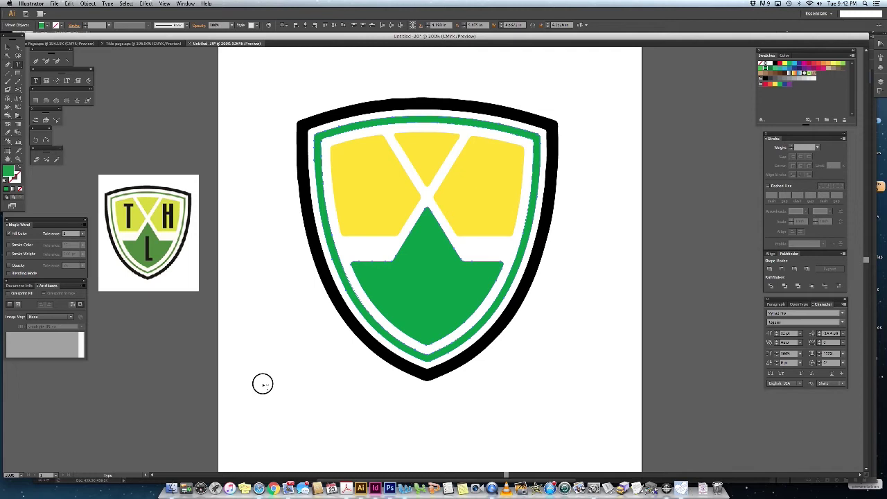
key(t)
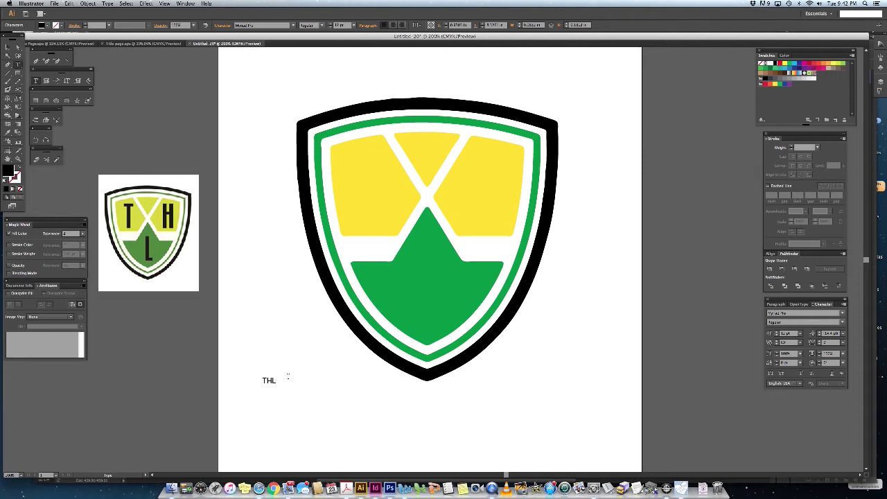
click(18, 99)
drag(278, 377, 333, 337)
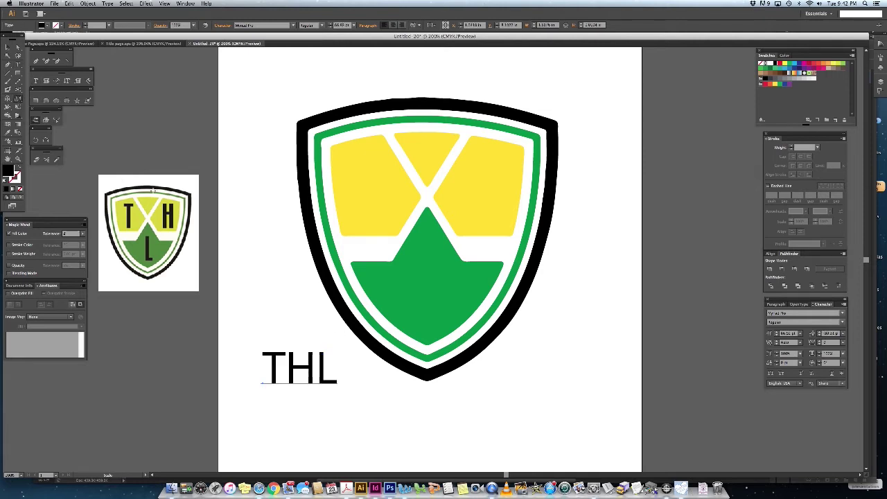
Step: Set the THL text in Helvetica with a heavy compressed style to match the reference lettering
click(793, 313)
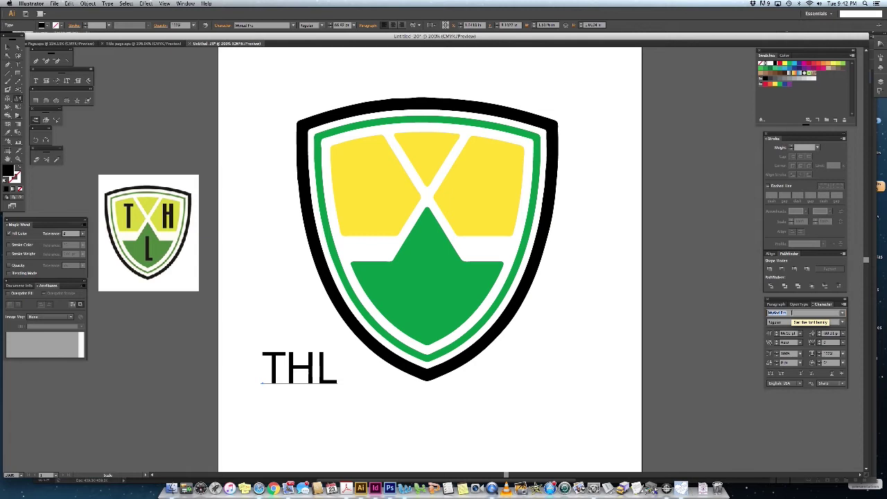
text(Helvetica)
key(Return)
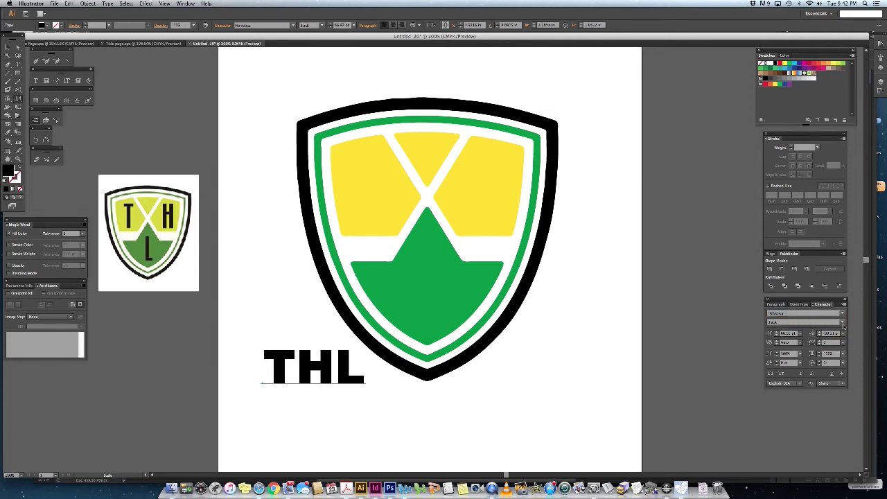
click(844, 325)
click(811, 339)
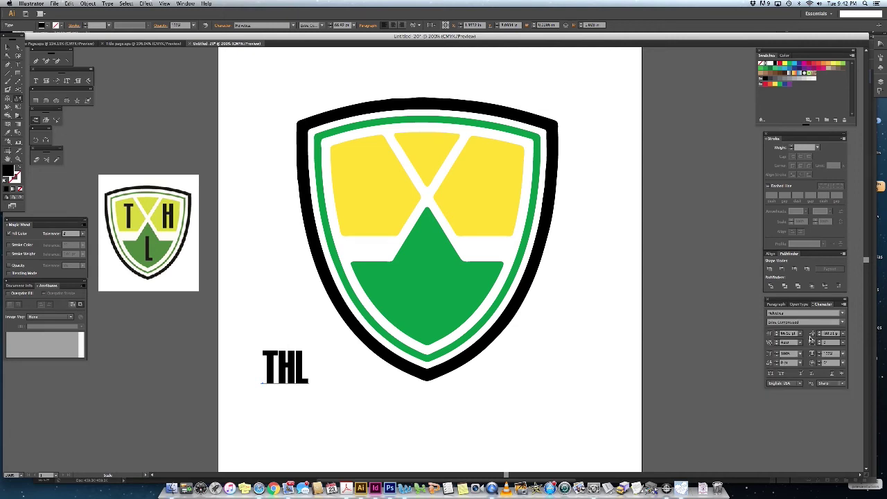
Step: Convert the THL text to outlines and ungroup it into separate letters
key(v)
key(super+shift+o)
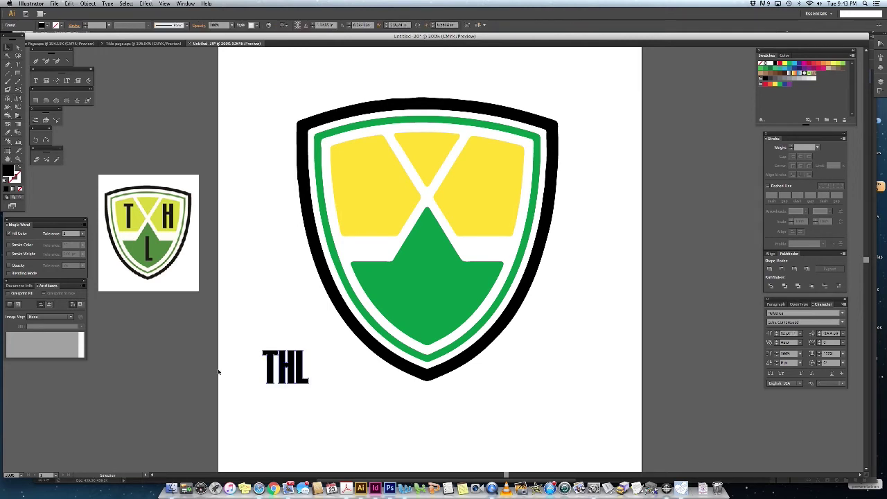
key(super+8)
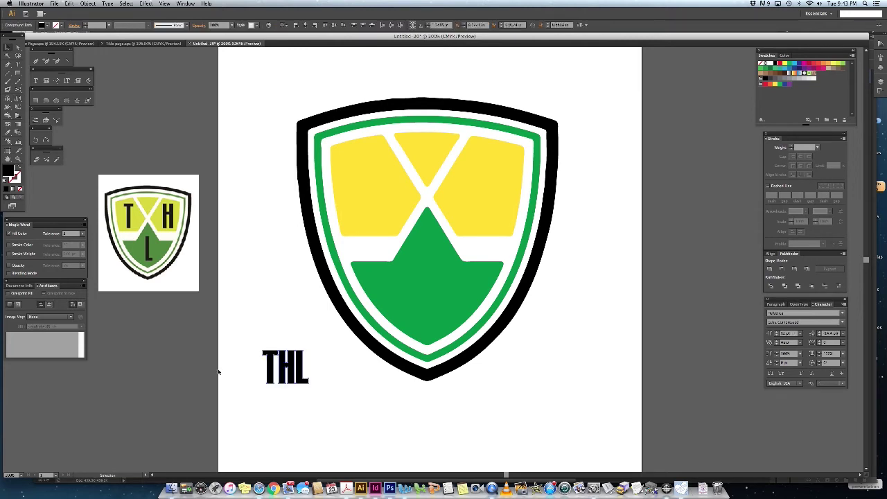
Step: Move the outlined letters onto the shield's upper panels and enlarge them to suit the panel height
drag(268, 353, 374, 167)
click(18, 100)
drag(390, 204, 425, 276)
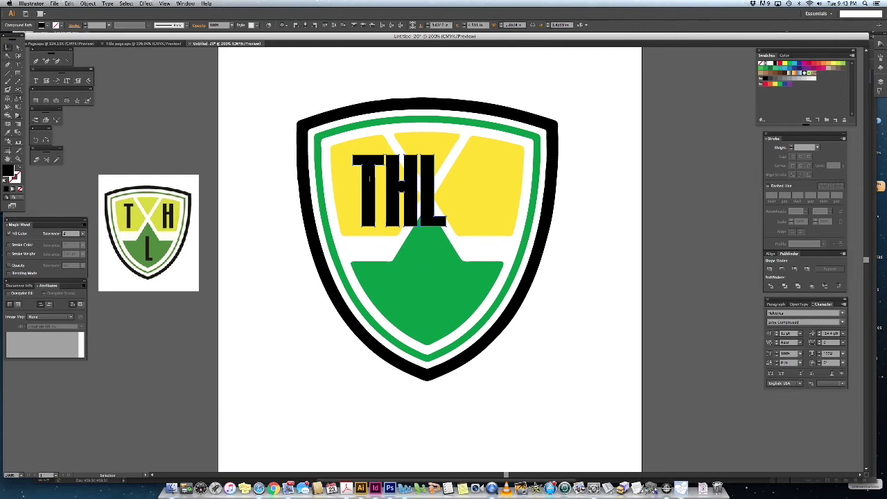
Step: Arrange the letters as in the reference: T in the left yellow panel, H in the right one, L in the green panel
click(367, 177)
drag(368, 178, 439, 275)
shift+click(367, 177)
key(super+shift+a)
key(super+z)
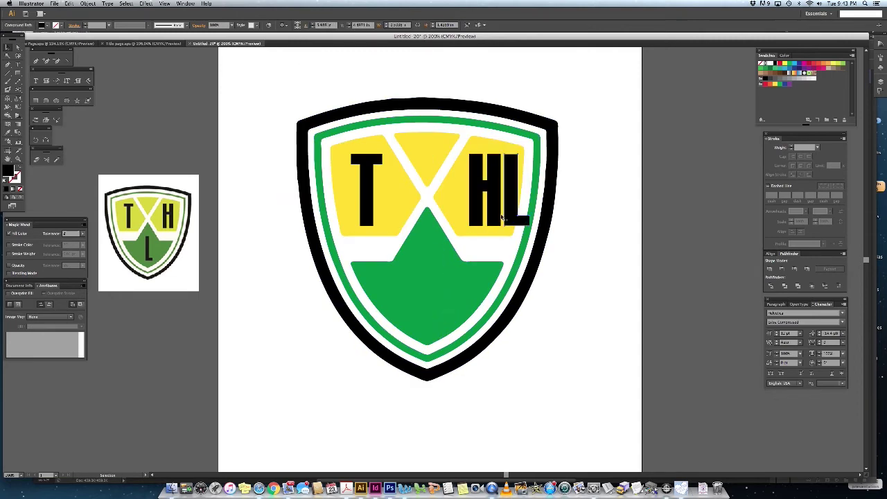
drag(512, 189, 426, 283)
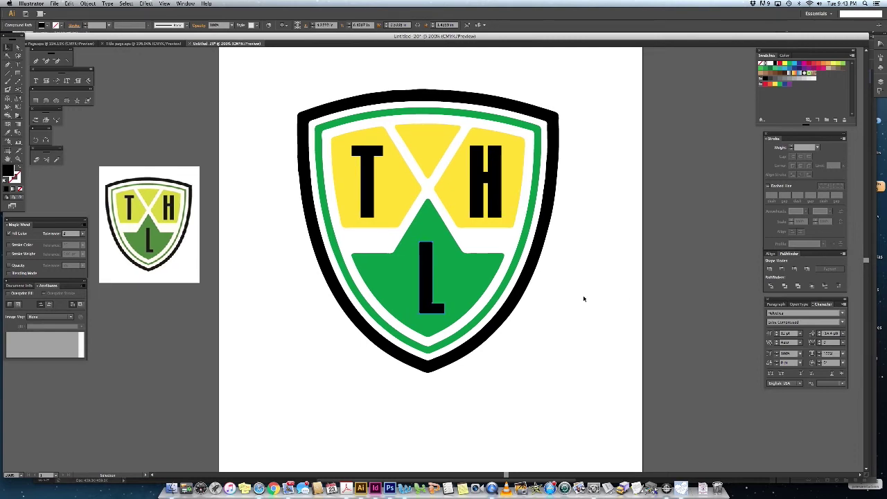
Step: Show the rulers, select the whole lettered shield and scale it down at the artboard's upper-left corner
key(super+minus)
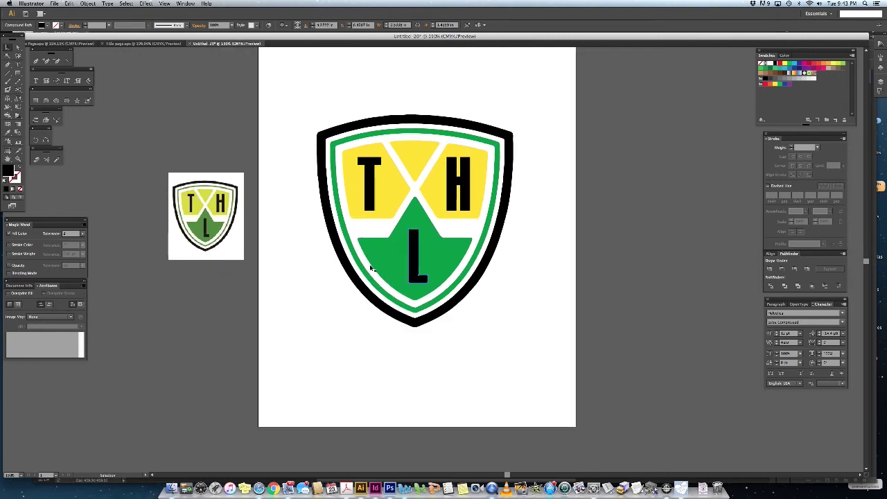
key(super+r)
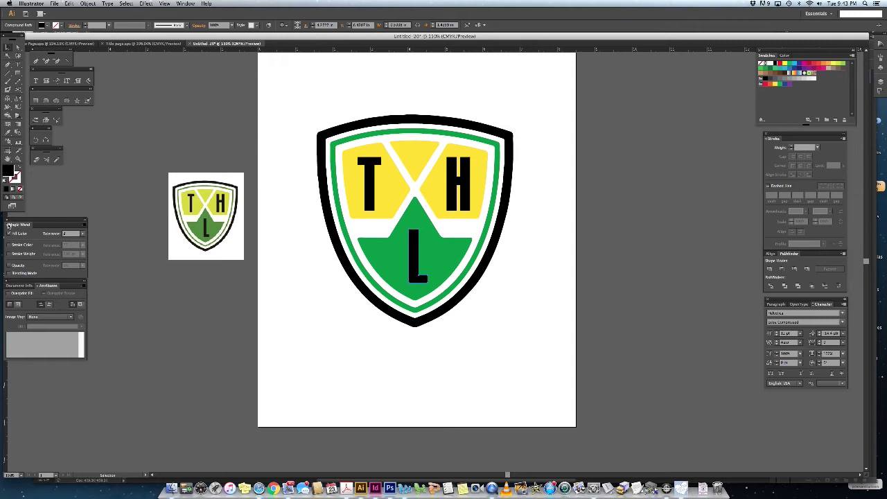
drag(6, 370, 351, 337)
drag(569, 361, 313, 98)
click(18, 98)
drag(276, 87, 335, 142)
key(v)
drag(413, 188, 310, 121)
click(258, 95)
drag(418, 245, 404, 229)
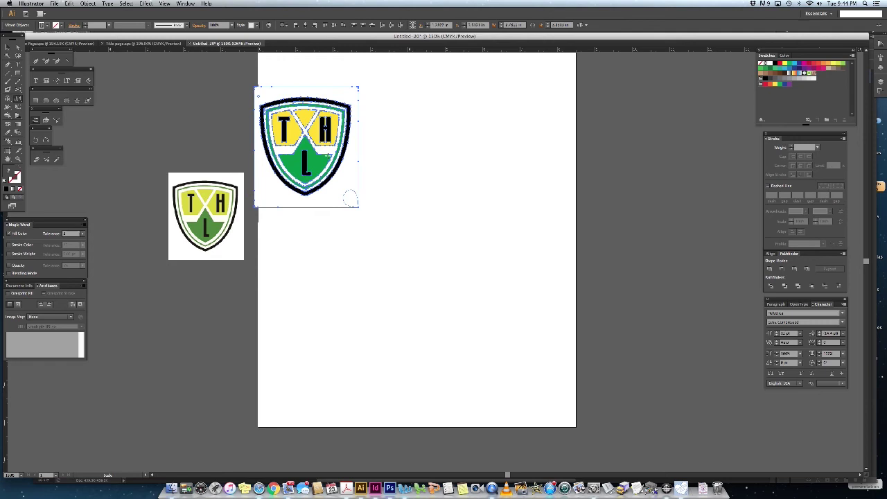
Step: Ungroup the traced shield artwork and delete the white background shape around it
key(v)
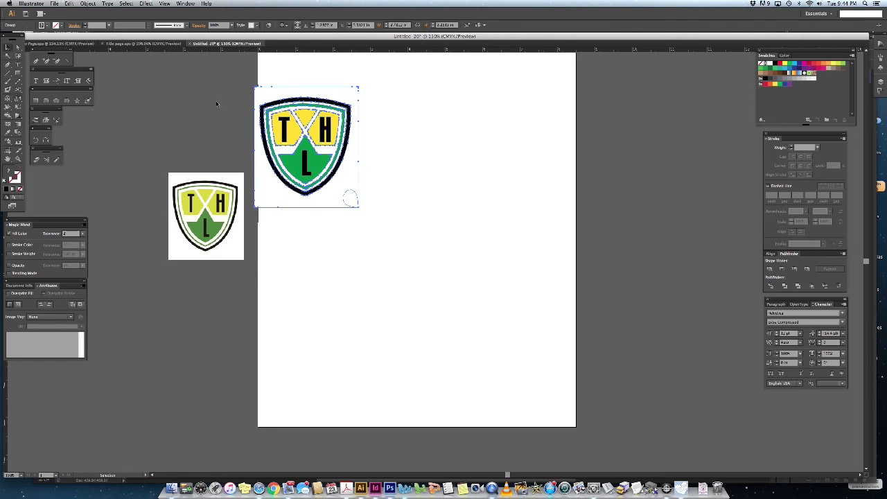
key(shift+super+g)
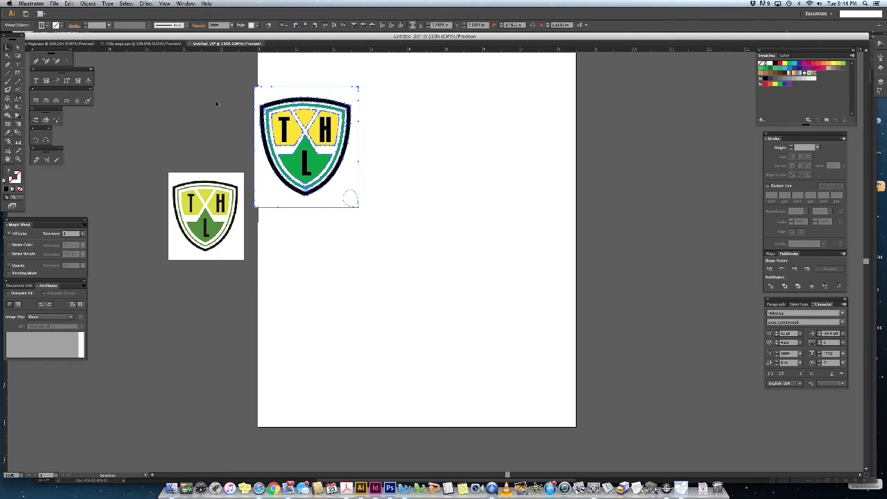
click(270, 97)
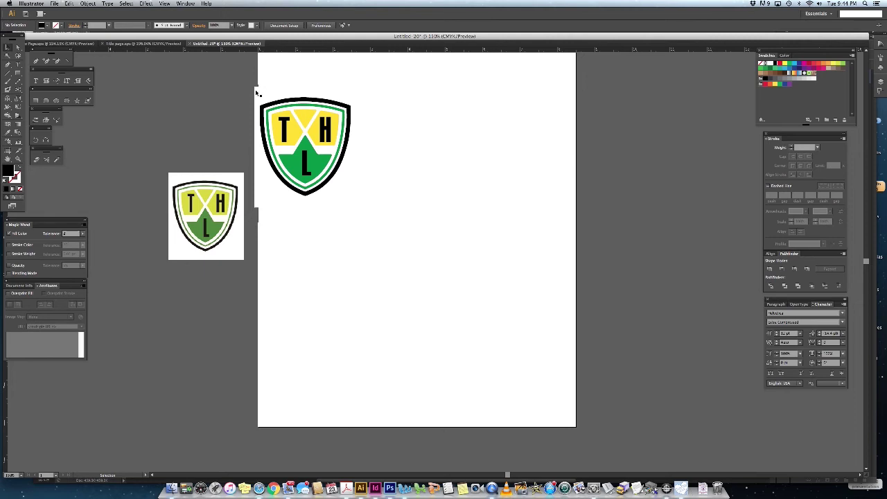
click(256, 92)
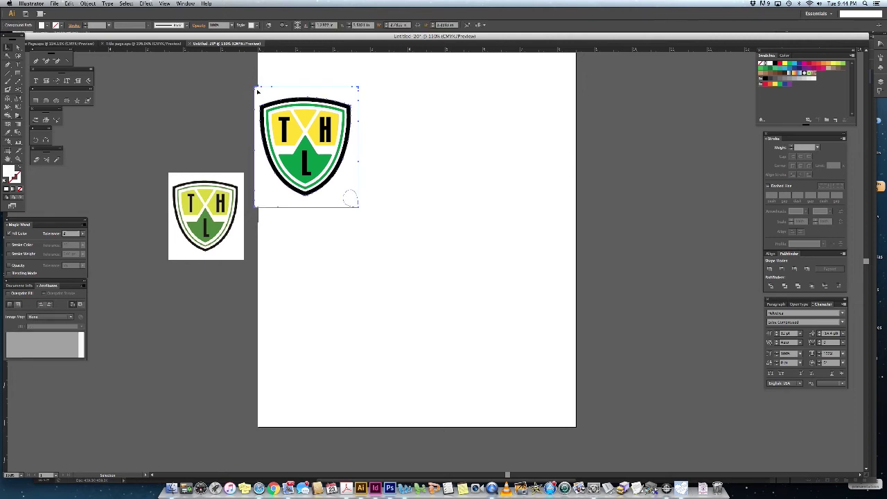
key(Delete)
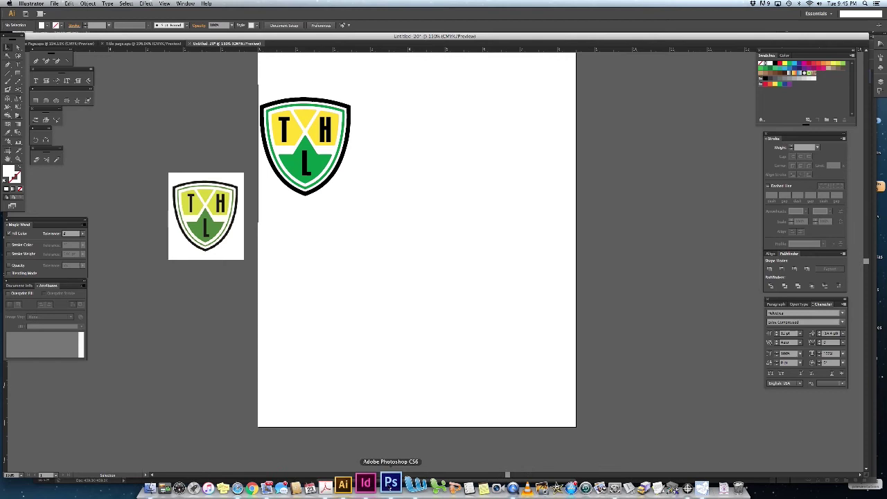
Step: Switch to Photoshop, close THL.psd and open Patch.jpg from the Image Trace presentation folder
click(390, 488)
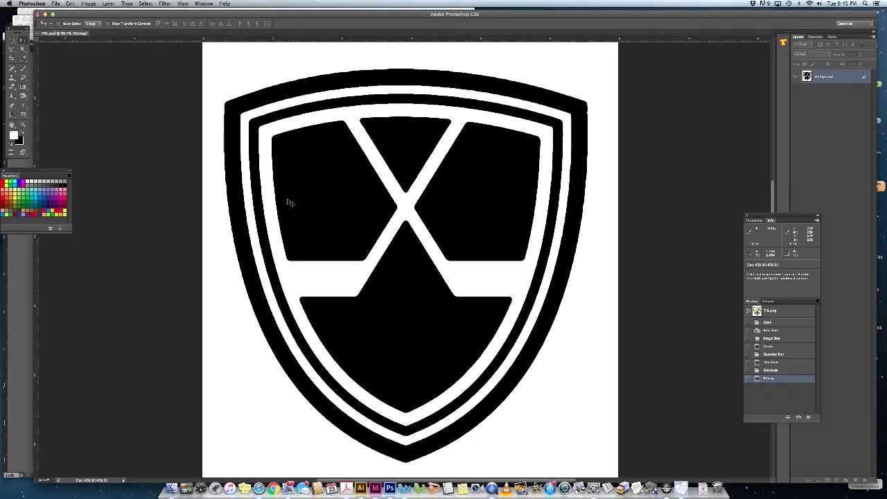
key(super+w)
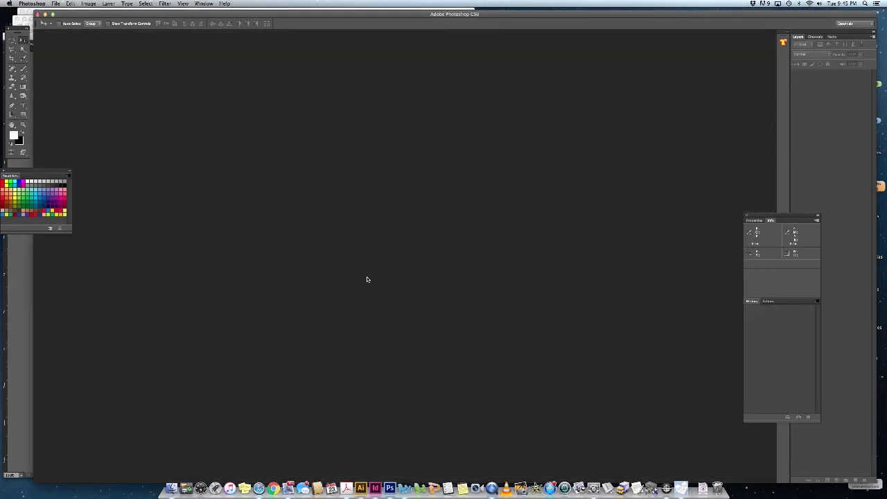
click(57, 4)
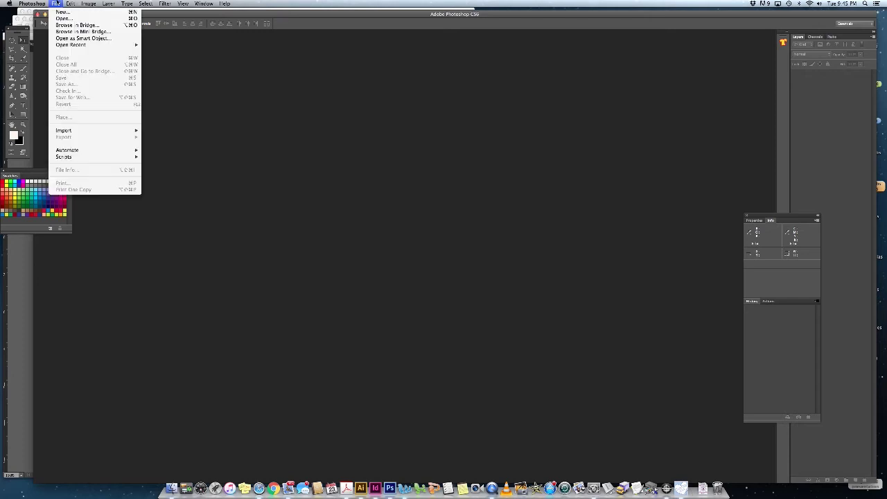
click(64, 19)
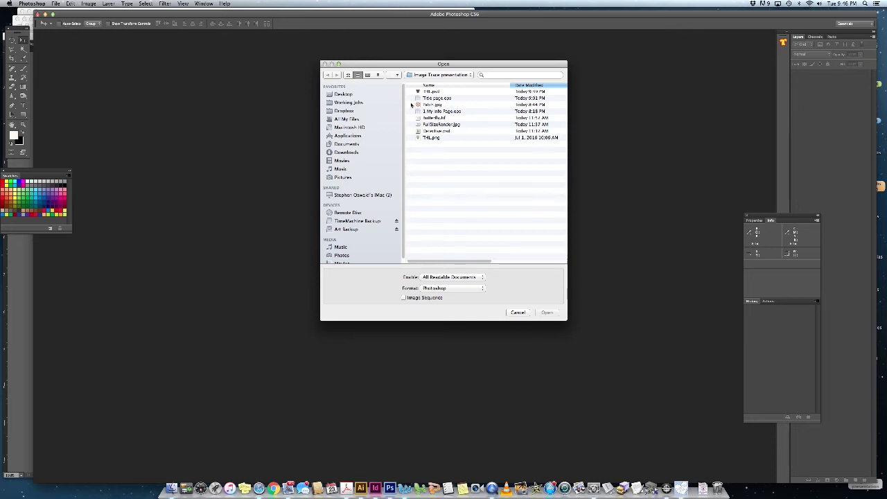
double_click(434, 105)
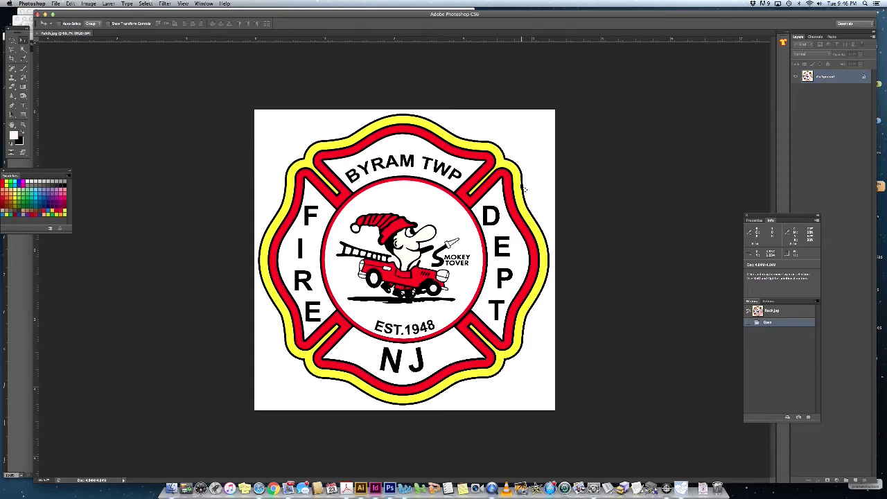
Step: Check the patch image's pixel dimensions, document size and resolution
click(90, 3)
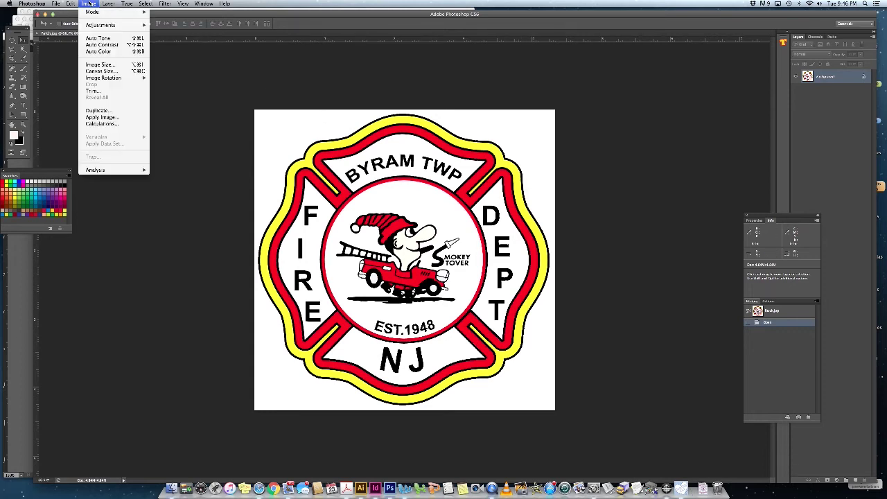
click(99, 65)
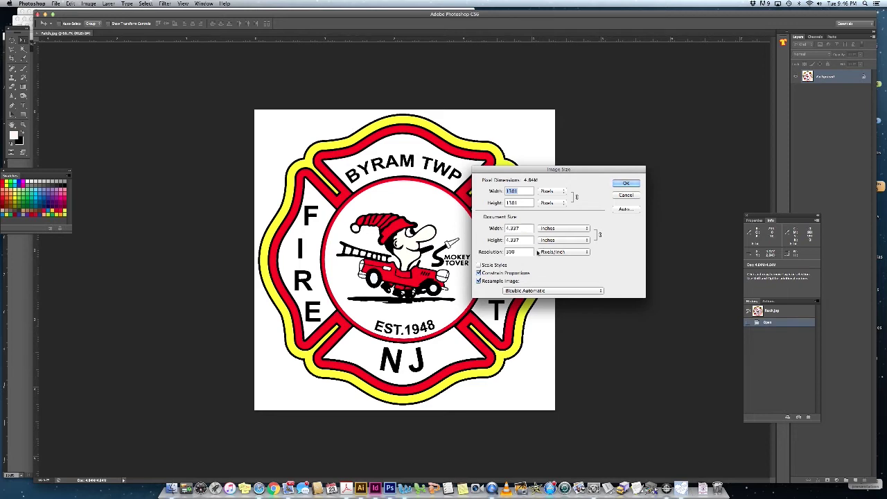
click(628, 196)
Step: Examine the edge quality of the patch's cartoon and lettering up close and as a whole, and switch back to Illustrator
key(super+0)
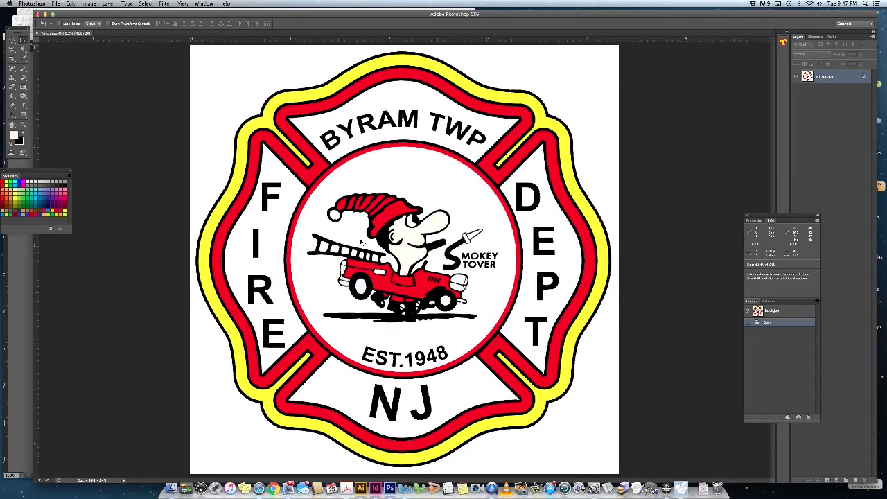
key(super+1)
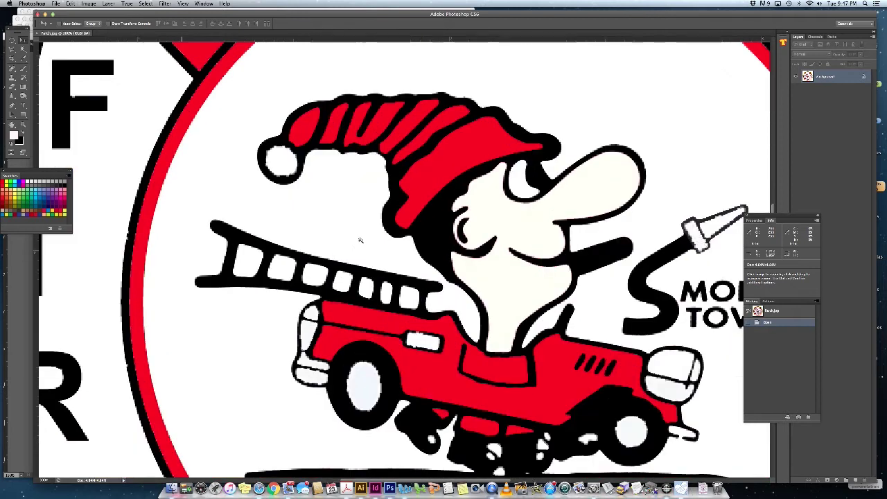
drag(327, 264, 432, 340)
drag(497, 148, 299, 265)
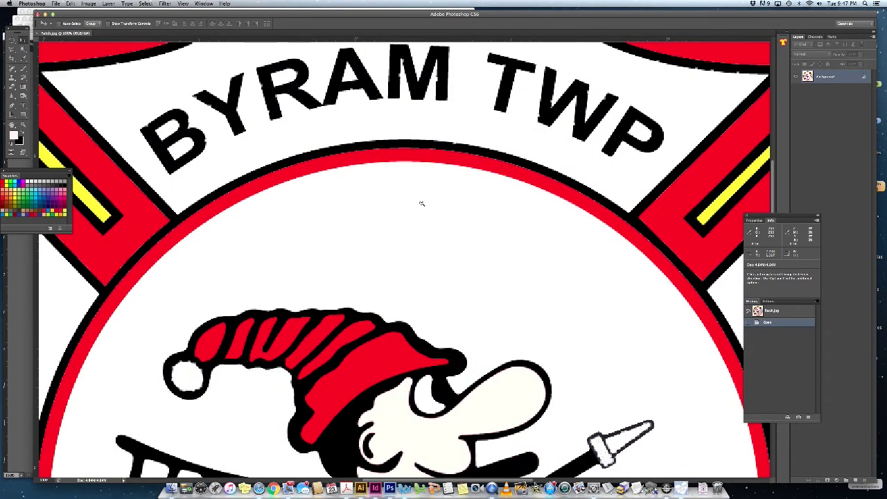
key(z)
drag(427, 188, 416, 220)
alt+click(416, 220)
alt+click(416, 219)
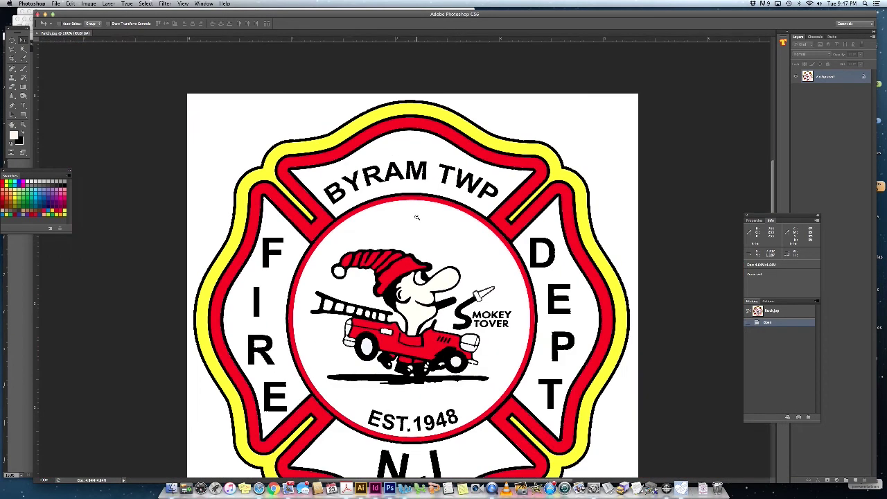
alt+click(416, 188)
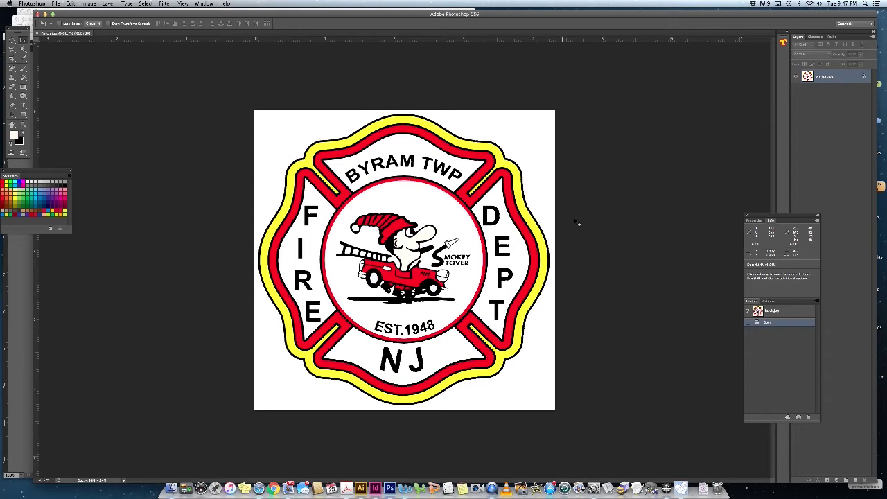
click(361, 488)
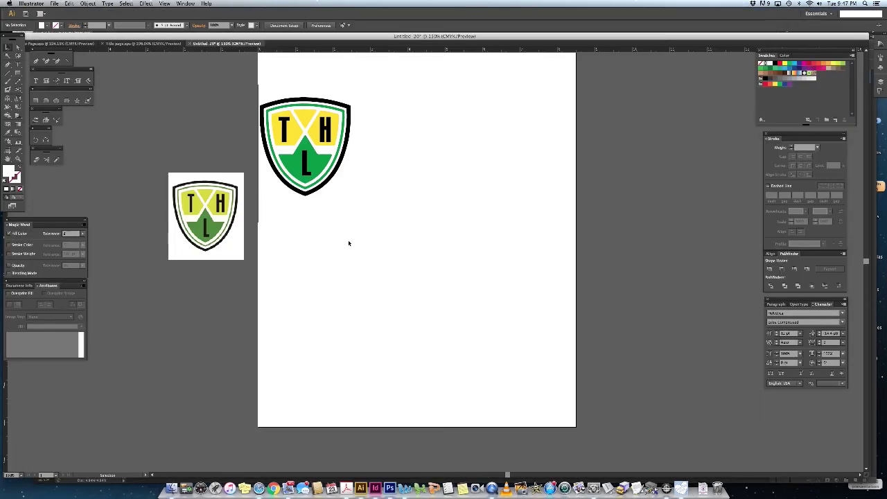
Step: Create a new one-artboard letter-size CMYK document
click(54, 3)
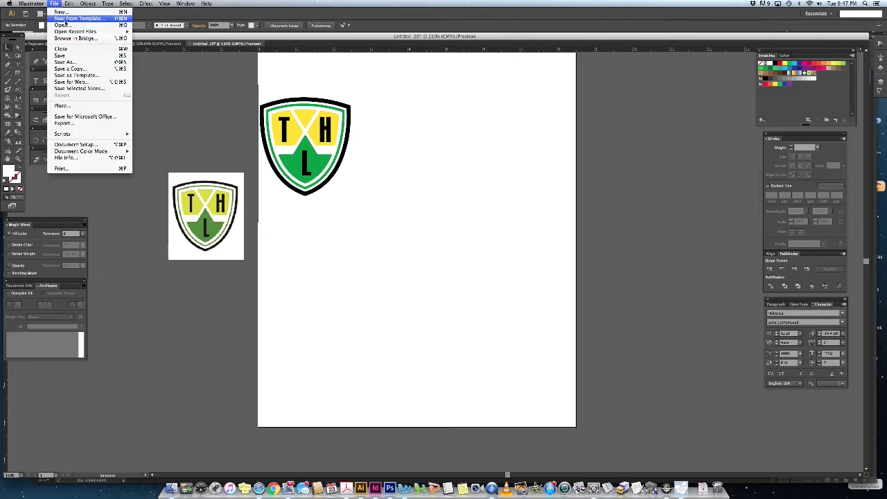
click(65, 12)
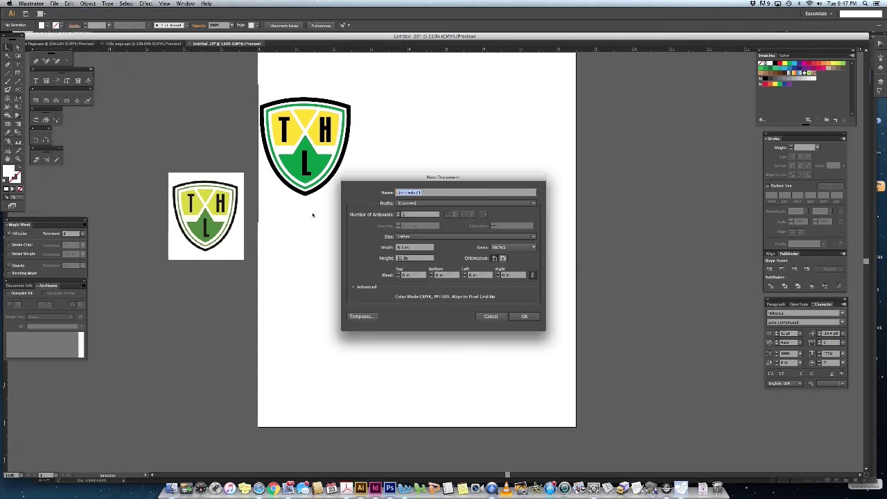
click(525, 316)
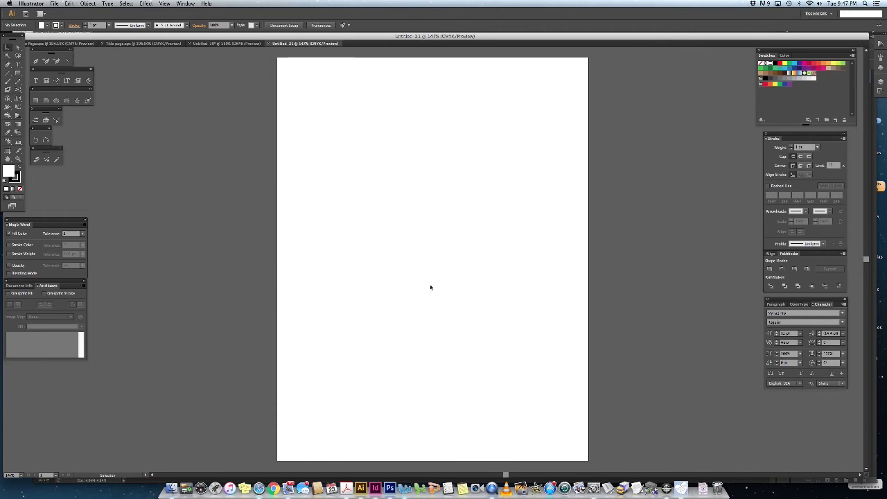
click(54, 4)
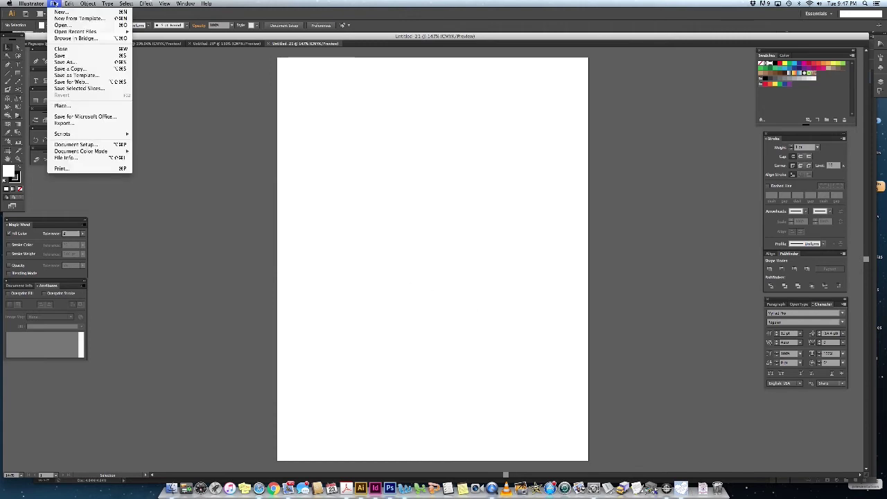
click(76, 107)
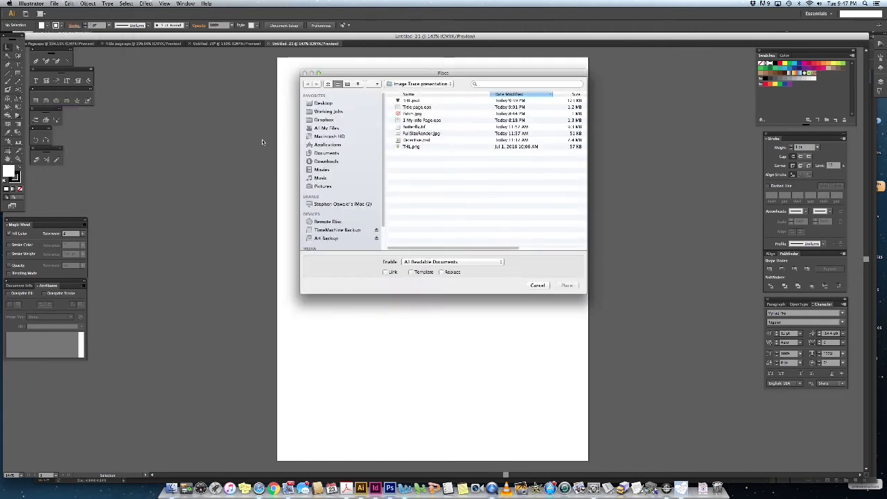
double_click(414, 115)
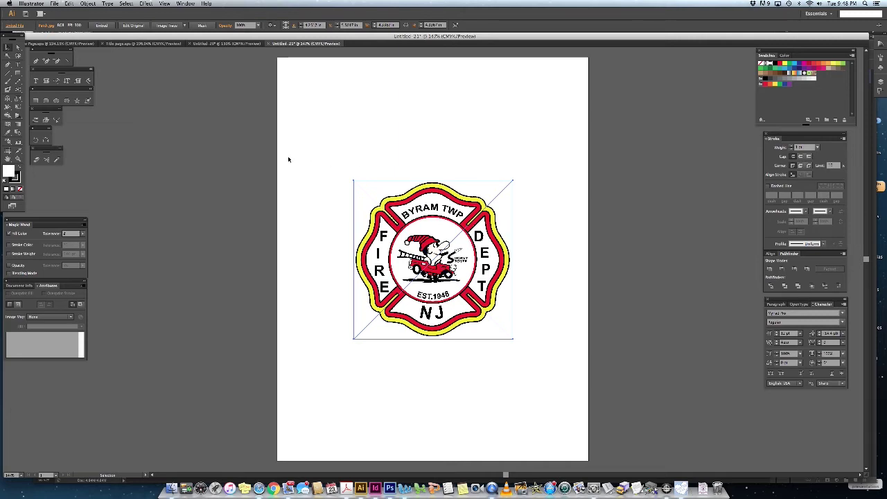
key(Delete)
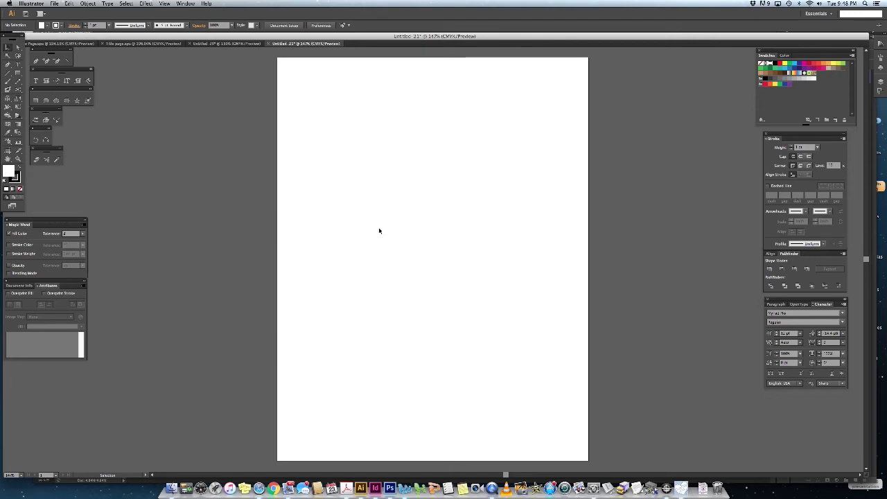
Step: Place Patch.jpg from the Image Trace presentation folder on the new artboard
click(54, 4)
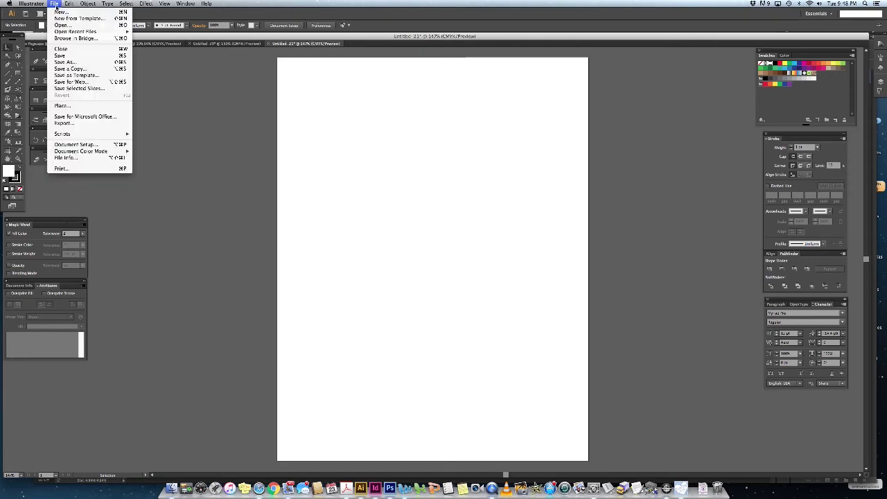
click(69, 106)
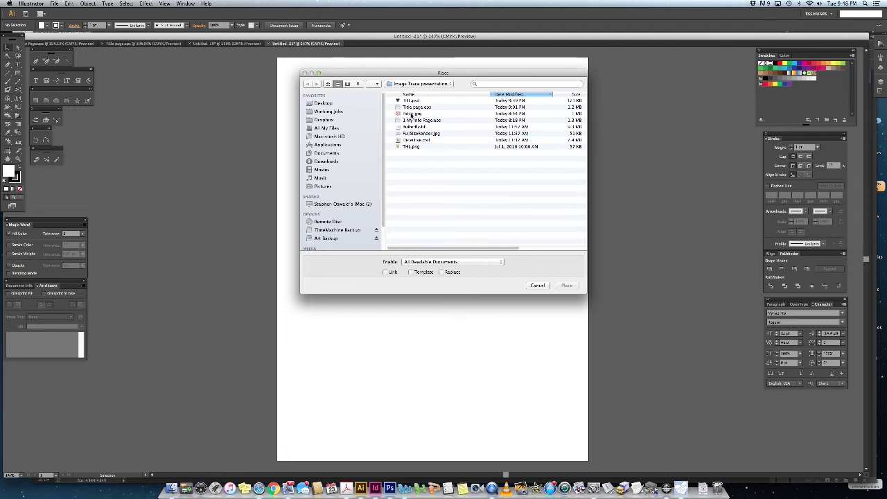
double_click(412, 114)
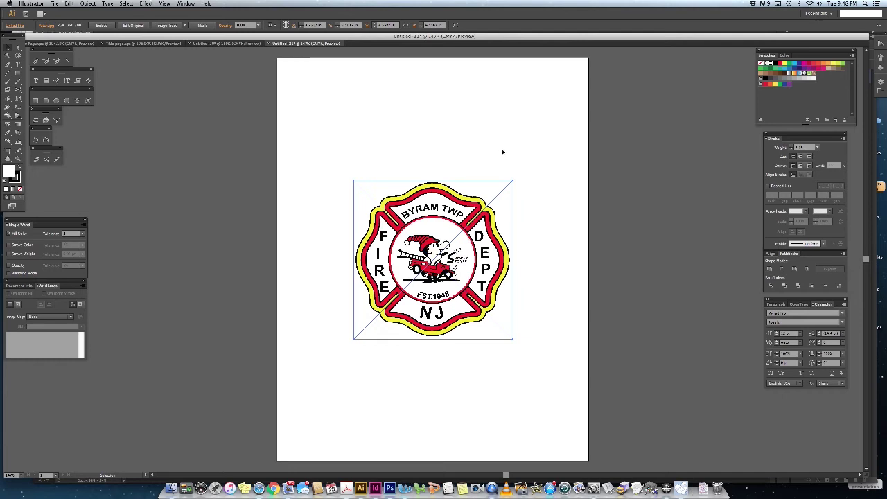
click(185, 26)
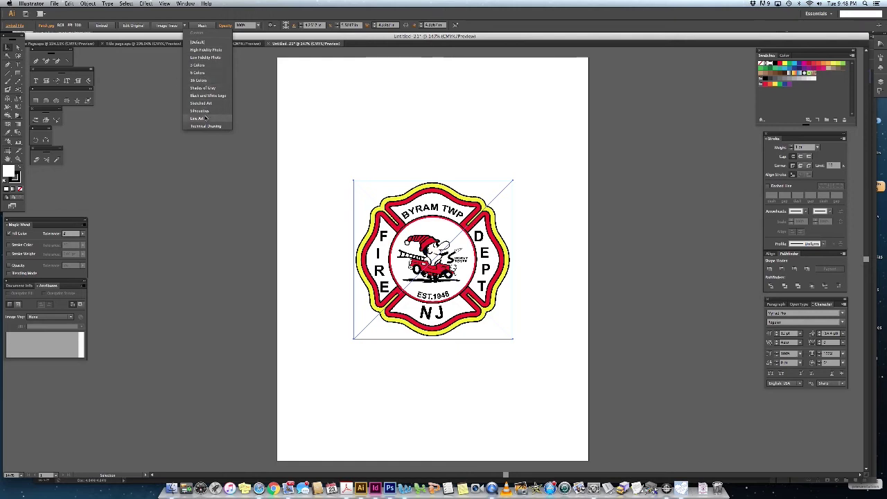
click(158, 103)
click(159, 103)
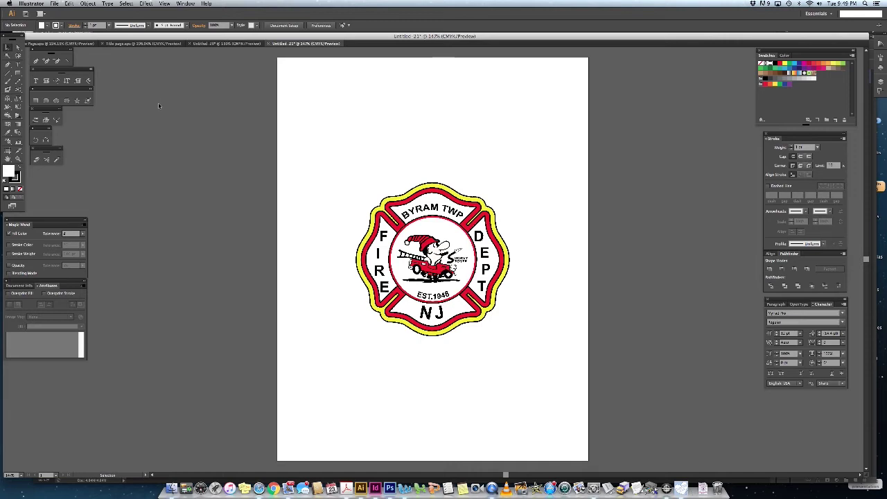
Step: Bring up the Image Trace settings beside the artboard and trace the patch image with the 6 Colors preset
click(187, 4)
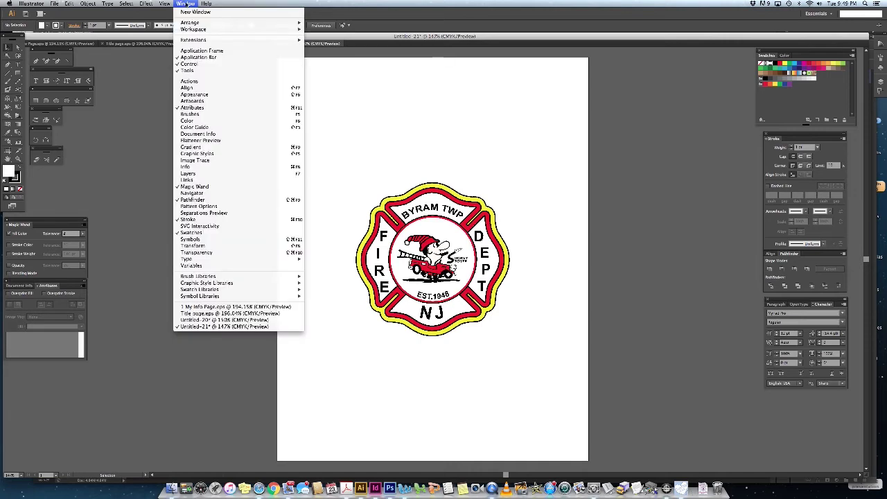
click(198, 160)
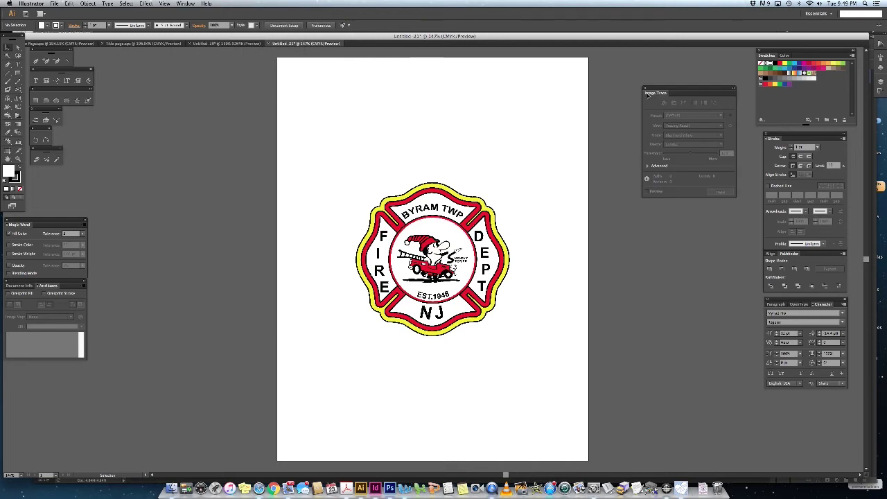
drag(648, 96, 637, 98)
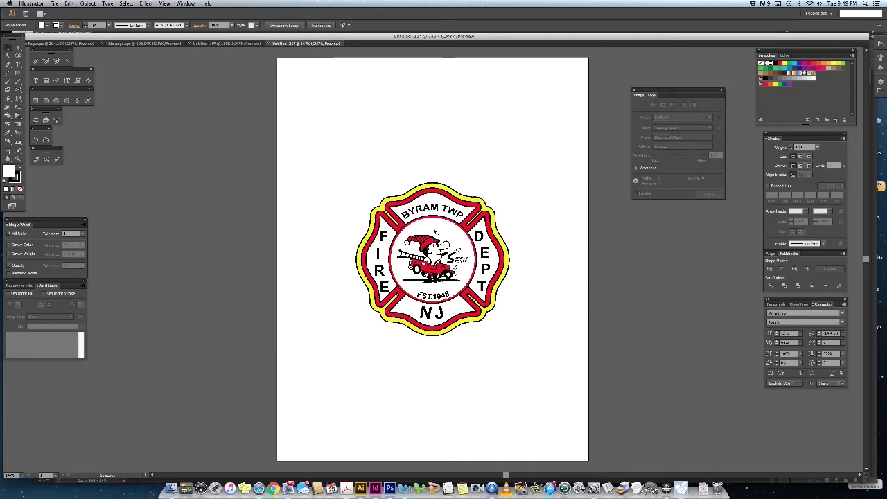
click(434, 233)
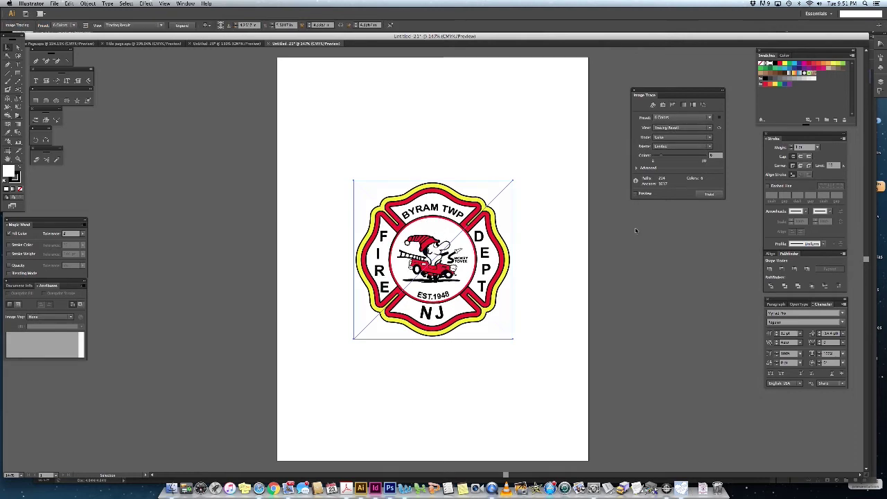
Step: Switch the patch's trace to the 3 Colors preset and raise its number of colors to 30
click(664, 118)
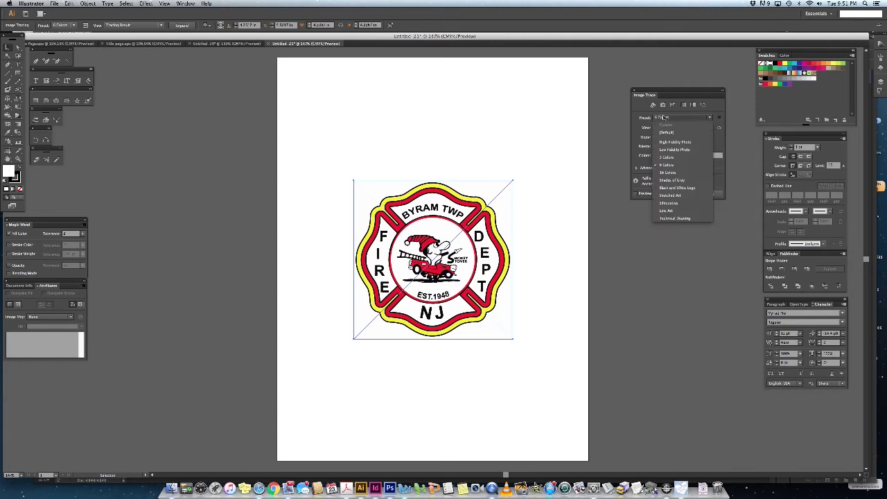
click(669, 158)
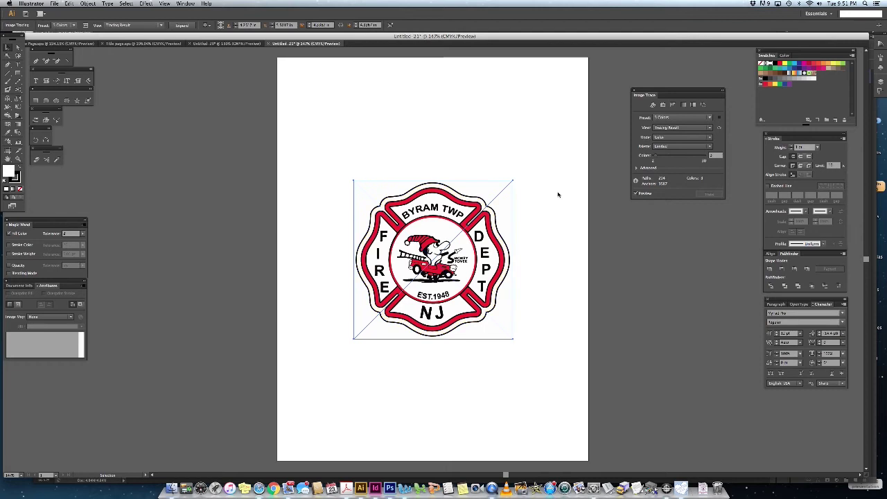
click(715, 156)
key(Return)
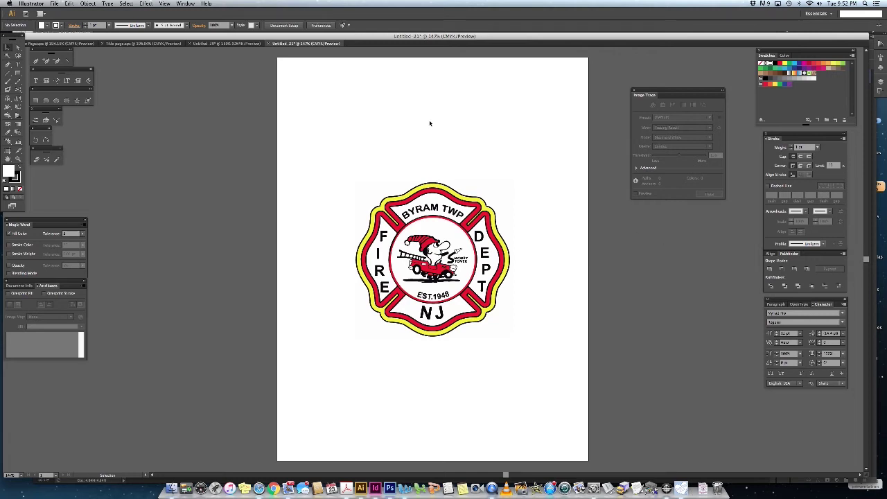
Step: Expand the patch's tracing into vector paths and ungroup them
click(434, 197)
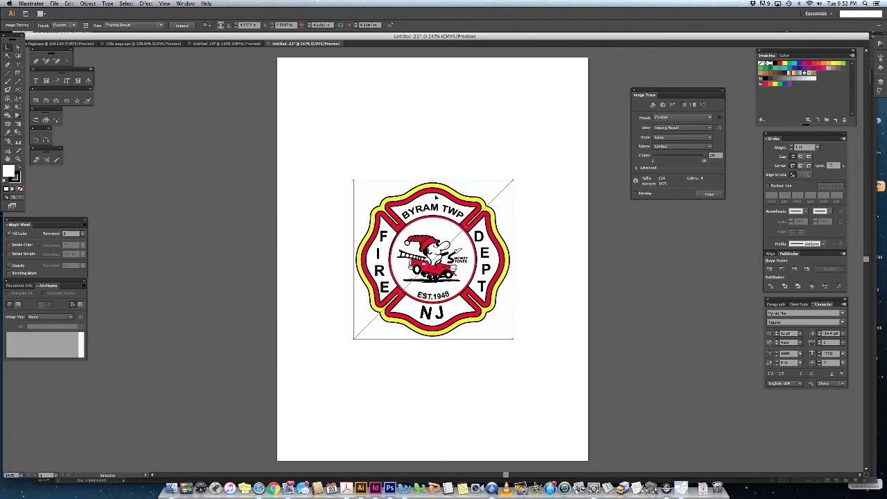
click(182, 26)
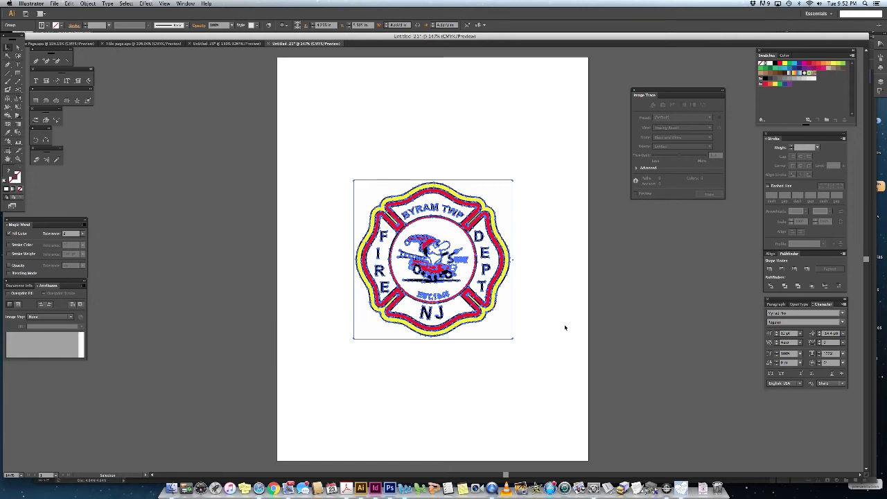
key(super+shift+g)
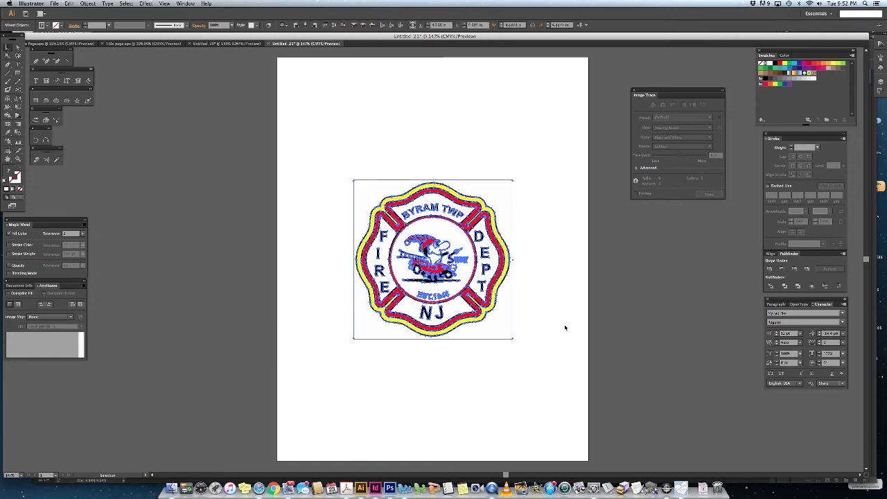
Step: Deselect the ungrouped patch artwork and delete the white background shape surrounding it
click(324, 185)
click(370, 191)
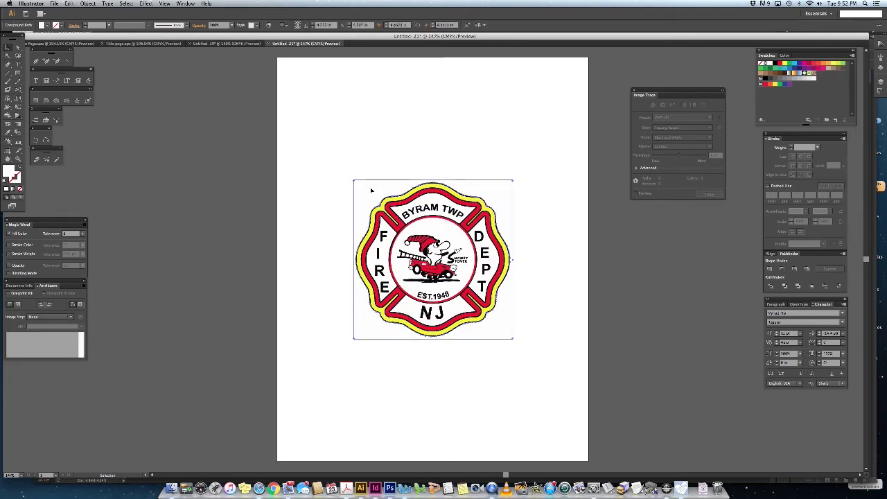
key(Delete)
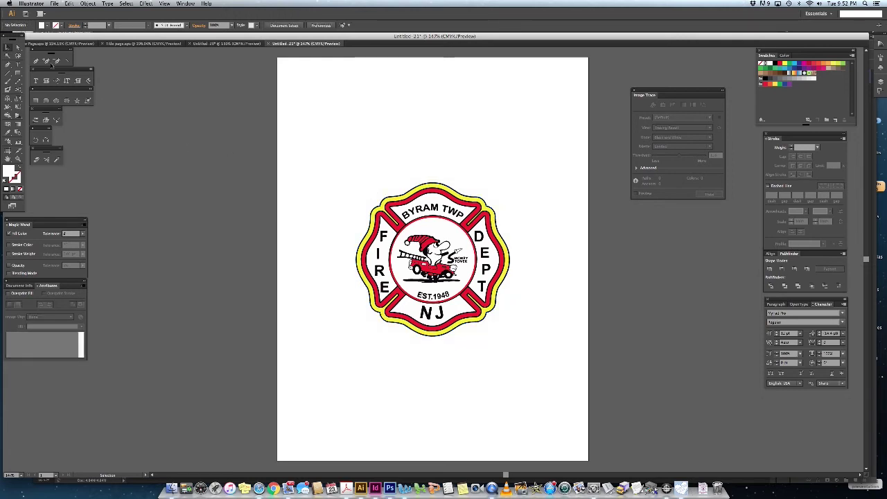
Step: Add the patch's yellow border color to the swatches and make it a spot color
click(18, 46)
click(389, 201)
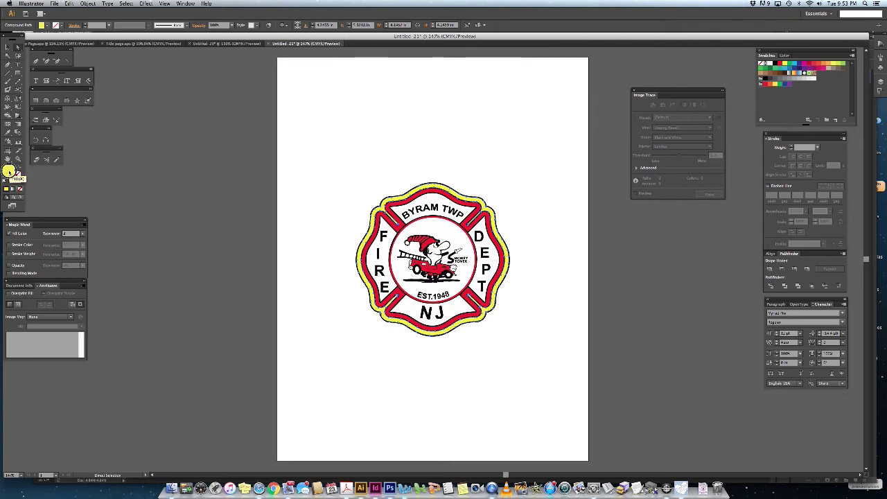
double_click(818, 73)
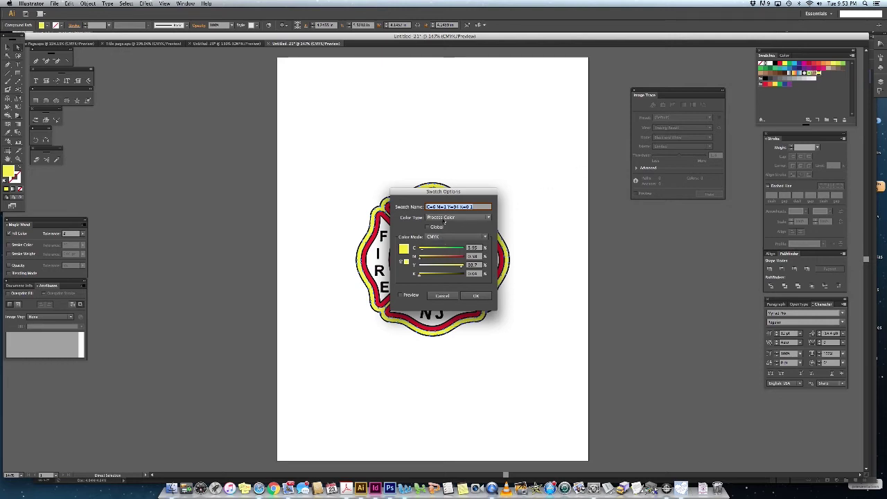
click(444, 219)
click(443, 233)
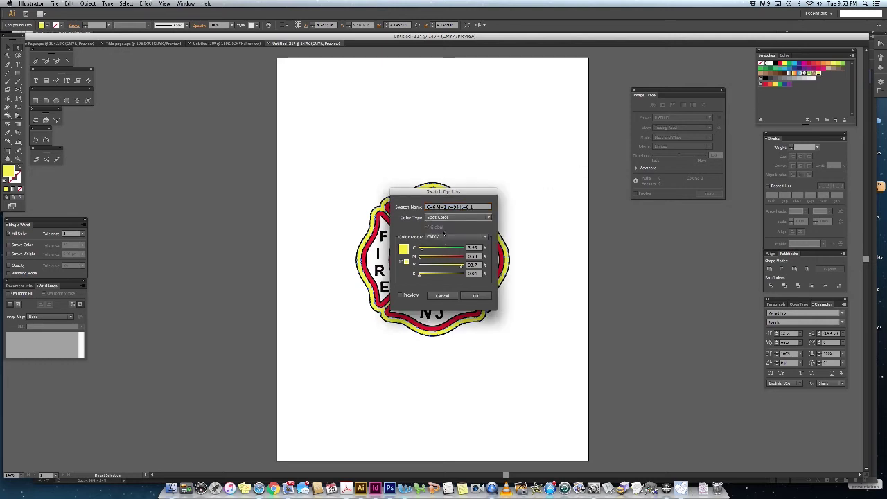
click(477, 296)
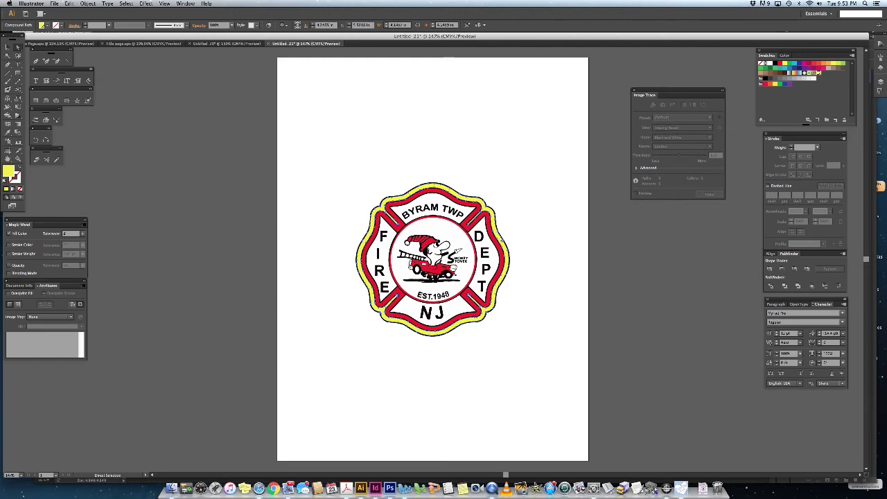
Step: Save the patch's red band color as a swatch and set its color type to Spot Color
click(468, 227)
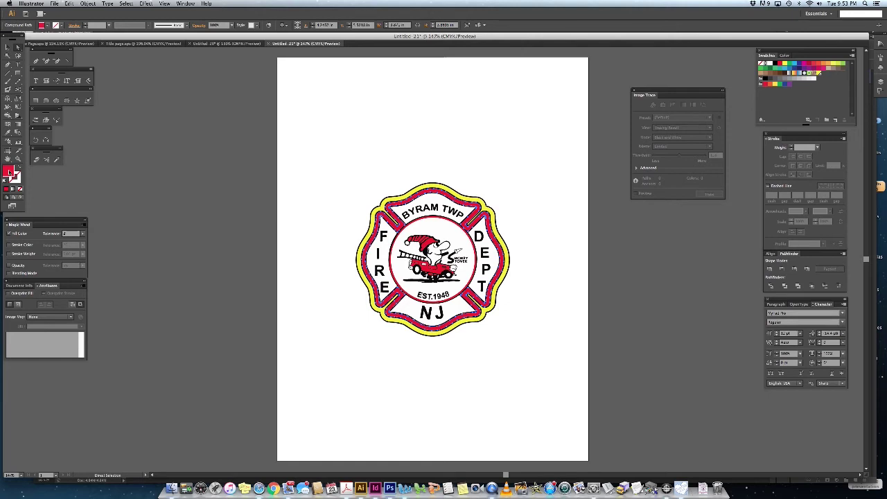
drag(10, 172, 824, 74)
double_click(823, 73)
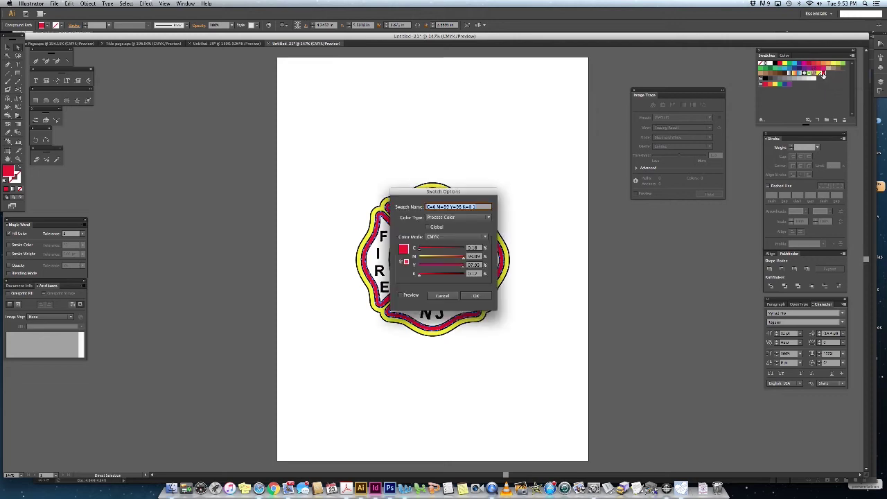
click(447, 218)
click(440, 233)
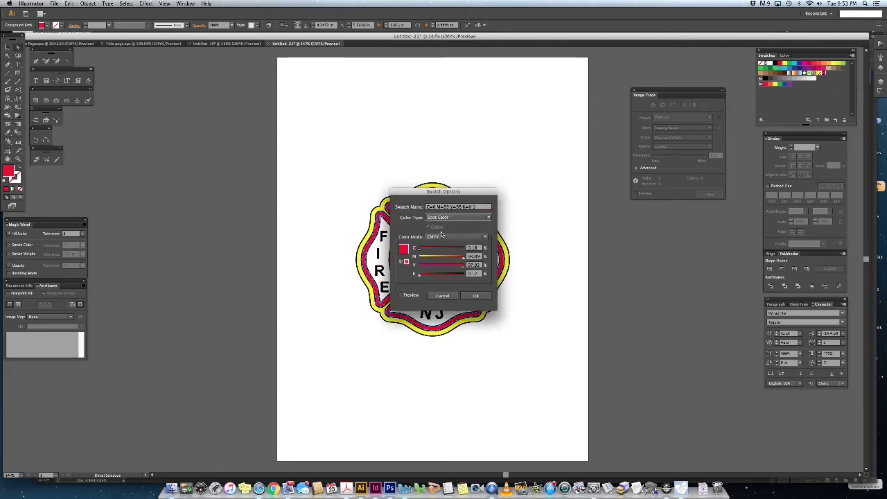
click(475, 295)
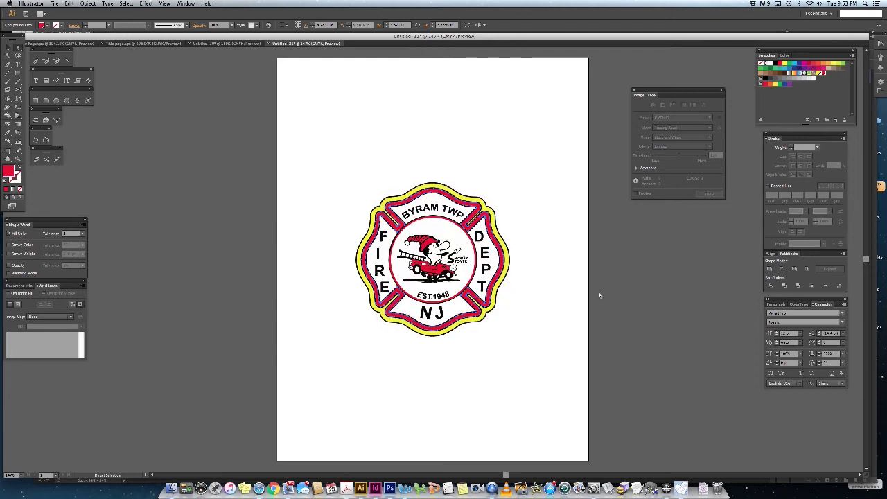
Step: Examine the traced patch's cartoon and lettering up close
key(z)
click(424, 257)
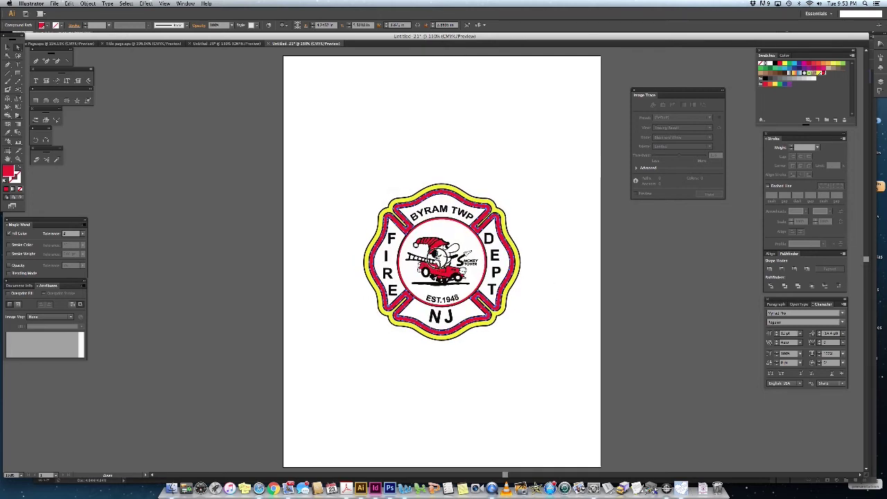
click(447, 255)
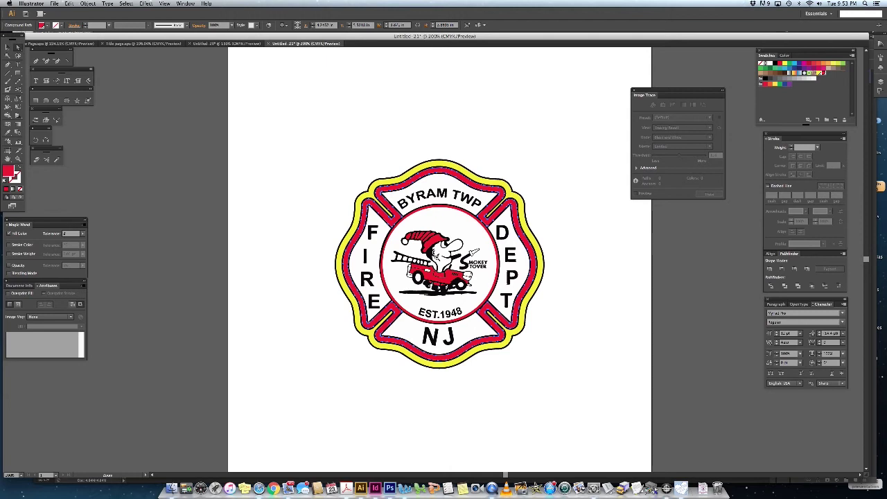
click(450, 267)
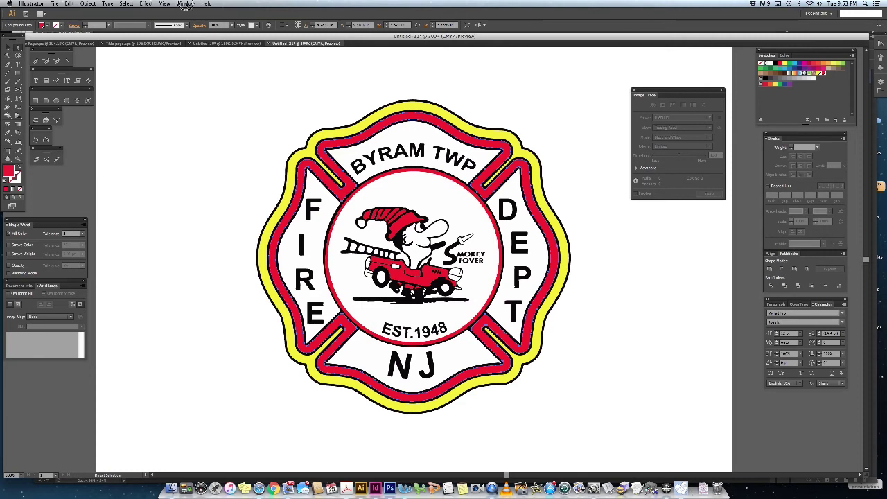
Step: Open the Separations Preview for the patch and turn on Overprint Preview
click(186, 4)
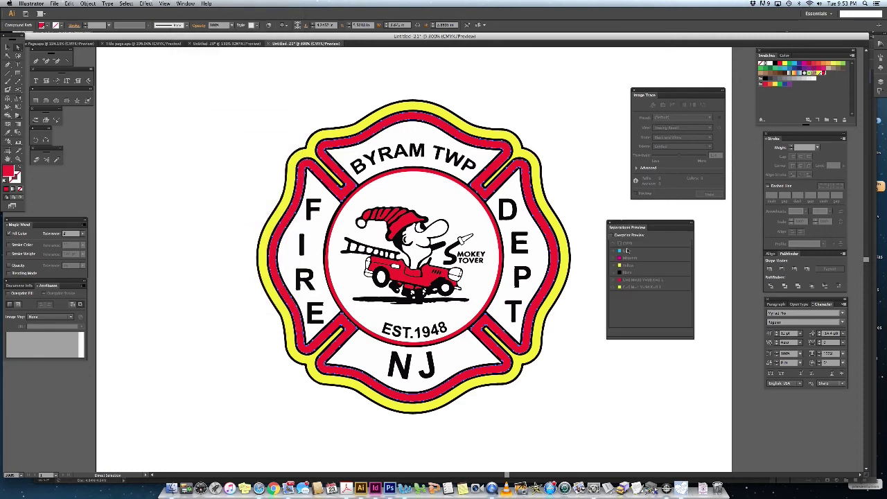
click(612, 236)
drag(623, 223, 649, 220)
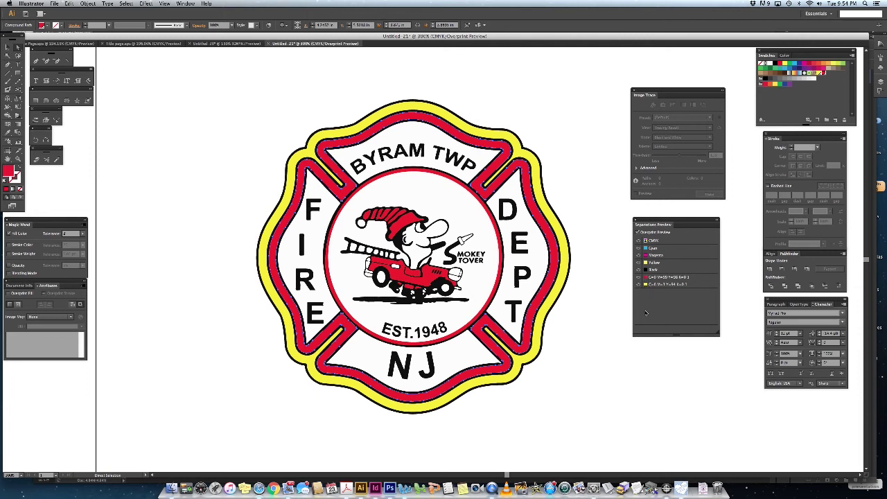
Step: Check the yellow spot plate's visibility in the separations, then hide both the yellow and red spot plates
click(639, 285)
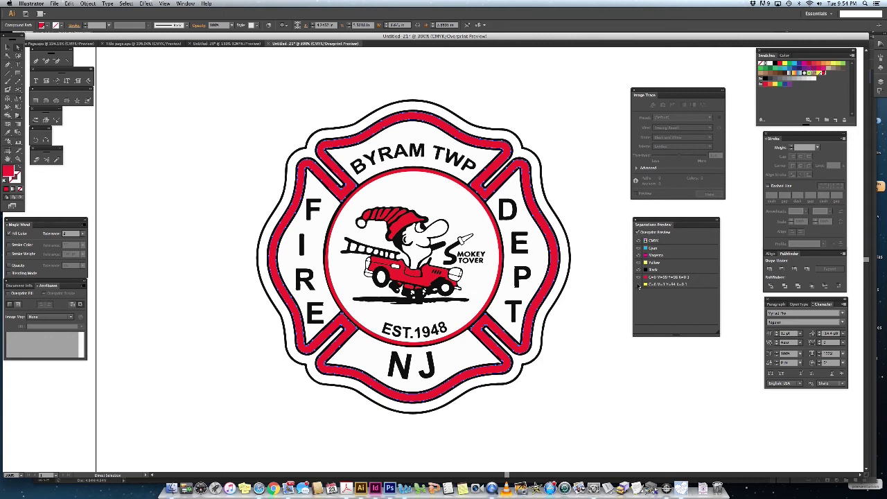
click(638, 285)
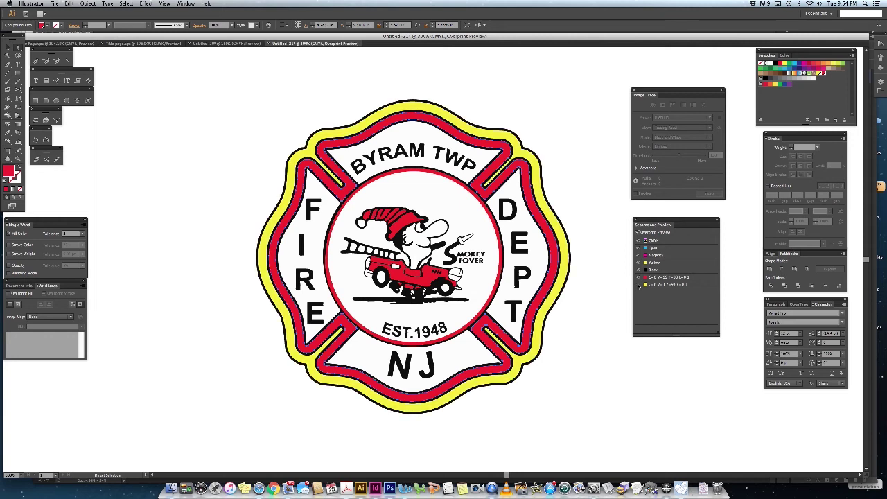
click(638, 285)
click(638, 285)
click(639, 285)
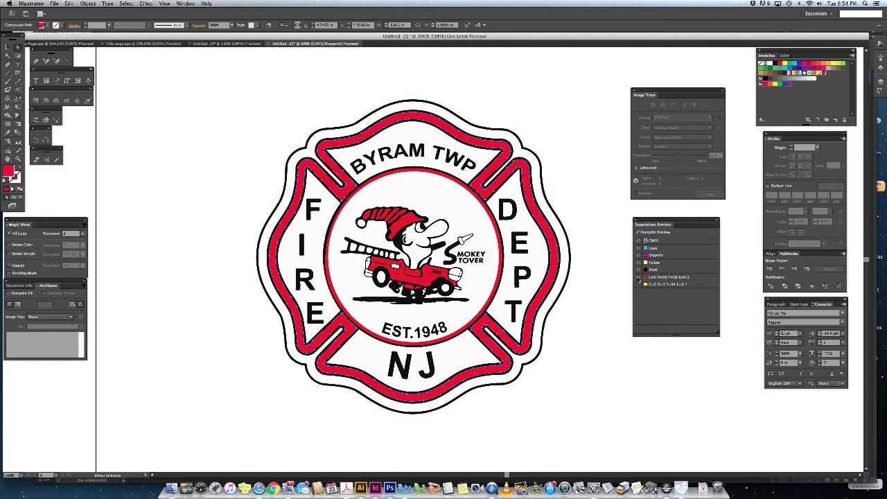
click(639, 278)
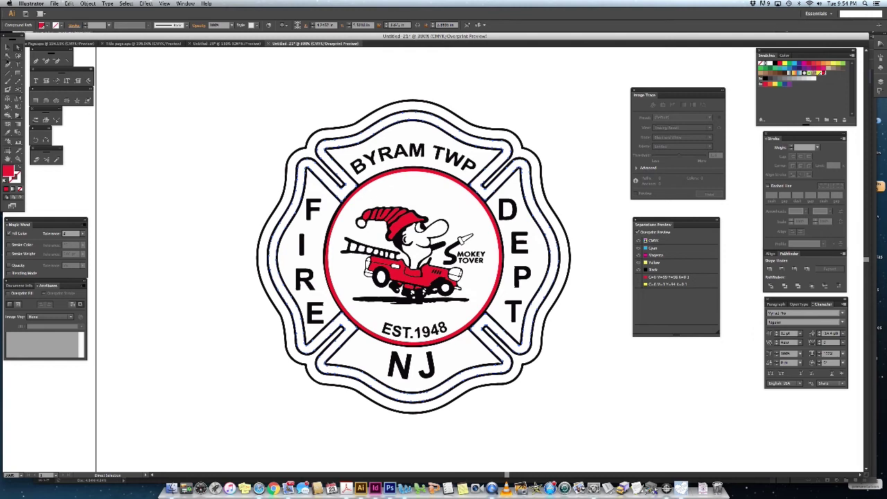
Step: Select the remaining red areas of the cartoon and inner ring with the Magic Wand and fill them with the red spot swatch
click(8, 56)
drag(47, 219, 93, 174)
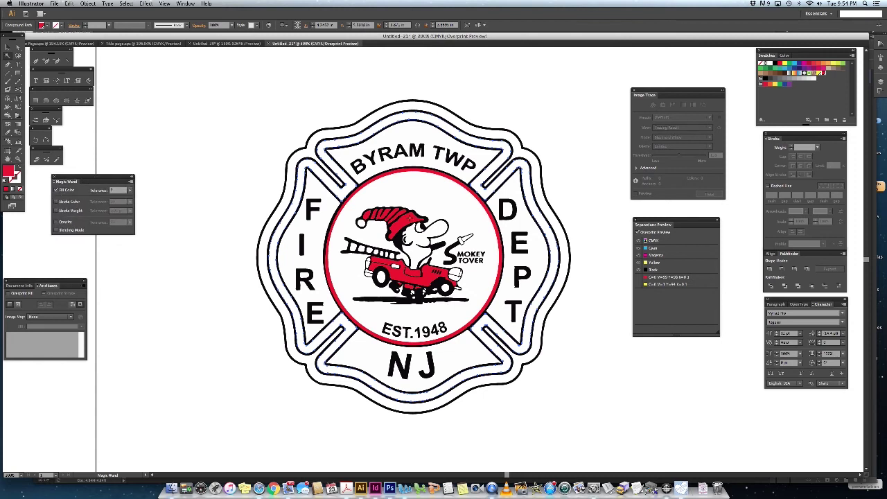
click(409, 218)
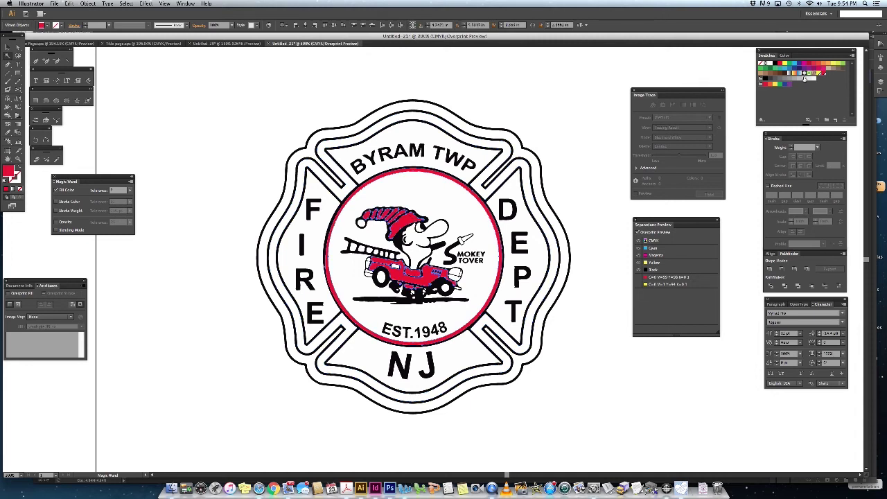
click(824, 74)
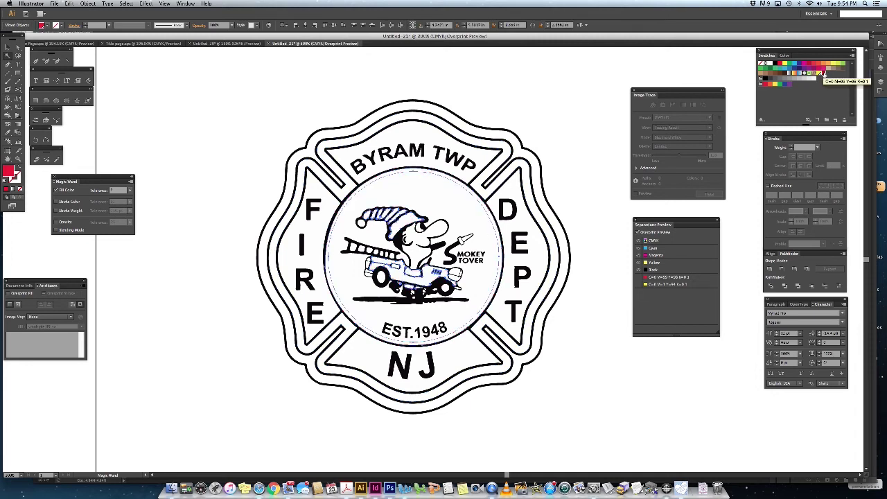
click(639, 278)
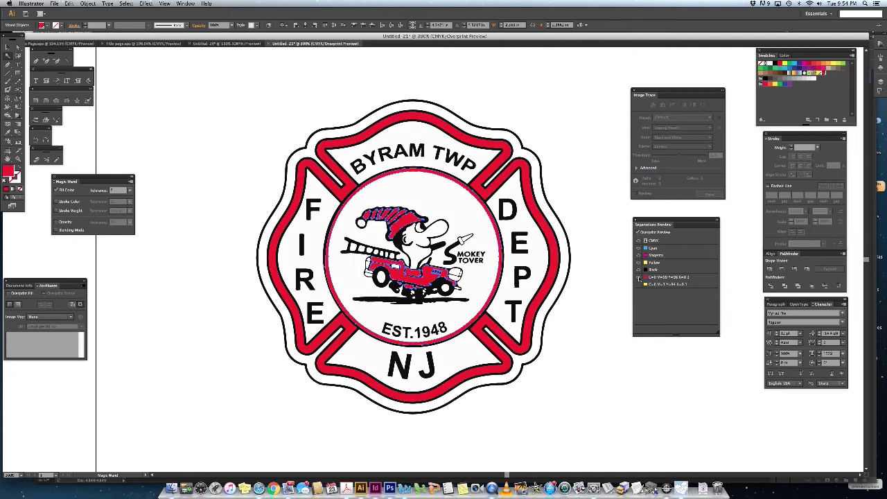
click(639, 277)
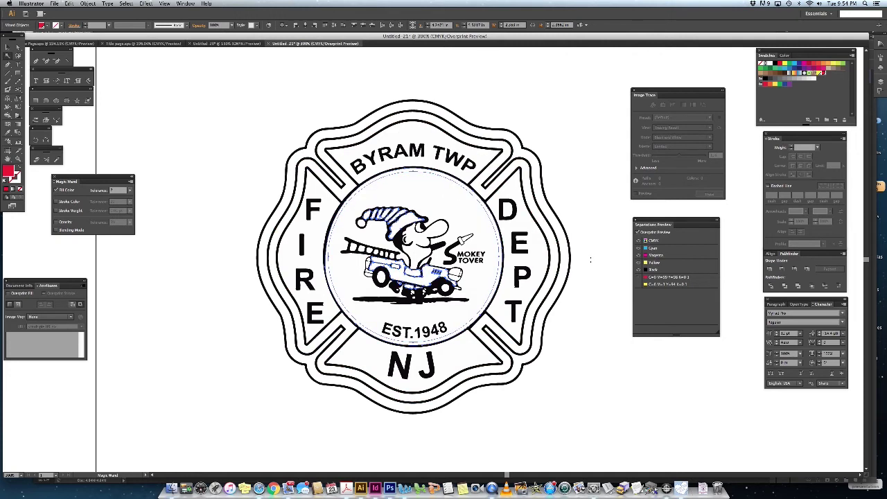
Step: Hide the black plate, select all the patch's dark linework with the Magic Wand and fill it with the black swatch
click(639, 271)
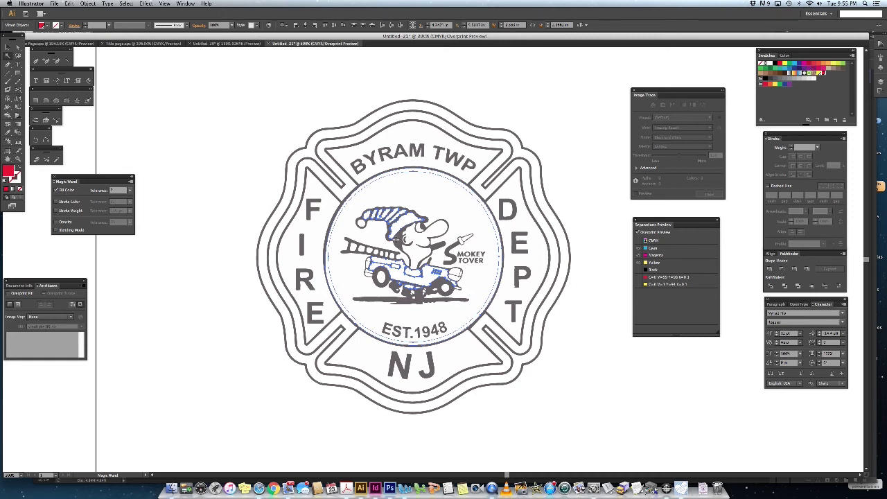
click(395, 238)
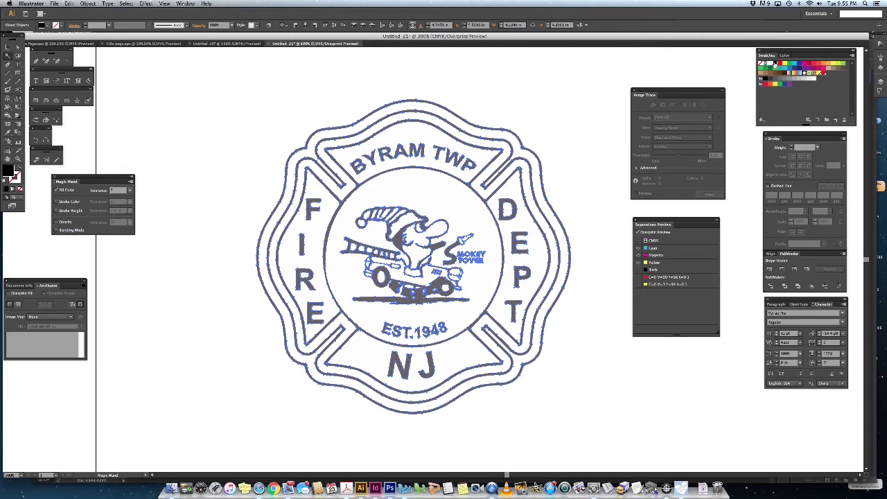
click(769, 63)
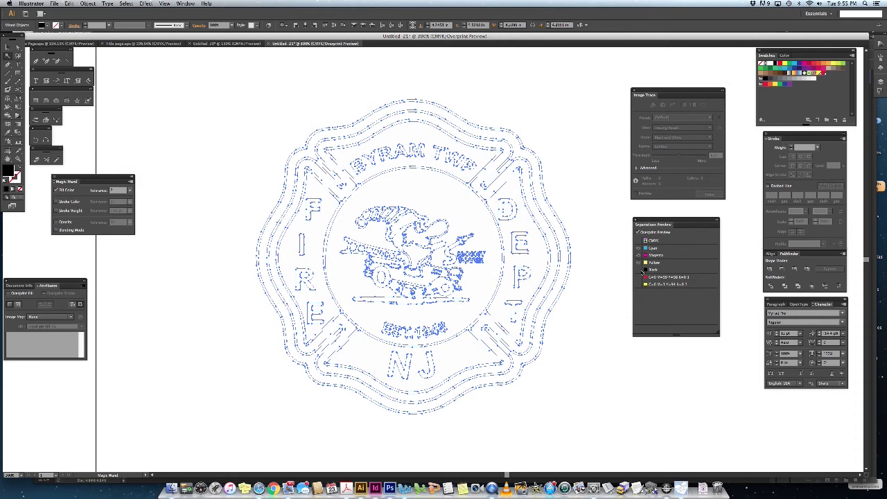
Step: Check the separations by toggling the black, red and yellow plates, leaving all of them visible
click(639, 270)
click(639, 277)
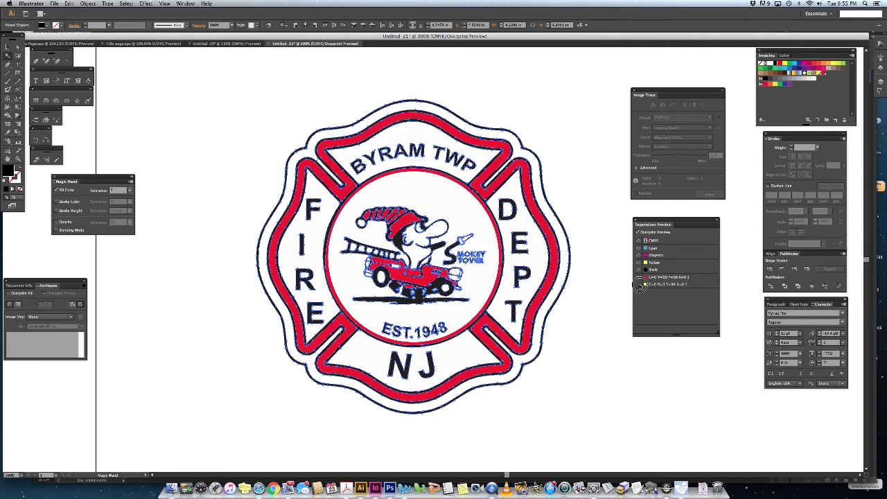
click(639, 284)
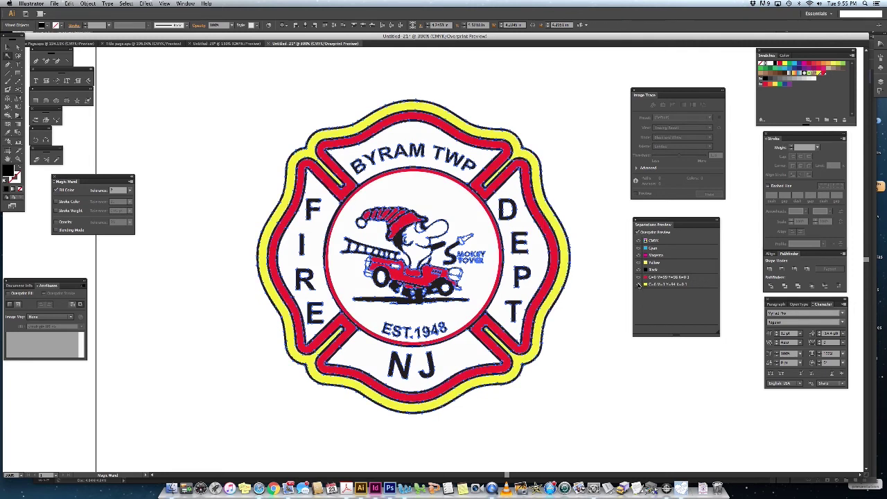
click(639, 284)
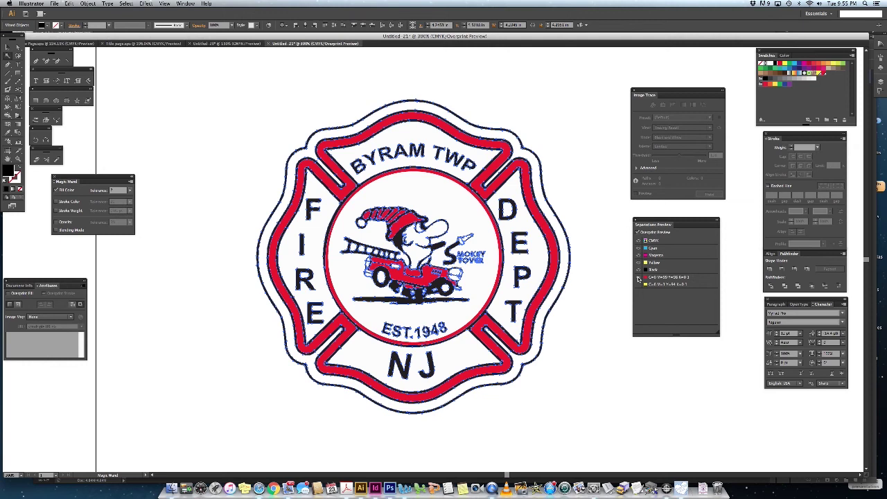
click(639, 277)
click(639, 270)
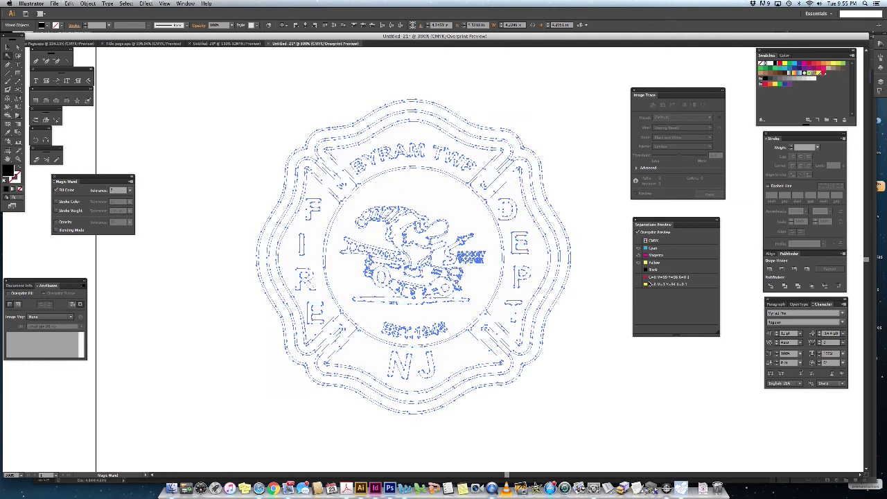
click(639, 270)
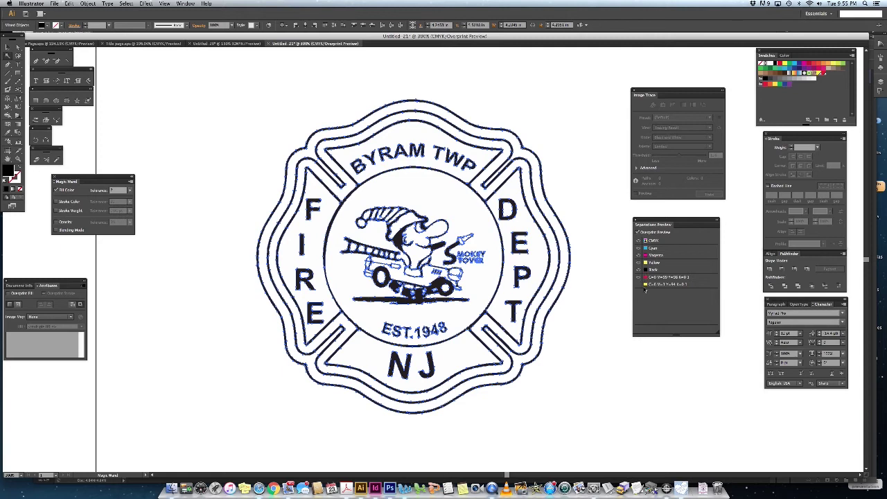
click(639, 277)
click(639, 284)
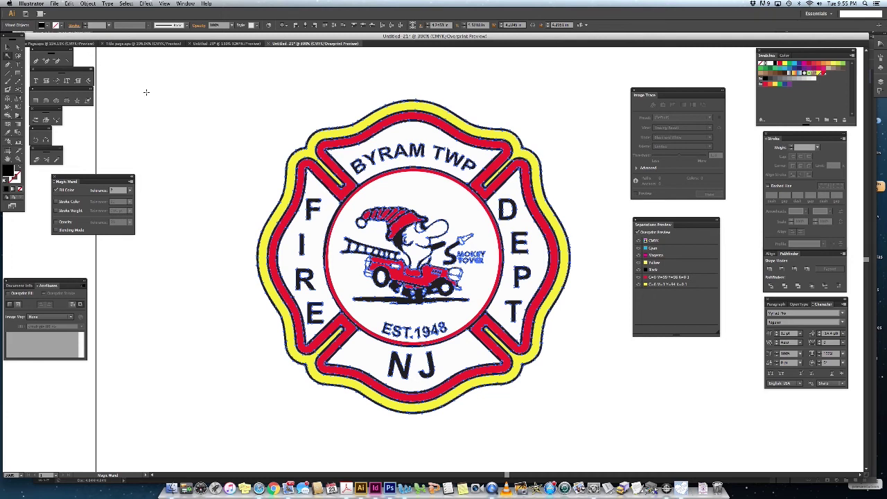
Step: Deselect the artwork and examine the patch's borders and the BYRAM TWP lettering up close
click(8, 48)
click(253, 123)
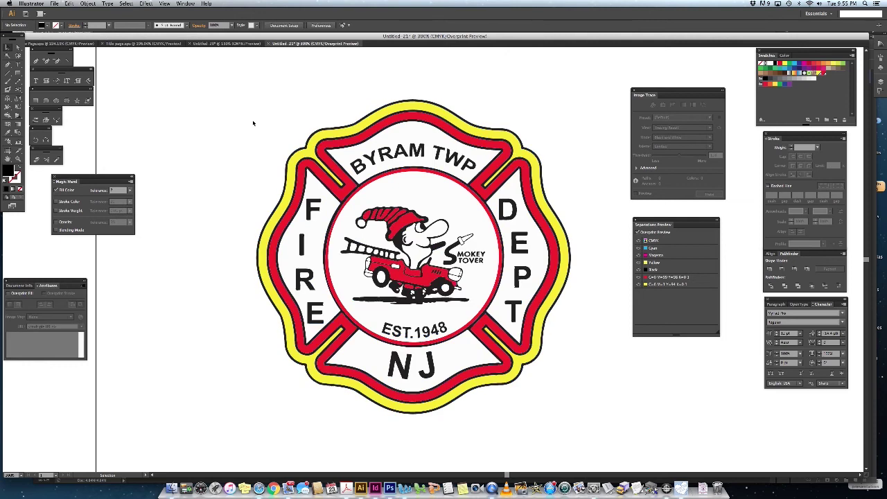
key(z)
click(489, 229)
click(214, 108)
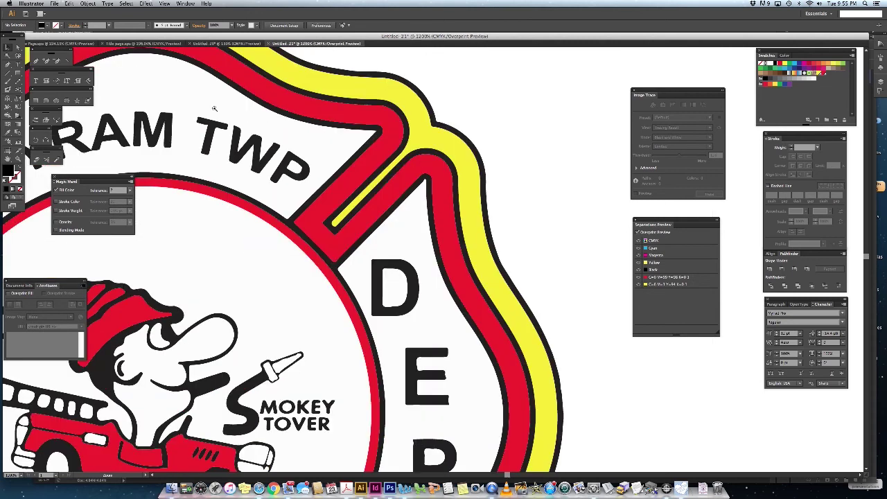
click(259, 176)
drag(296, 293, 376, 214)
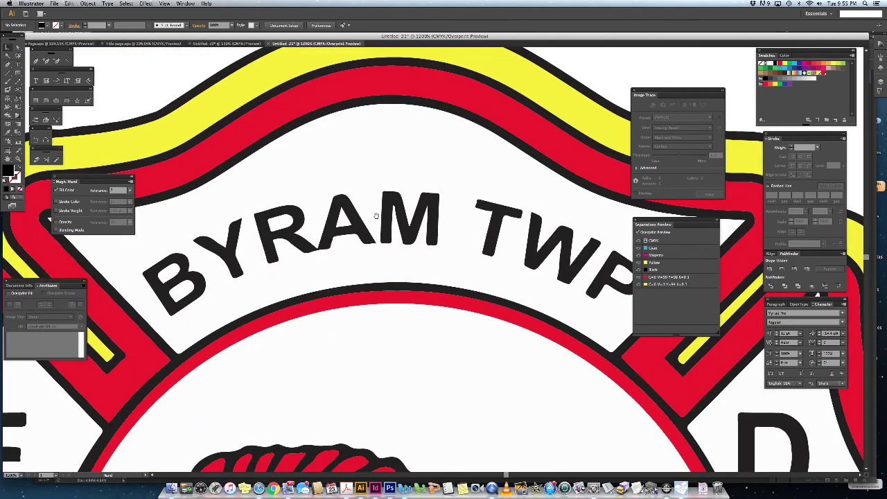
alt+click(380, 265)
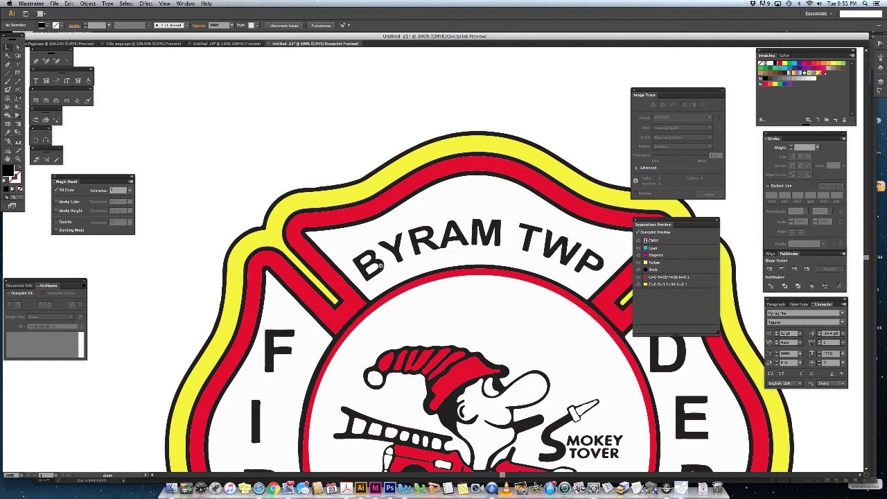
alt+click(380, 267)
alt+click(380, 266)
alt+click(381, 267)
drag(447, 276, 344, 223)
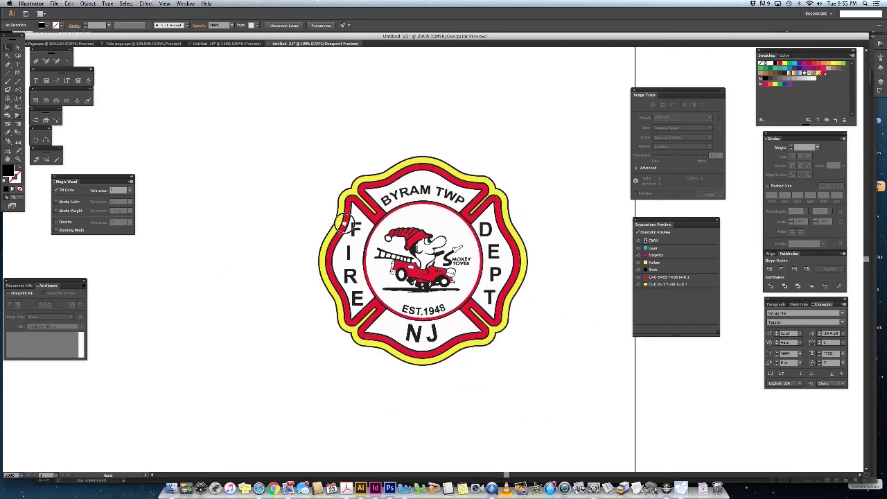
Step: Delete the letters of the word FIRE from the patch one by one
click(6, 49)
click(268, 212)
click(353, 234)
key(Delete)
click(355, 249)
key(Delete)
click(355, 276)
key(Delete)
click(358, 298)
key(Delete)
Step: Delete the NJ lettering and the letters of the word DEPT from the patch
click(413, 333)
key(Delete)
click(432, 333)
key(Delete)
drag(504, 309, 494, 255)
key(Delete)
click(493, 255)
key(Delete)
click(488, 235)
key(Delete)
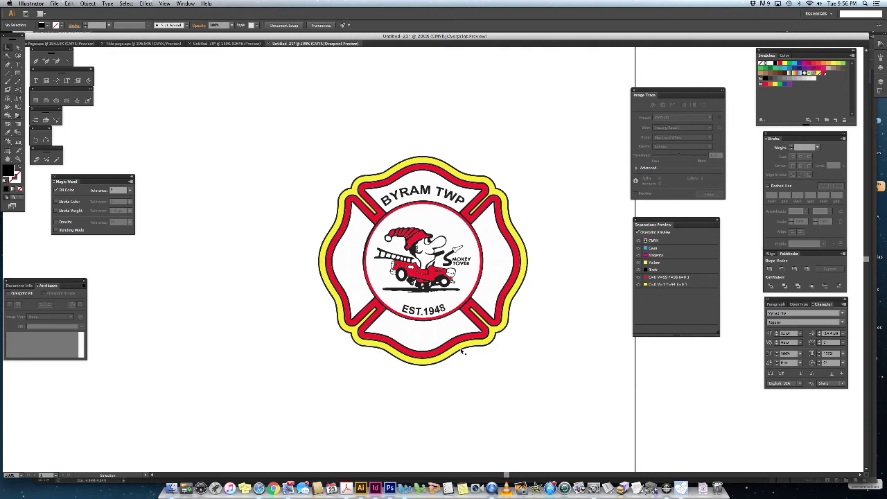
Step: Switch to Photoshop, close Patch.jpg and open Detective.psd from the Image Trace presentation folder
click(390, 488)
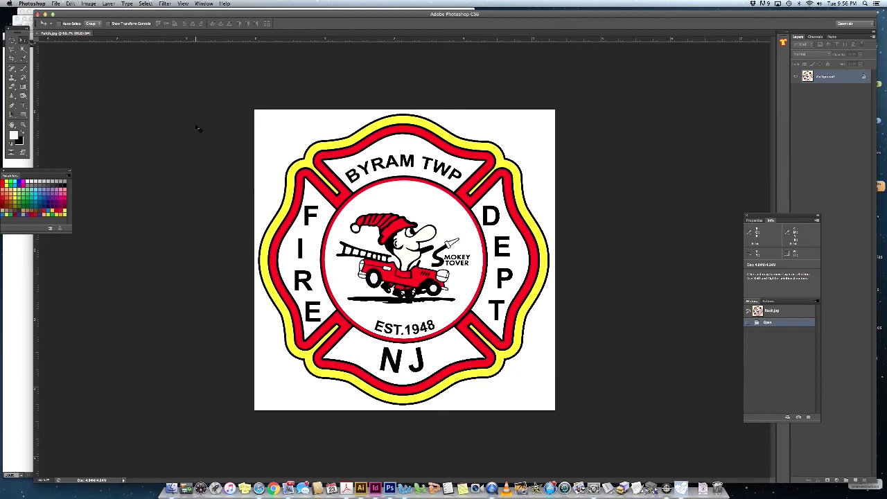
key(super+w)
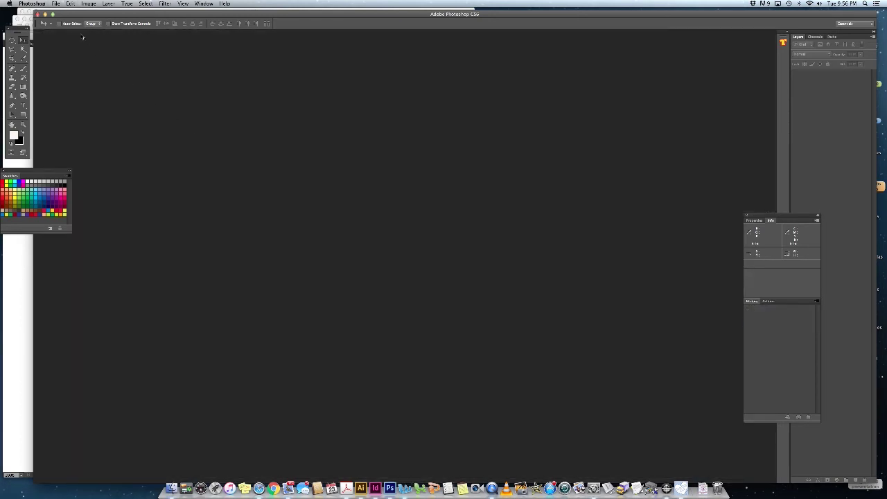
click(57, 4)
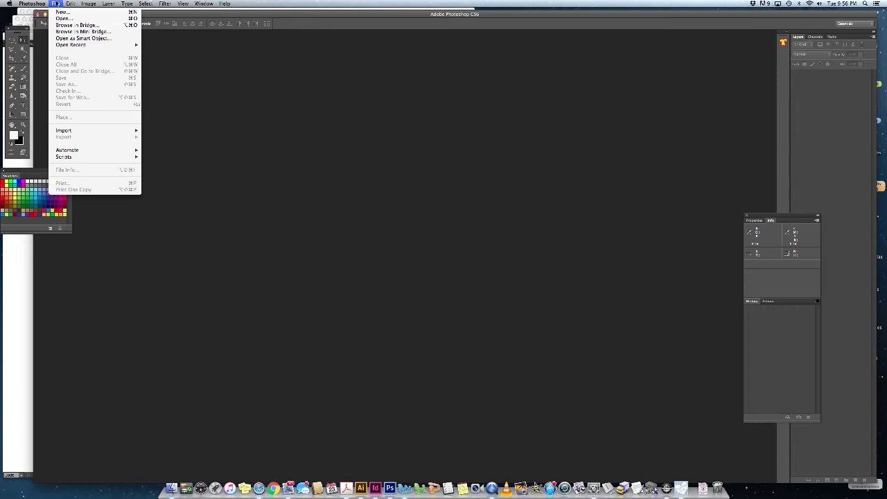
click(63, 18)
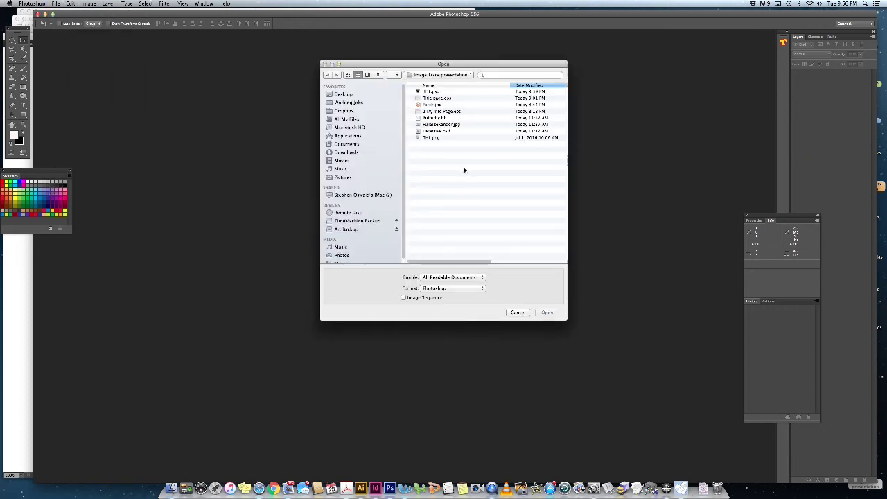
double_click(441, 131)
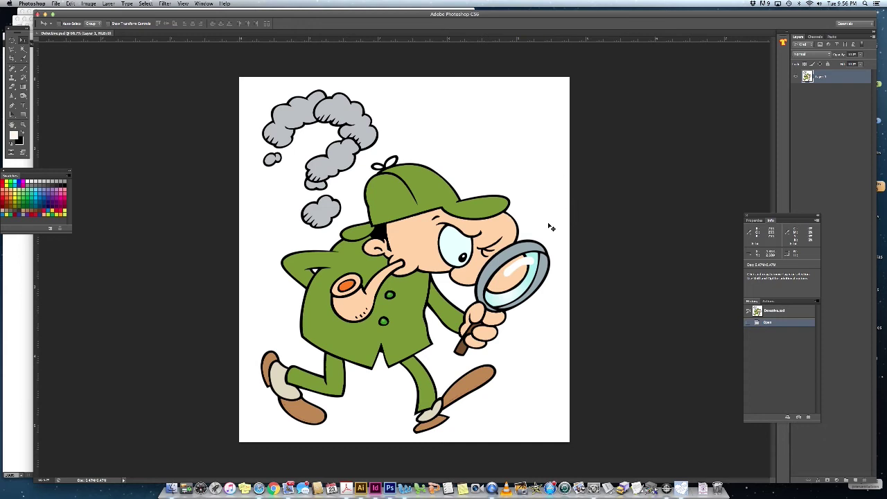
Step: Check the detective image's dimensions and resolution in Image Size
click(88, 4)
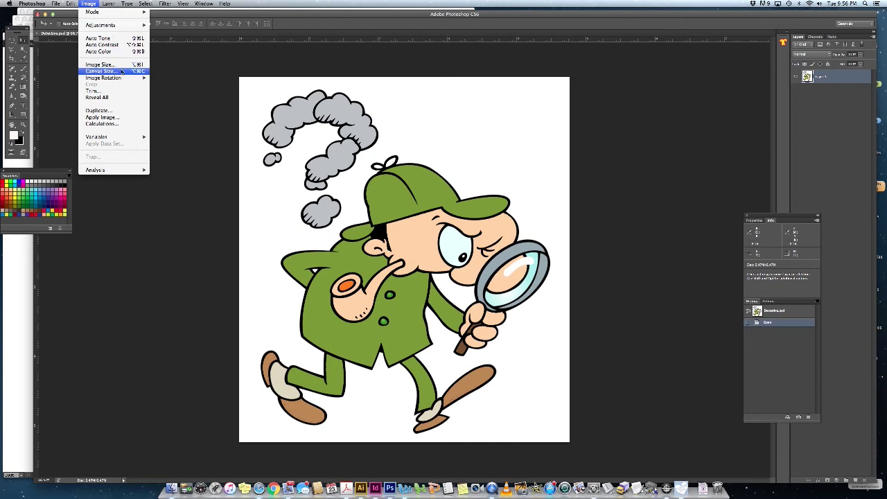
click(101, 64)
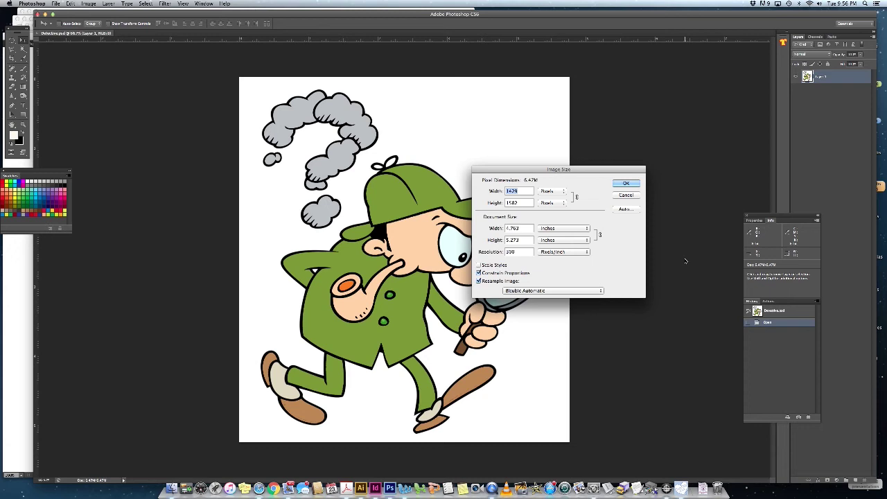
click(626, 183)
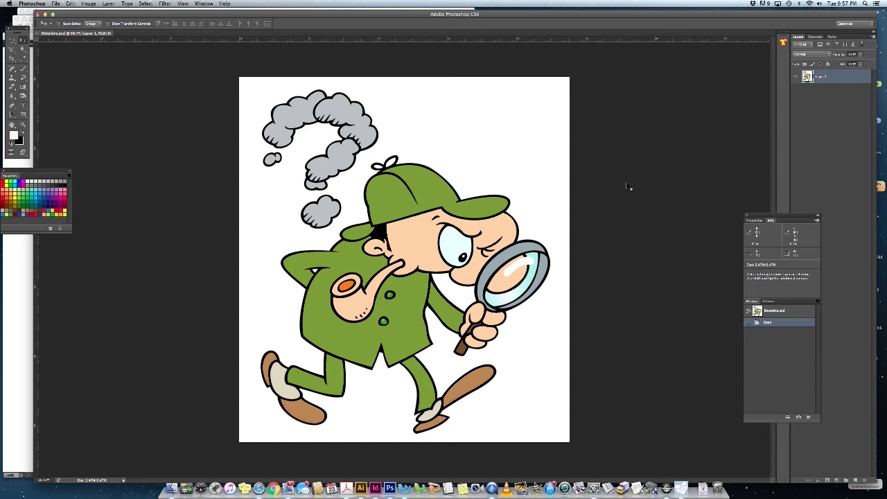
Step: Zoom in on the detective's hat and face to examine the quality of the outlines
key(z)
click(410, 224)
click(410, 224)
click(410, 224)
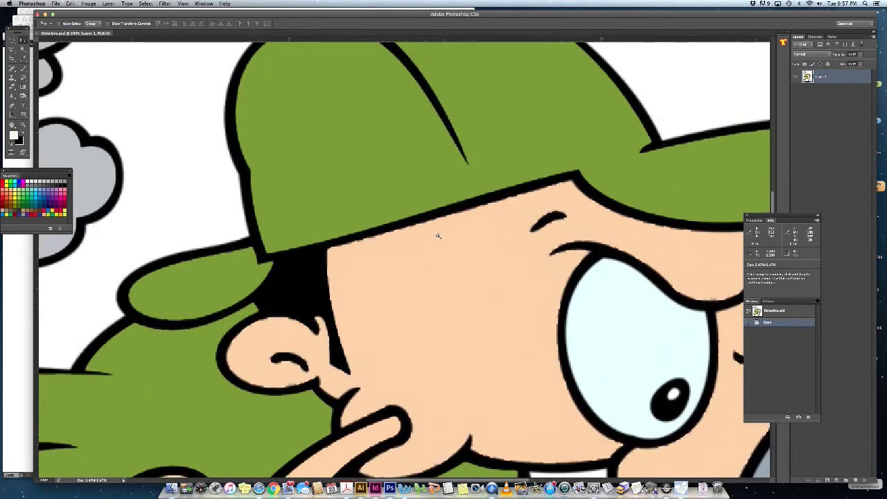
Step: Open the Curves adjustment for the whole detective image
click(436, 233)
click(436, 236)
key(v)
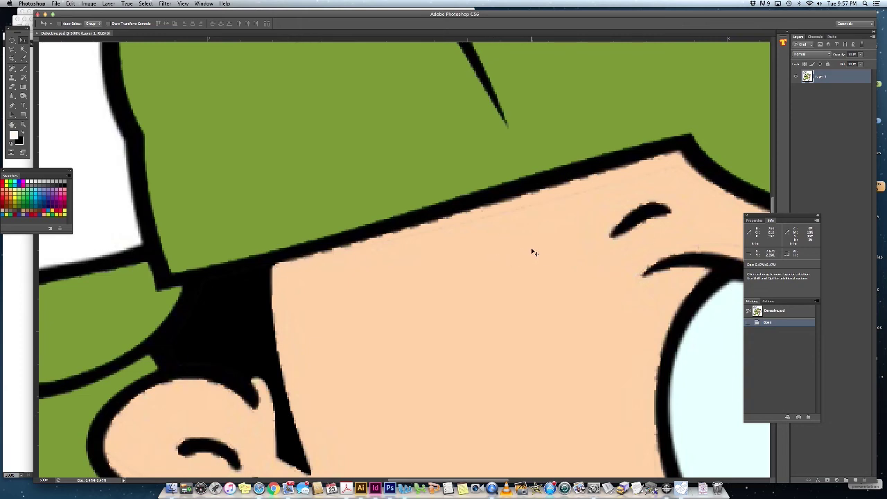
key(super+0)
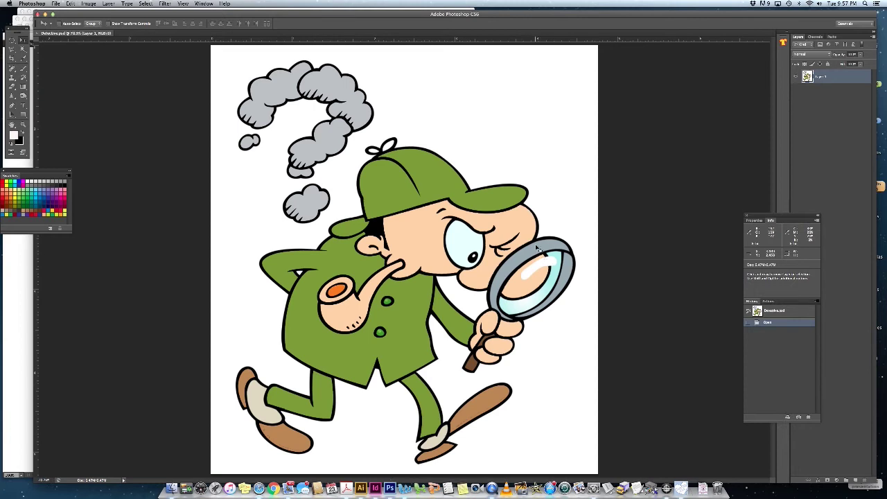
click(88, 4)
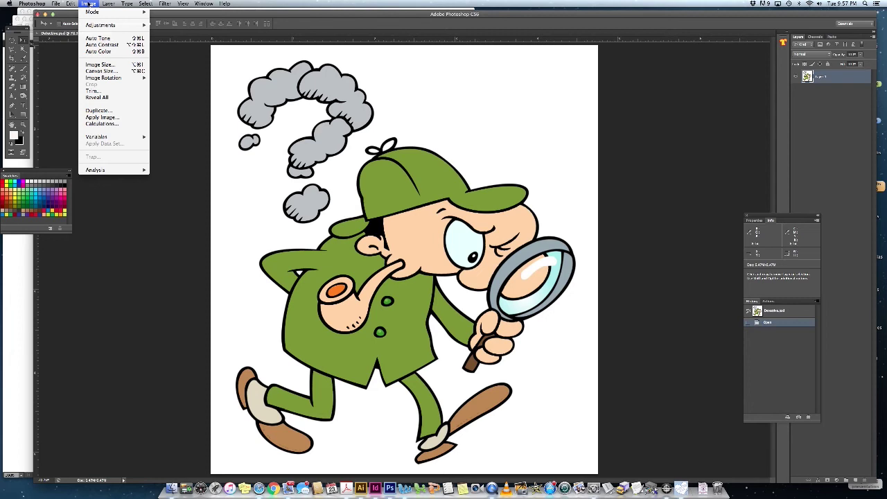
mouse_move(97, 25)
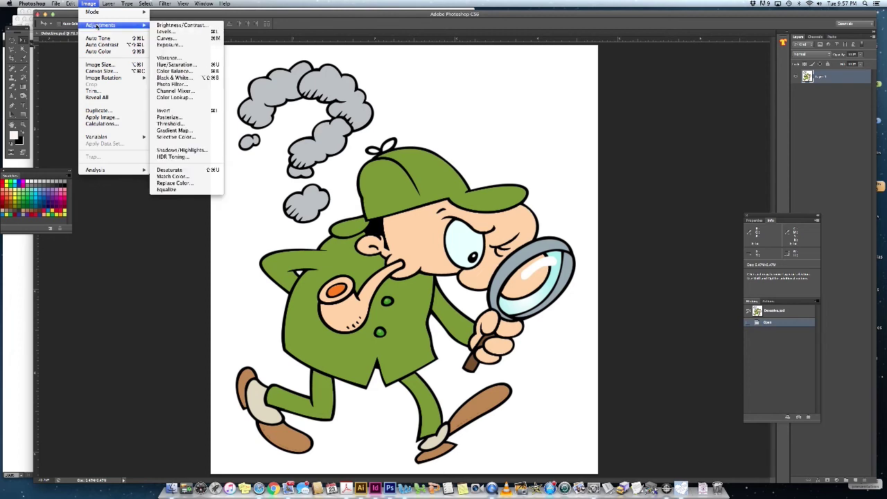
click(182, 39)
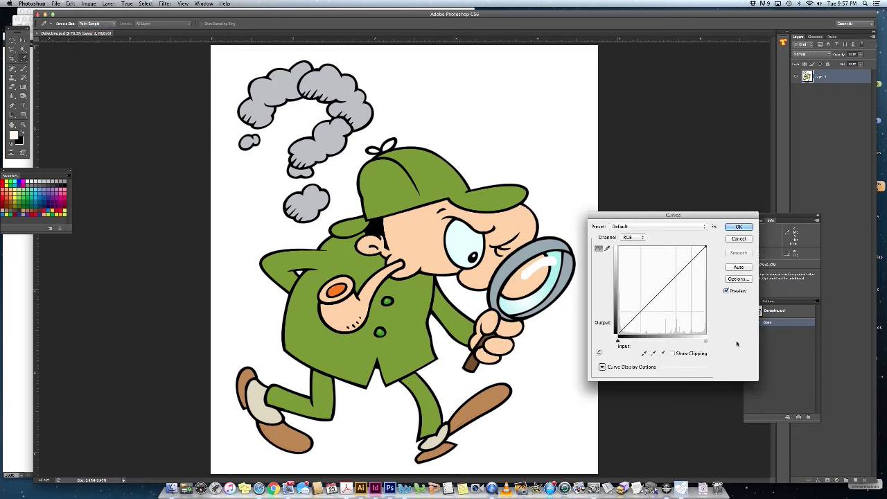
Step: Check the target shadow and highlight colors of the Curves eyedroppers, keeping pure white as the highlight target
click(644, 354)
double_click(644, 353)
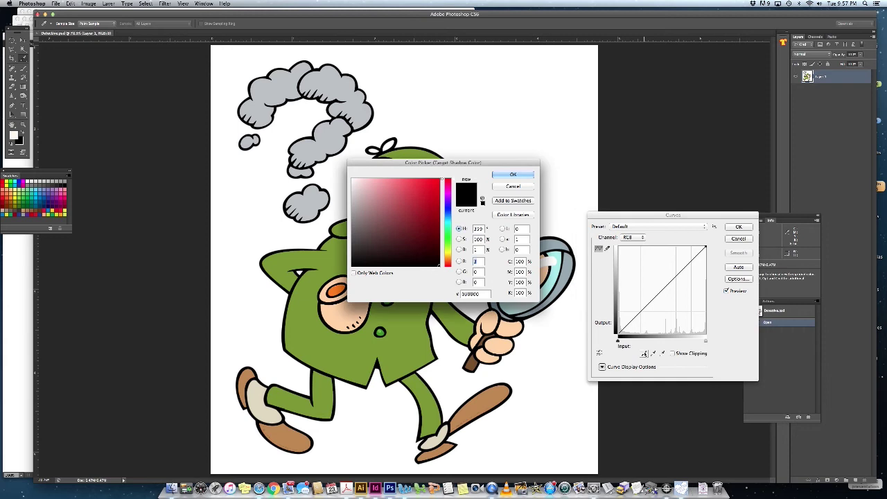
click(513, 187)
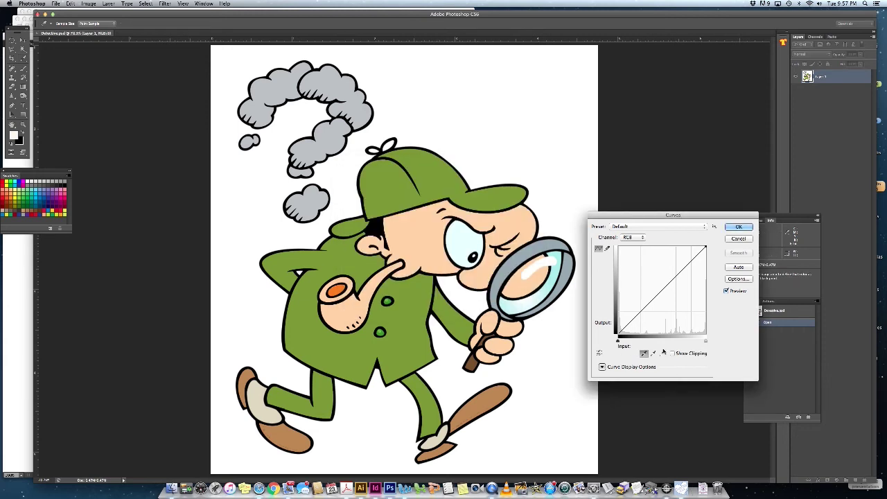
double_click(662, 354)
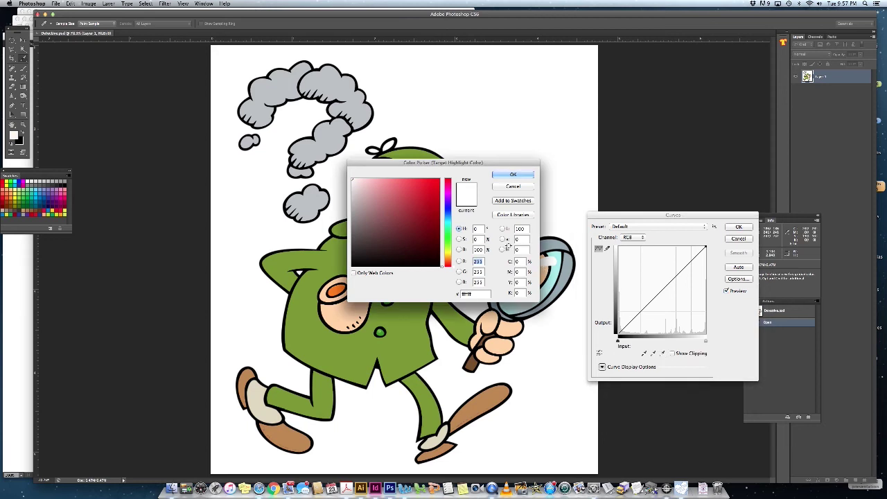
click(514, 174)
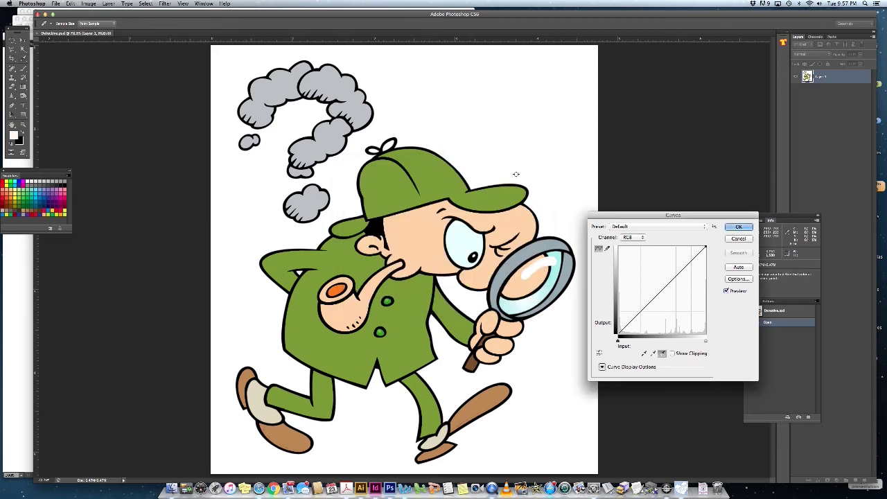
Step: Set the white point to the hat's green in Curves so the fill colors drop out, and apply the adjustment
click(662, 353)
click(662, 354)
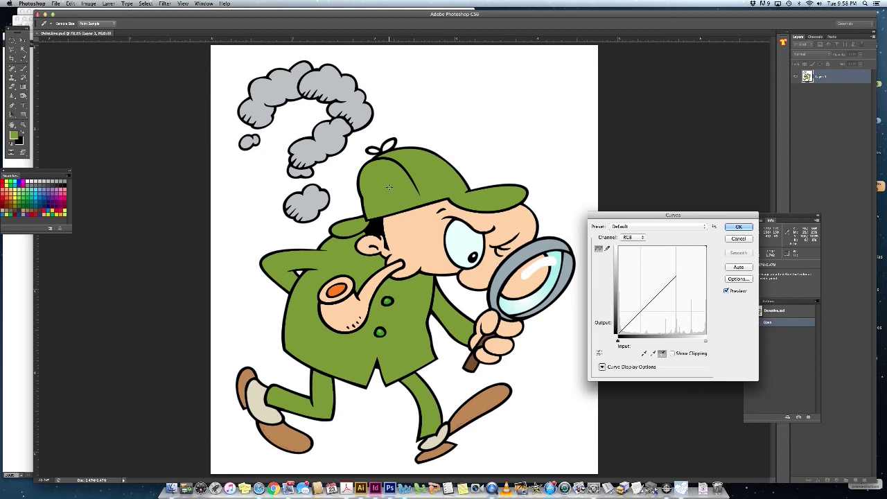
click(389, 187)
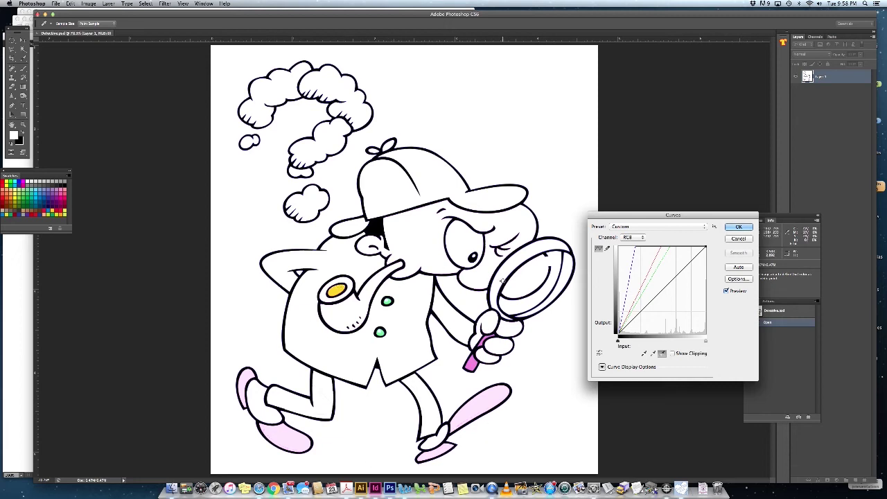
click(644, 353)
click(739, 228)
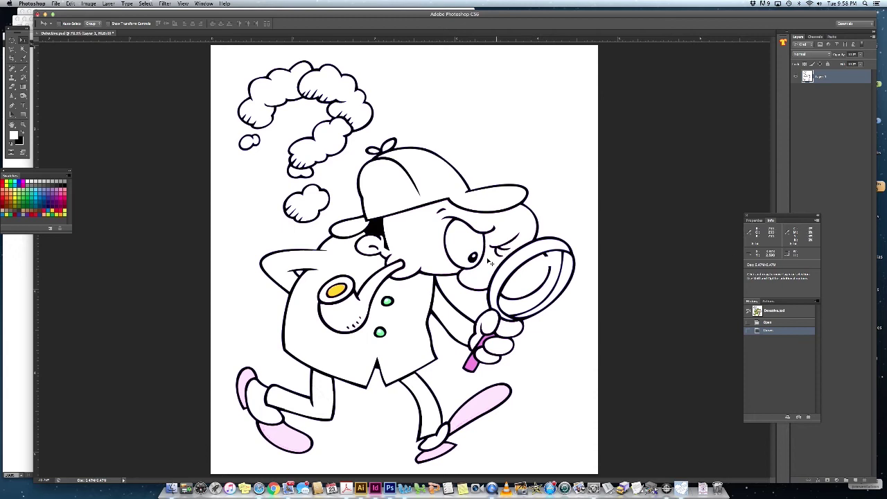
Step: Open the Gaussian Blur filter with the outlines around the detective's hat and eye in close view
click(415, 216)
click(415, 216)
click(415, 214)
click(416, 208)
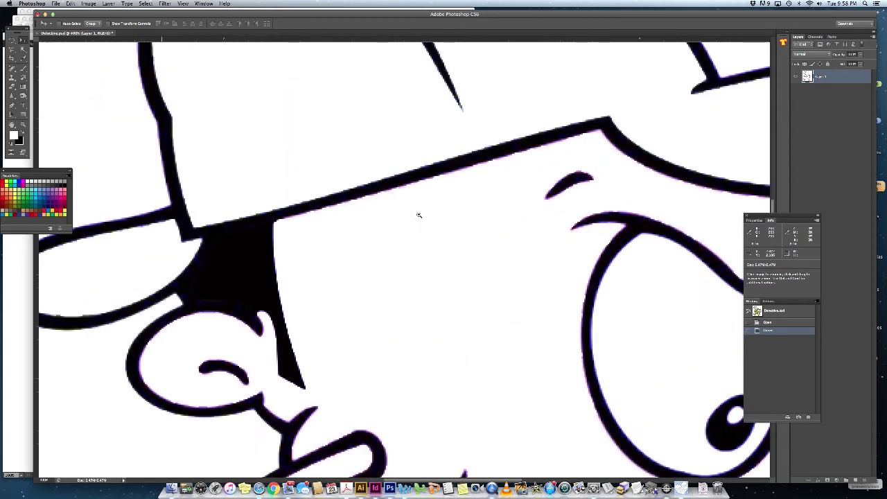
click(423, 208)
alt+click(424, 210)
click(166, 4)
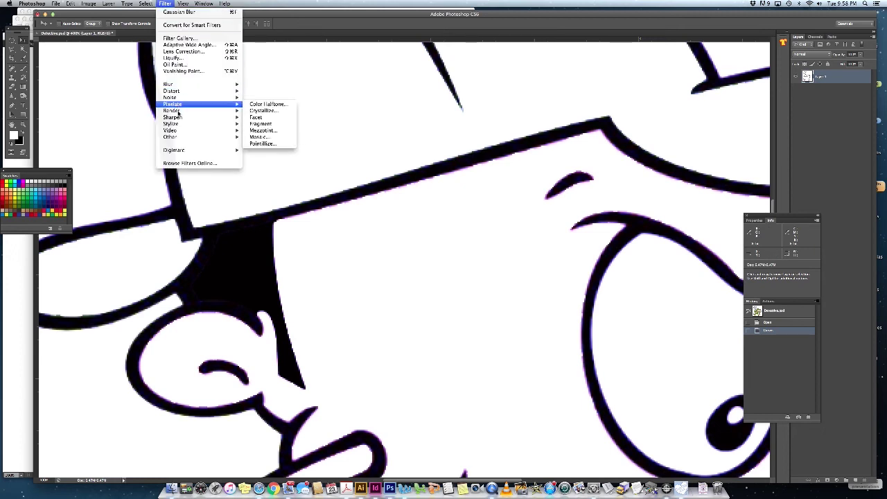
mouse_move(176, 85)
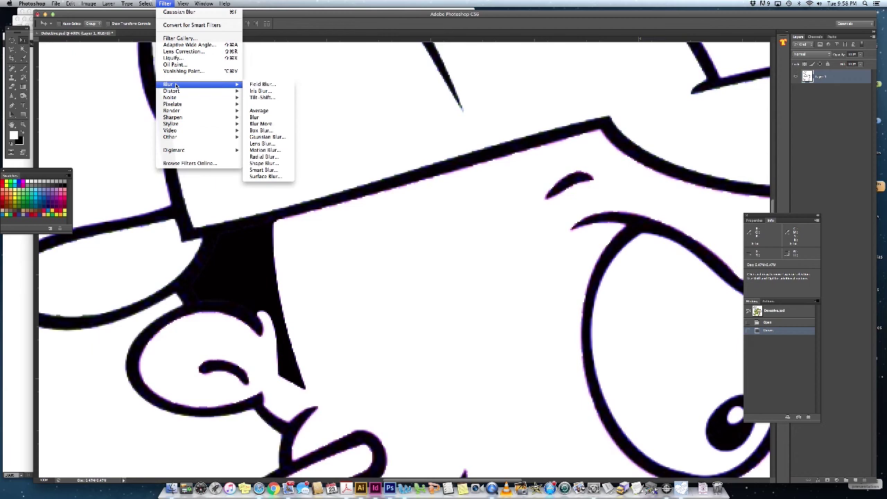
click(268, 137)
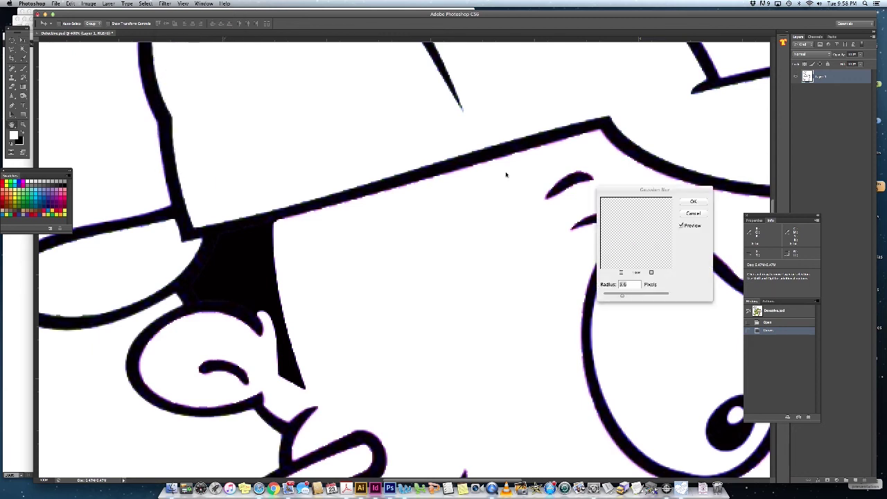
Step: Compare stronger and weaker blur radii and apply a slight Gaussian Blur that softens the jagged outlines
drag(622, 295, 608, 296)
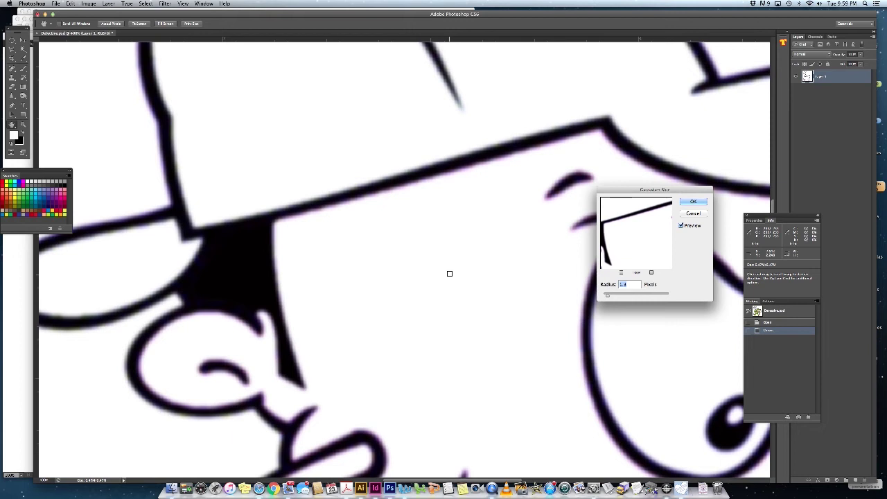
click(608, 296)
drag(608, 296, 623, 296)
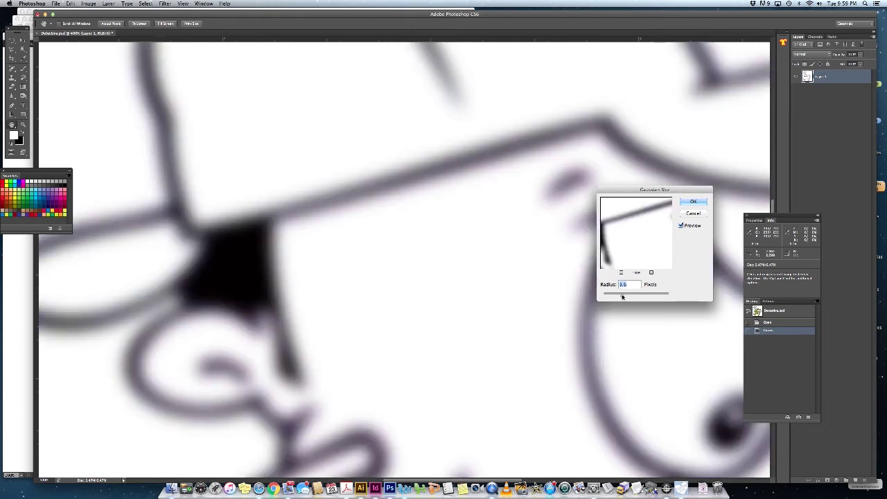
mouse_move(621, 296)
mouse_down()
mouse_move(595, 298)
mouse_move(605, 297)
mouse_up()
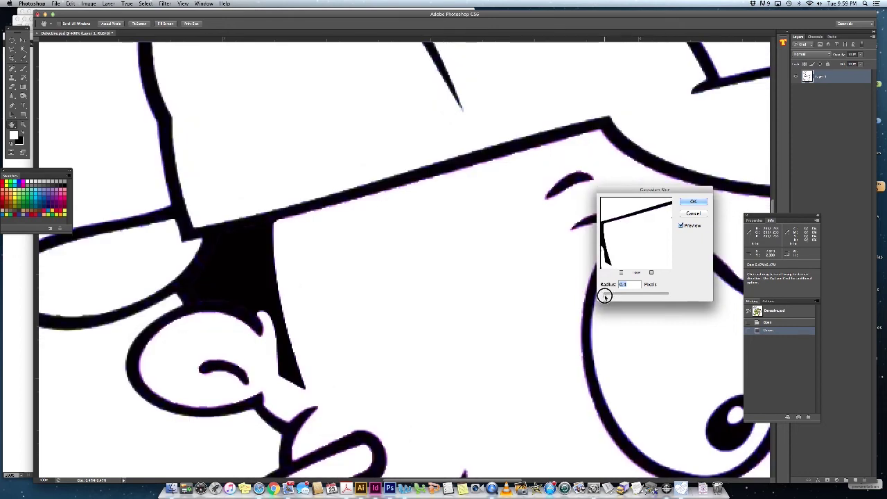
drag(606, 297, 609, 297)
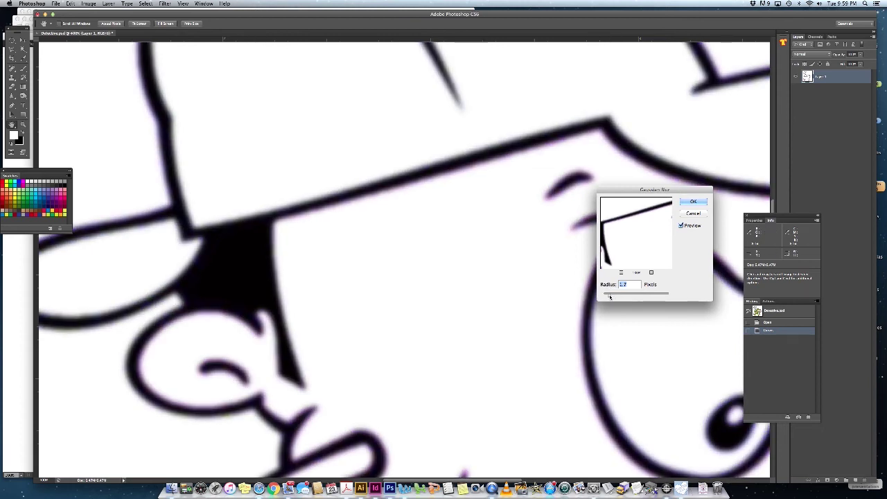
click(693, 201)
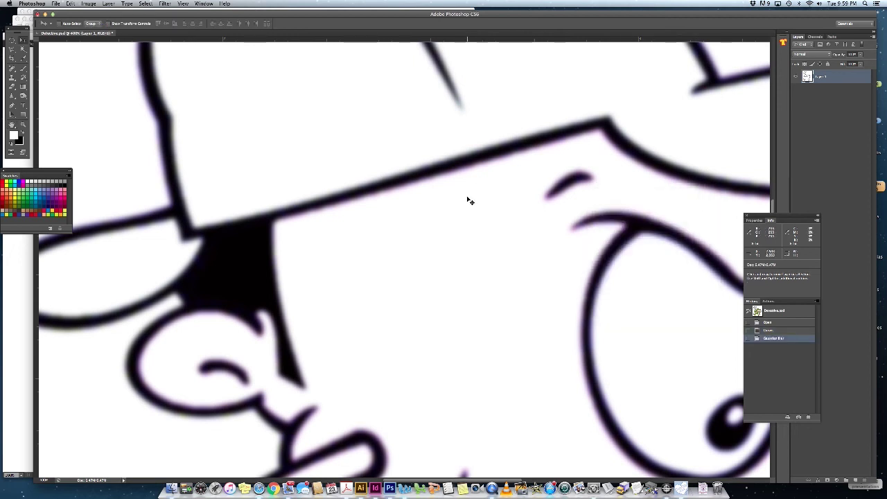
Step: Apply a Threshold adjustment at a level of about 195 to turn the blurred drawing into solid black line art
click(90, 4)
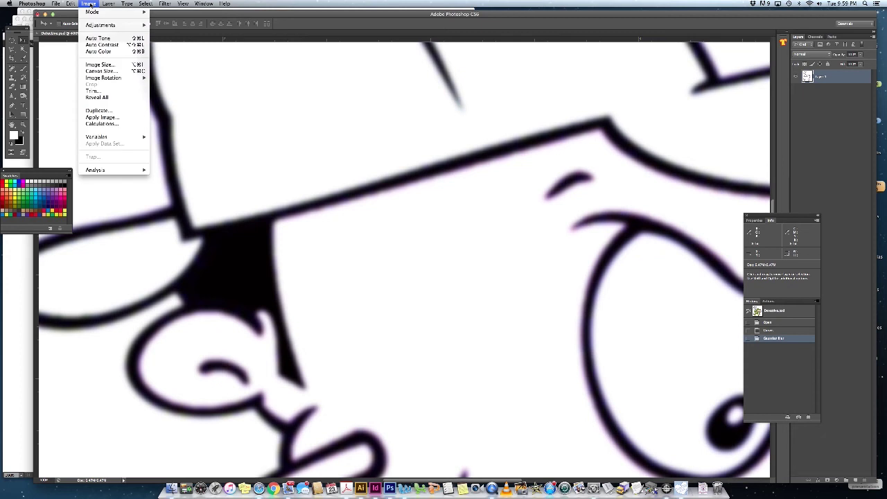
mouse_move(104, 25)
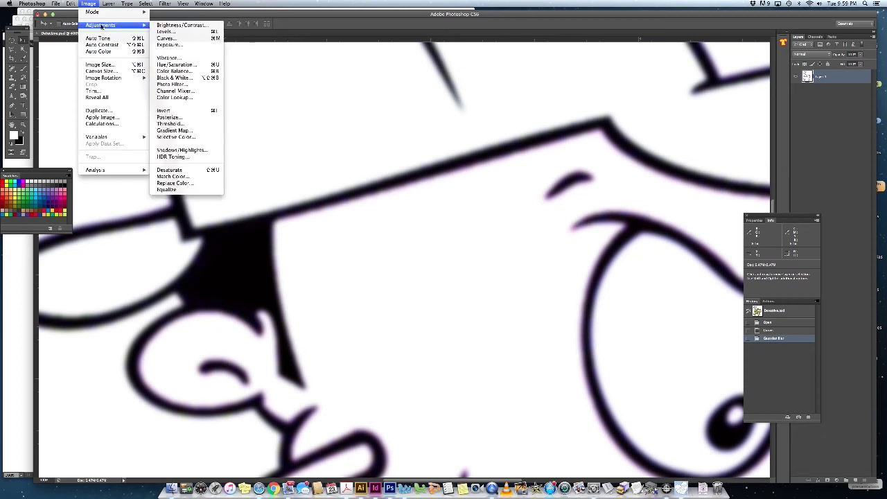
click(194, 125)
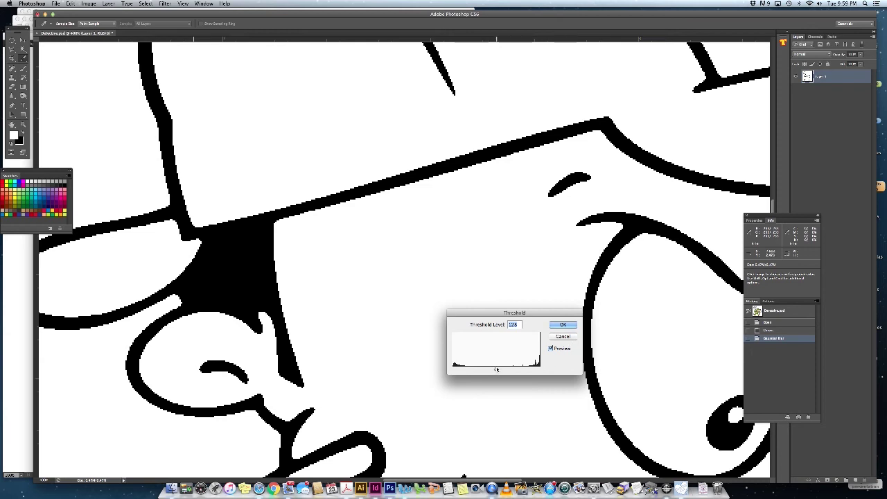
drag(497, 370, 504, 367)
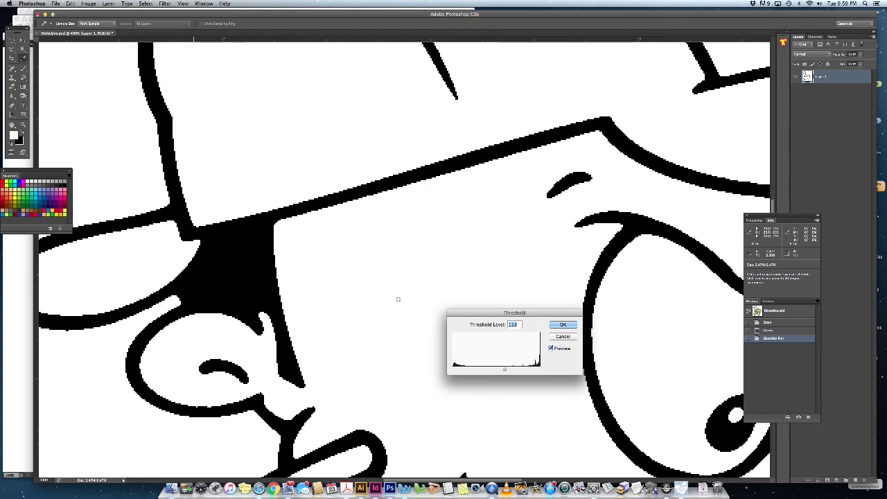
key(super+0)
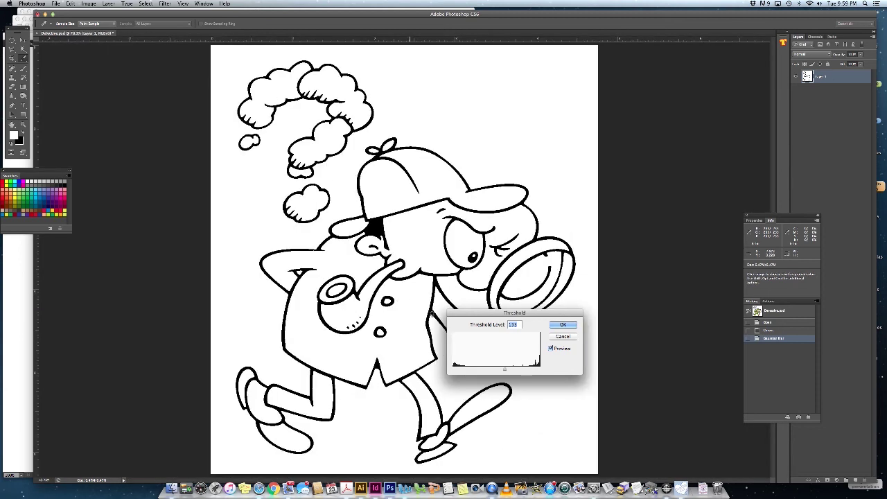
mouse_move(506, 371)
mouse_down()
mouse_move(532, 368)
mouse_move(470, 369)
mouse_move(518, 368)
mouse_up()
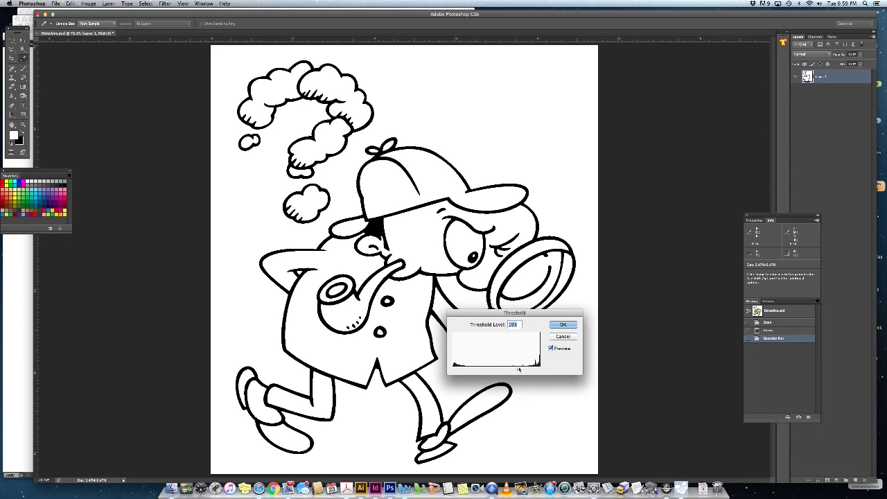
click(564, 325)
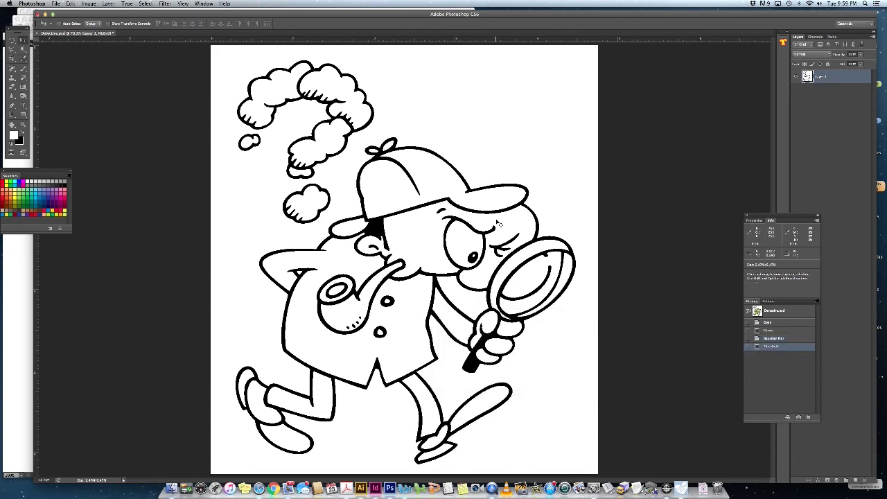
Step: Convert the detective line art from RGB Color to Grayscale mode
click(90, 4)
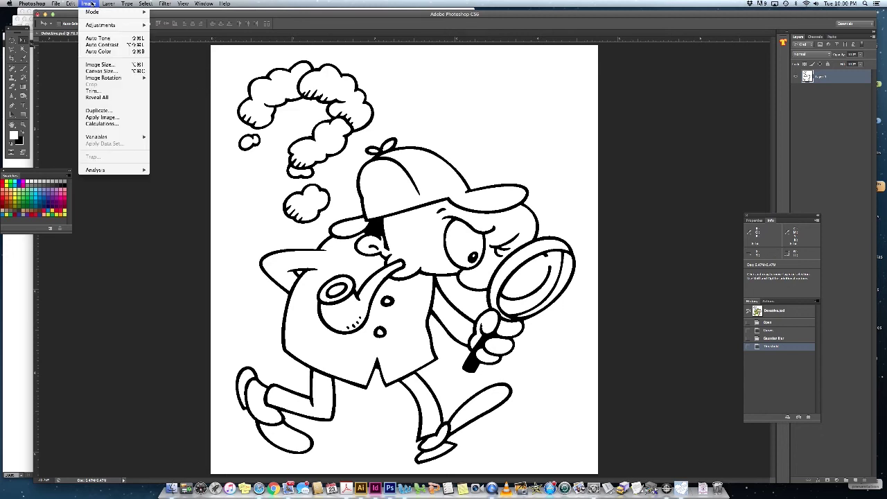
mouse_move(125, 12)
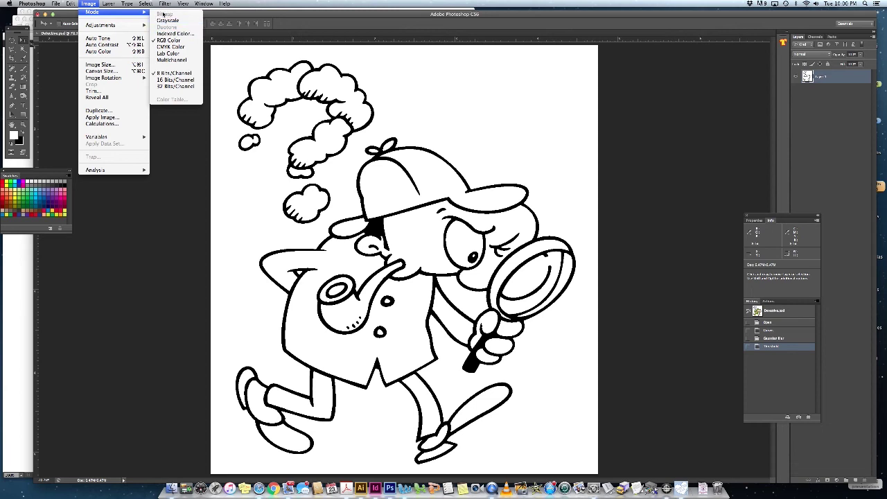
click(168, 20)
click(412, 158)
click(494, 171)
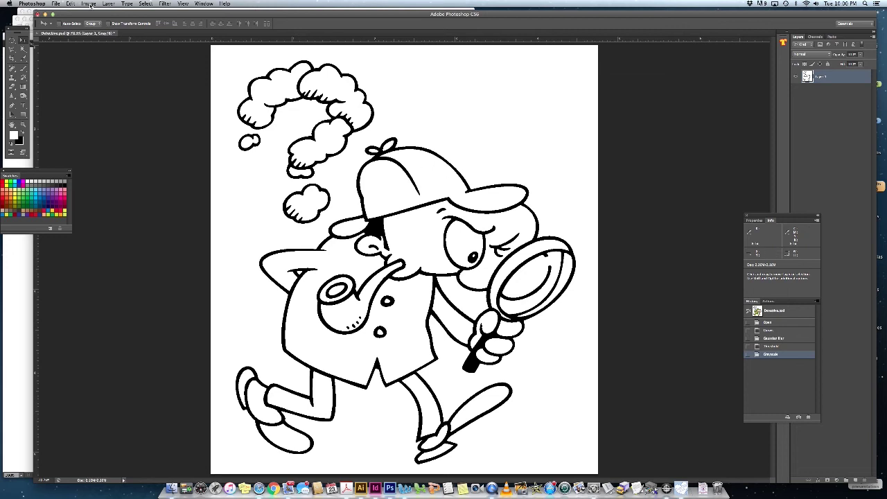
Step: Convert the grayscale image to Bitmap mode at 300 pixels/inch output using the 50% Threshold method
click(89, 3)
mouse_move(89, 12)
click(167, 14)
click(496, 155)
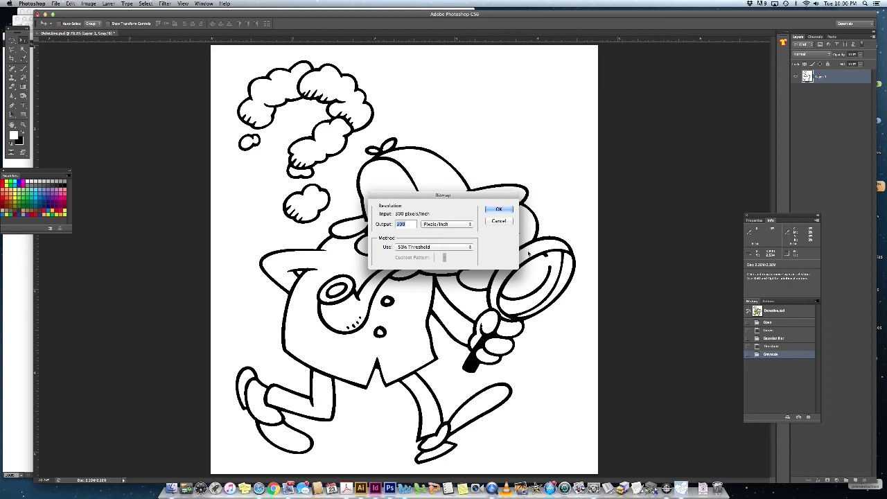
click(503, 209)
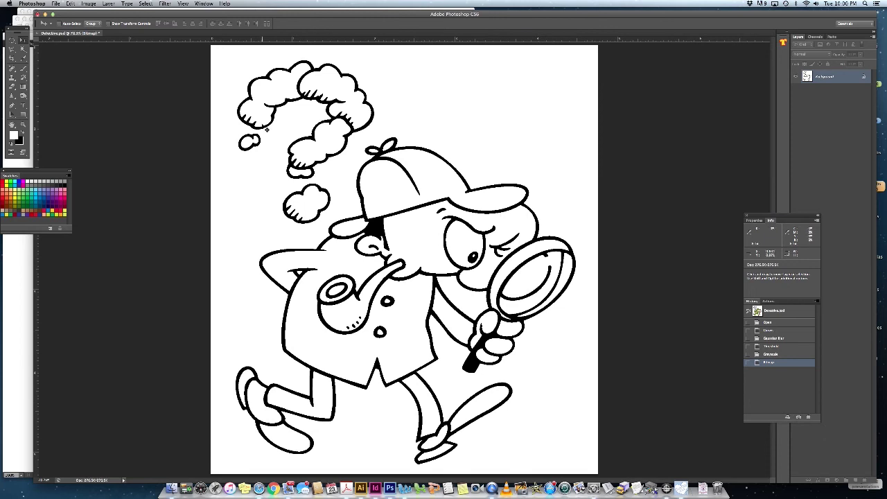
Step: Save the detective bitmap as a separate Photoshop file, adding a suffix to the Detective file name
click(55, 4)
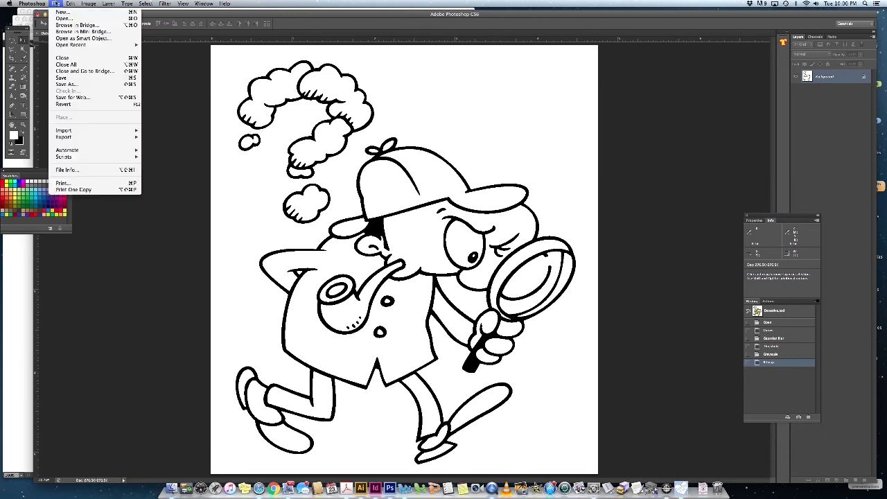
click(70, 84)
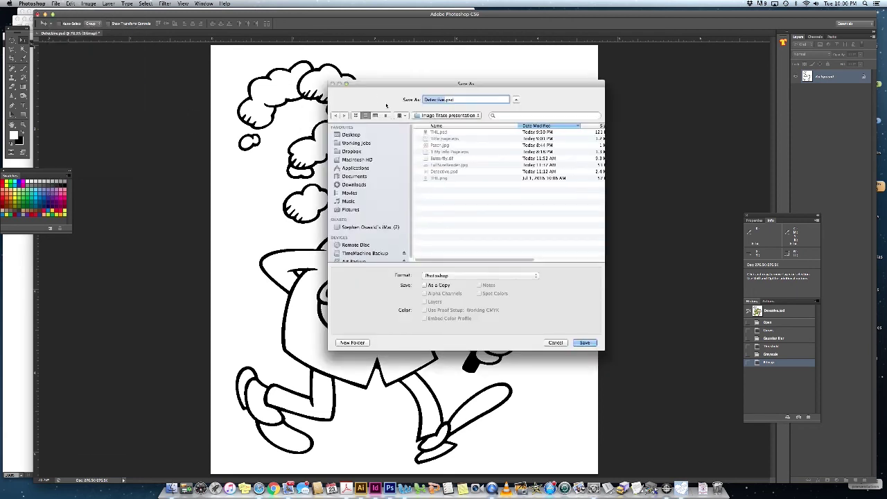
click(441, 100)
text(B)
click(585, 344)
click(585, 343)
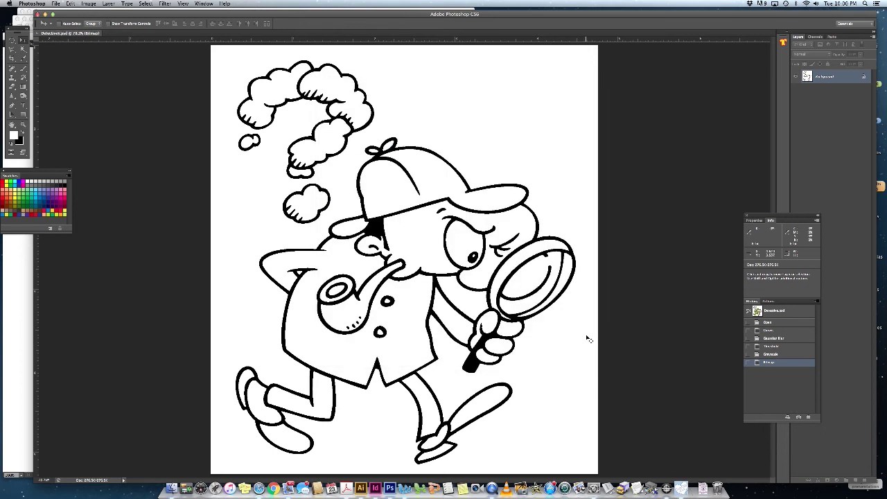
Step: Switch to Illustrator and create a new Letter-size document in inches
key(super+Tab)
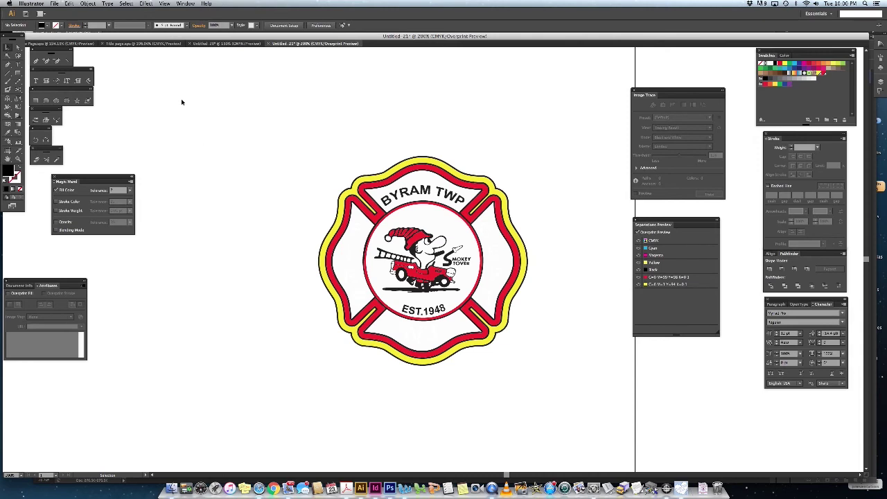
click(54, 4)
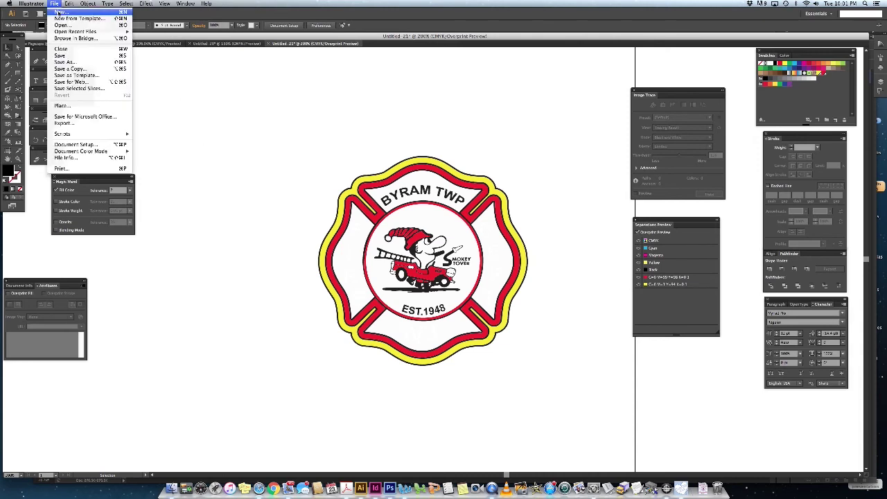
click(59, 13)
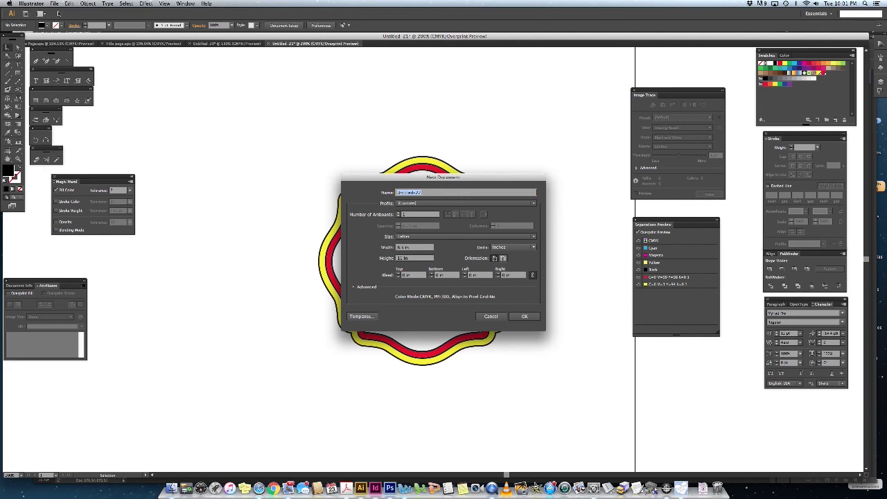
click(525, 316)
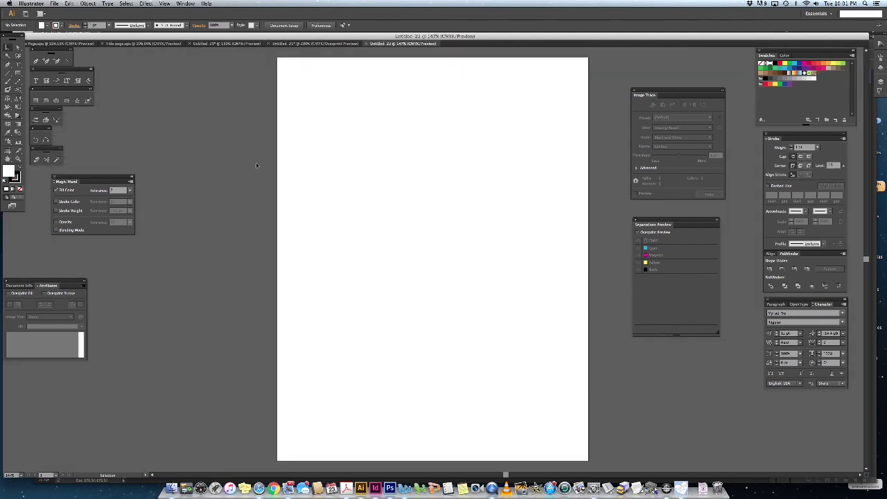
Step: Place the saved bitmap version of the detective in the new document and run Image Trace on it with default settings
click(54, 3)
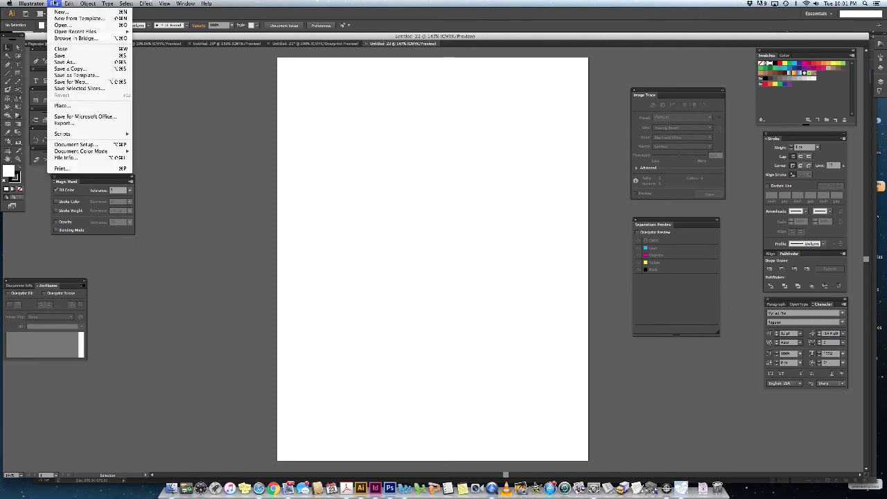
click(62, 105)
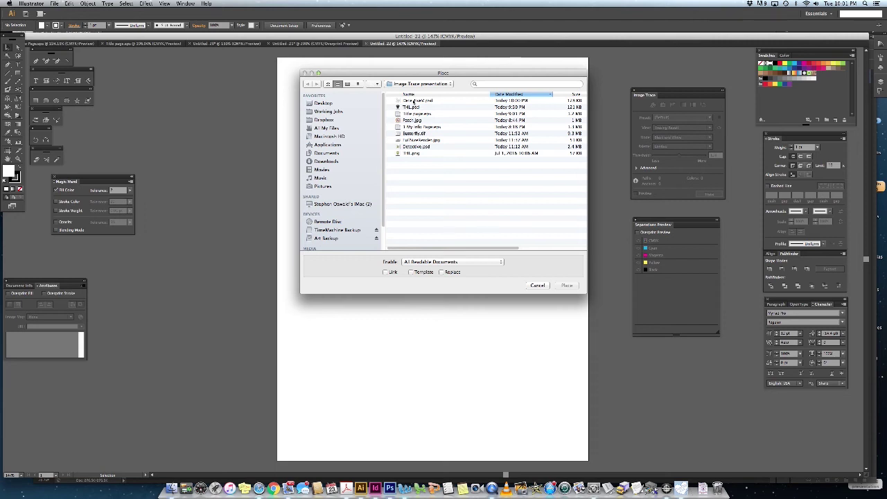
double_click(414, 102)
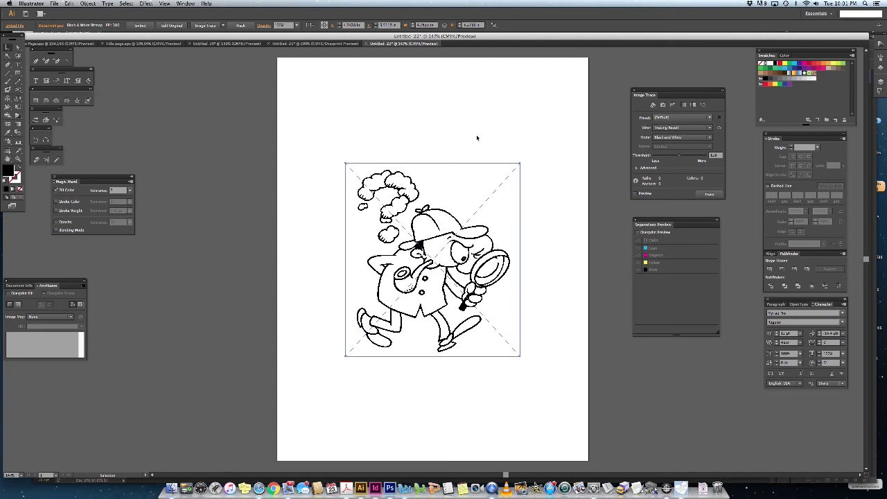
click(206, 27)
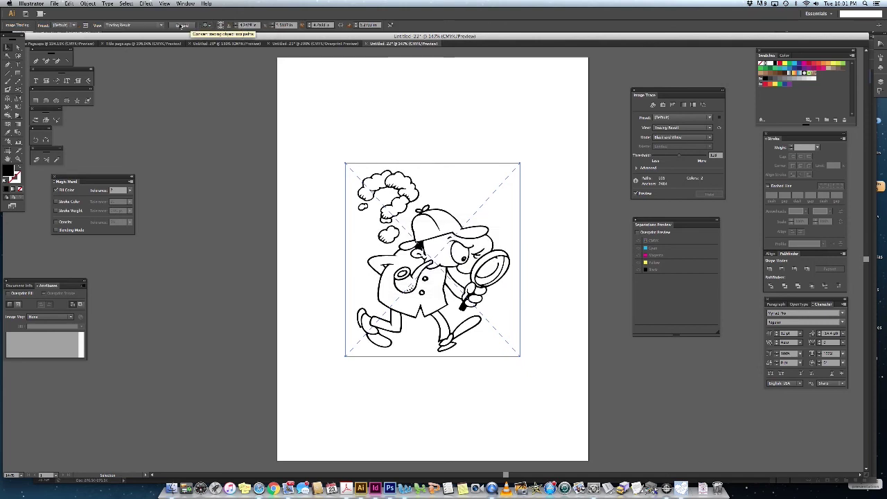
Step: Expand the detective tracing into paths and ungroup it, singling out the white background shape
click(181, 26)
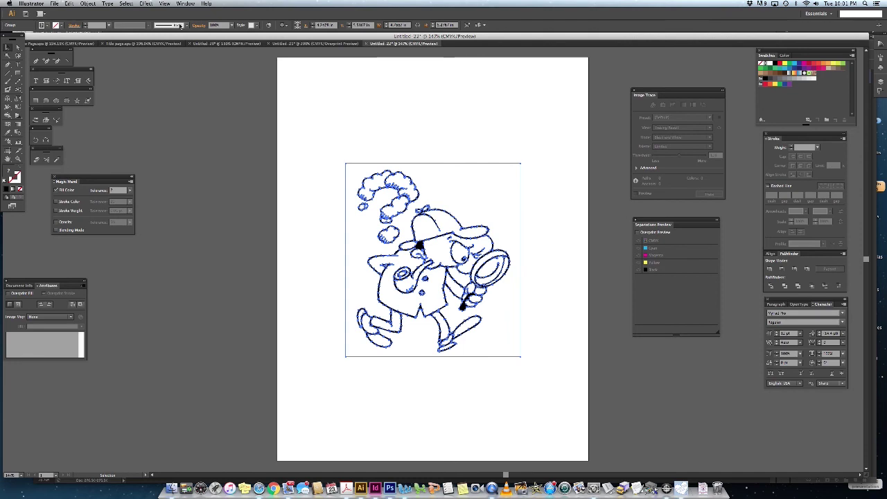
click(89, 3)
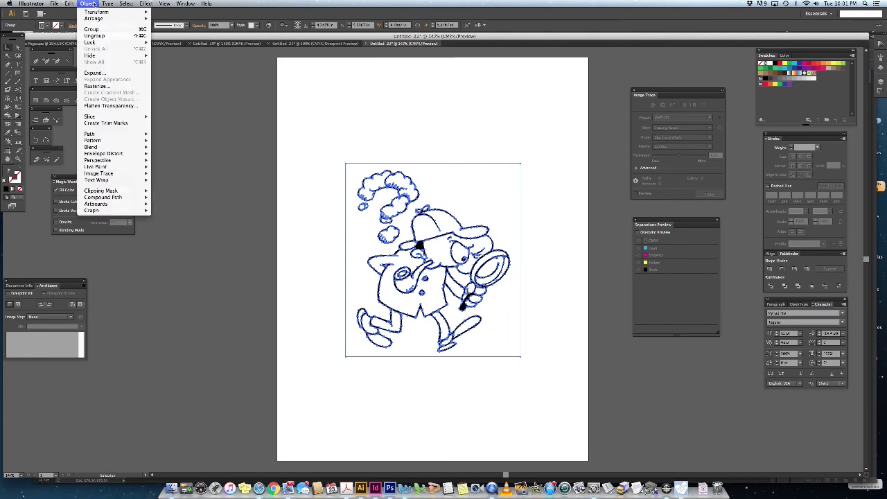
click(95, 35)
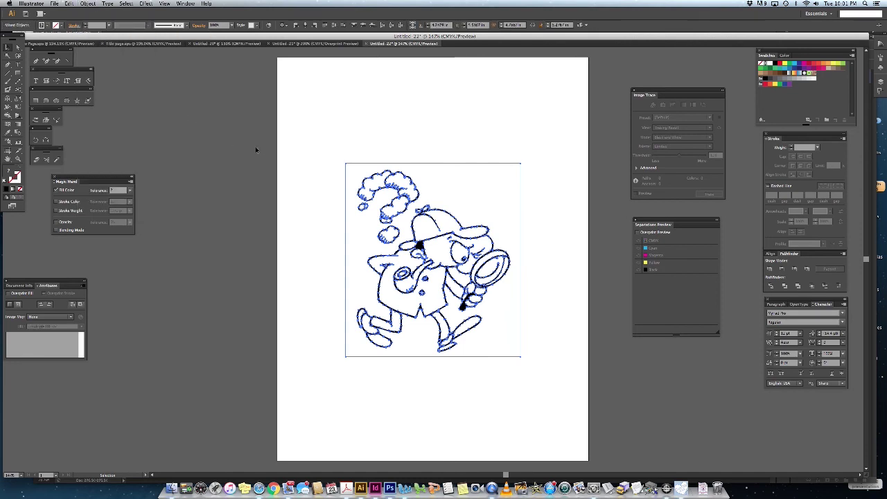
click(286, 161)
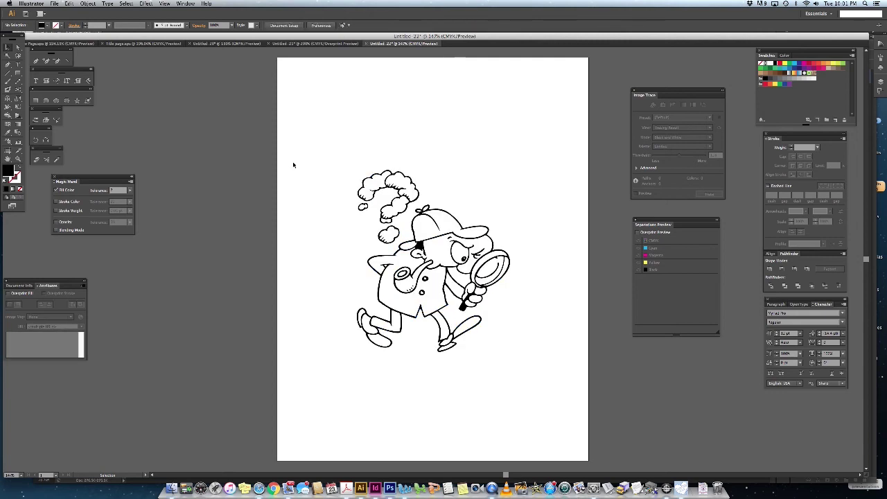
click(358, 169)
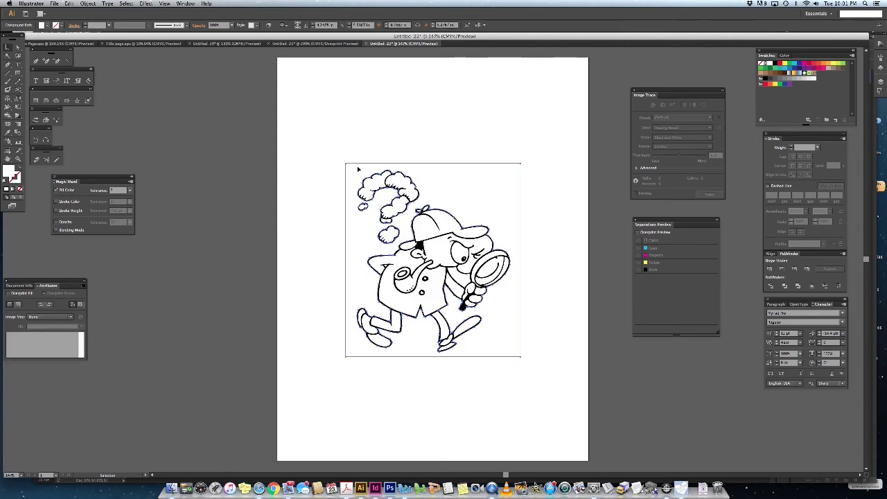
key(super+shift+a)
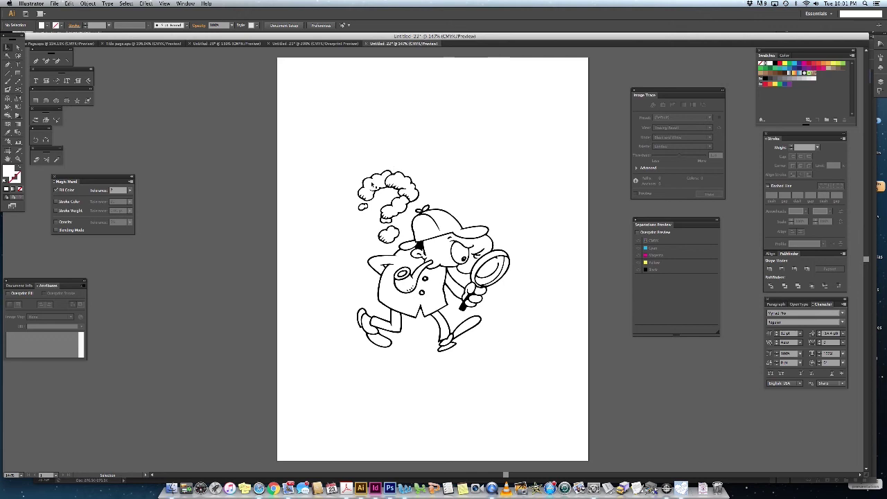
Step: Place the original color Detective.psd and move it off the artboard beside the line art as a color reference
click(54, 4)
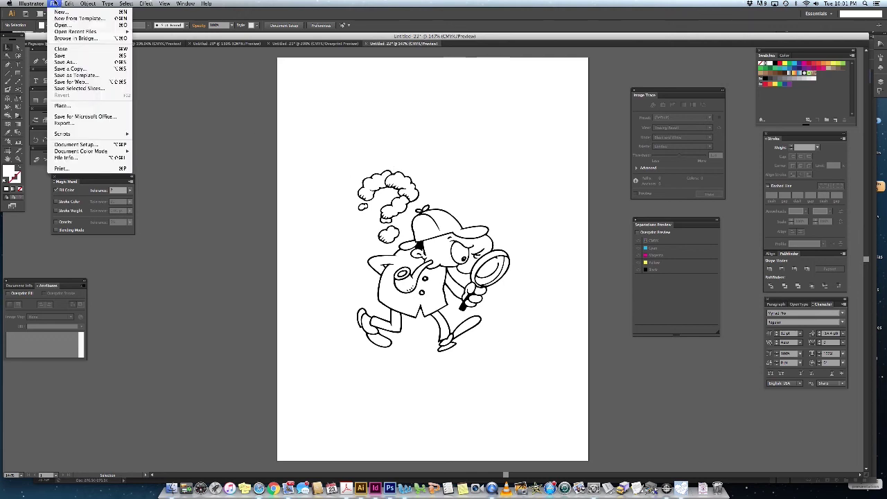
click(62, 105)
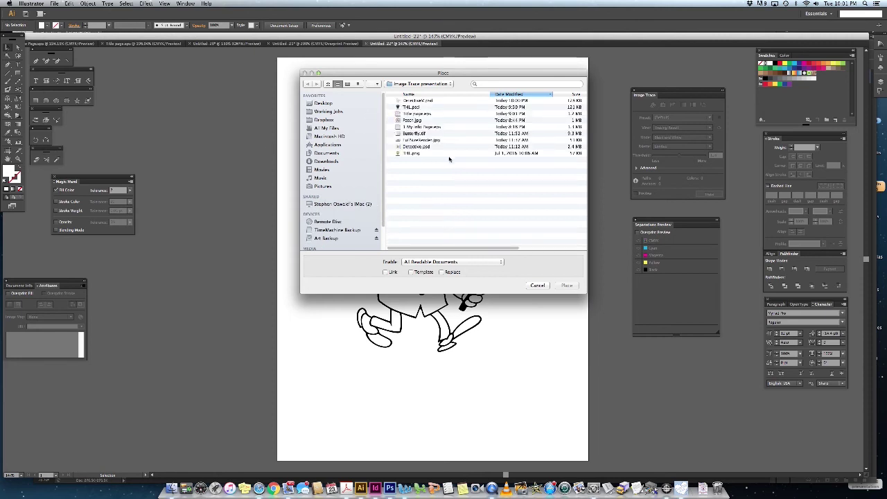
double_click(420, 146)
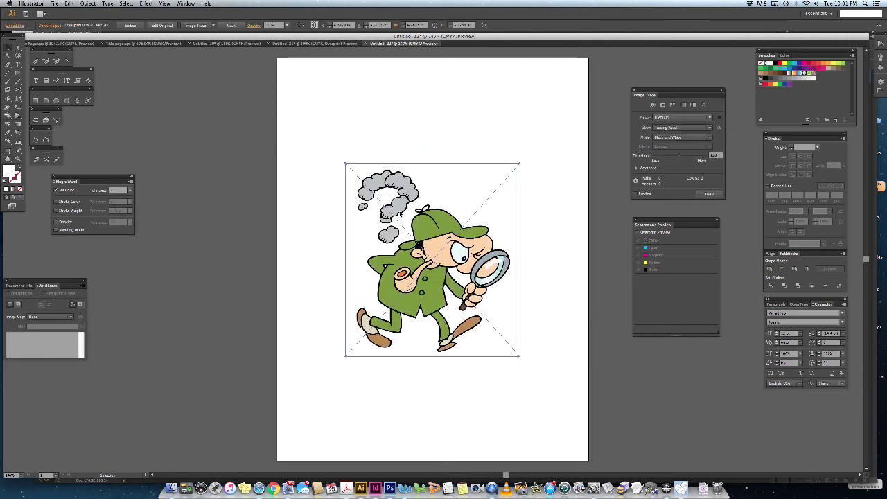
drag(446, 233, 191, 233)
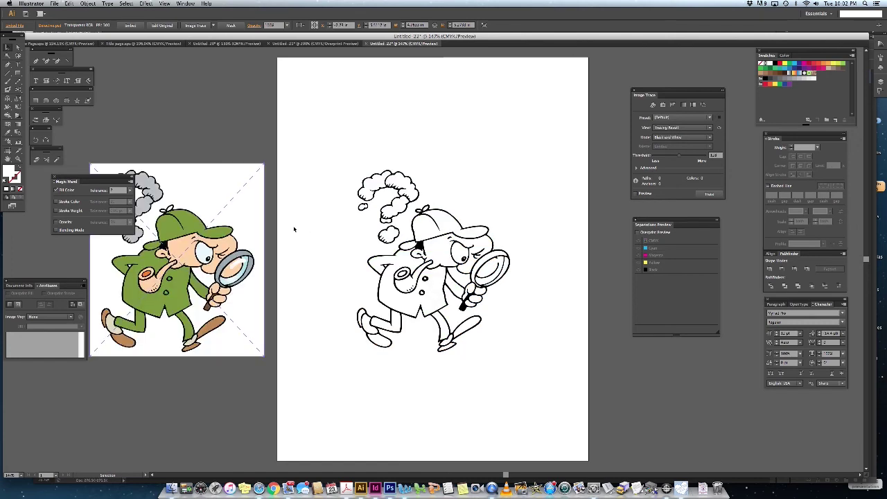
Step: Fill the detective's hat, coat, sleeve and trouser legs with a green swatch
click(426, 229)
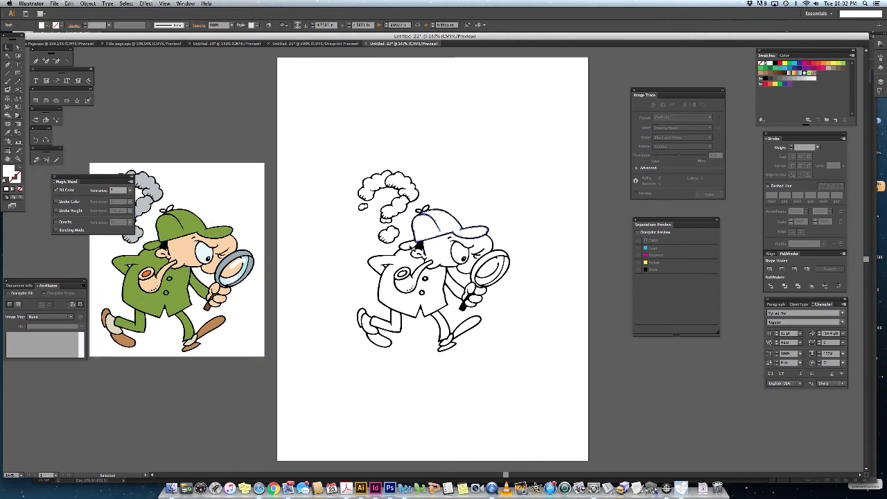
shift+click(414, 247)
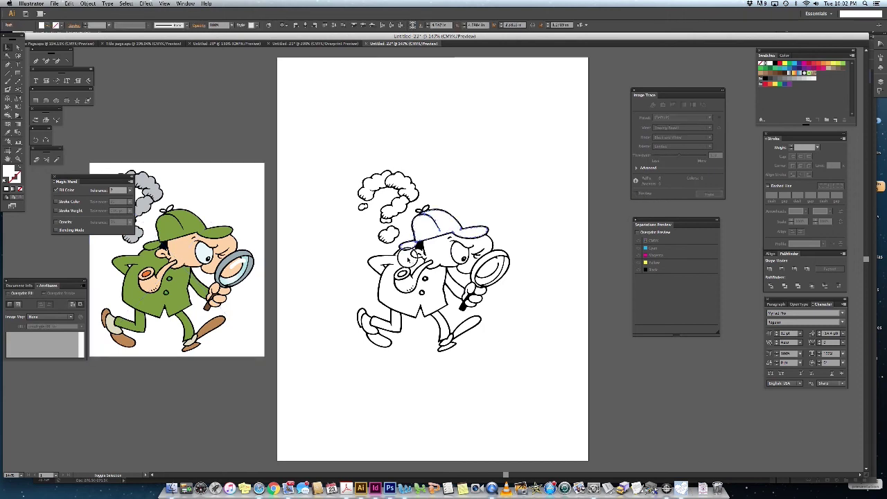
shift+click(454, 290)
shift+click(441, 319)
shift+click(396, 324)
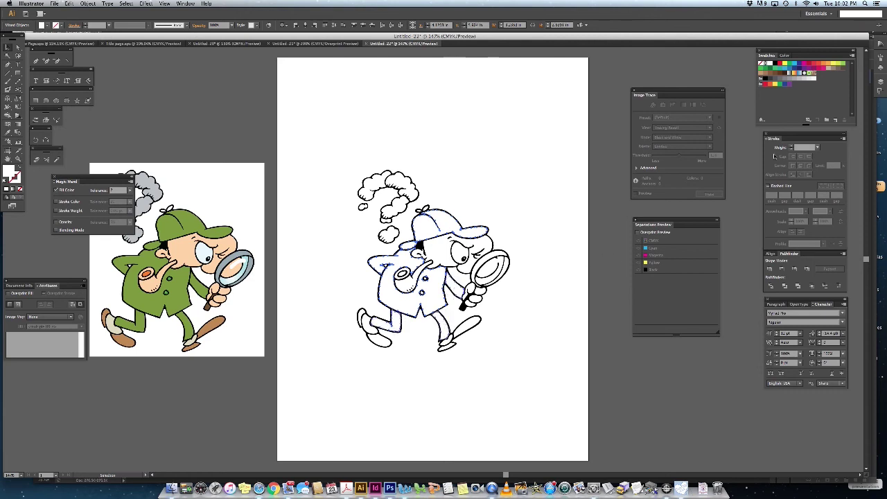
click(767, 70)
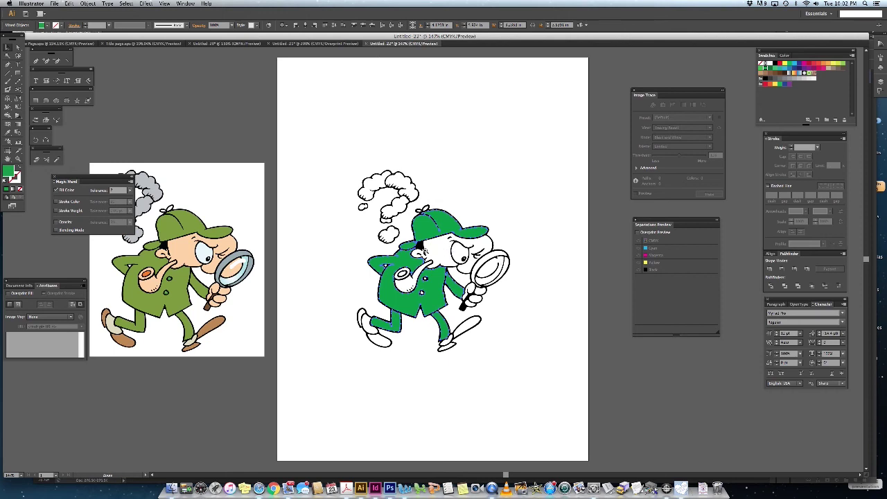
Step: Fill the detective's face, pipe and spats with an orange swatch
super+click(425, 251)
click(482, 211)
click(482, 211)
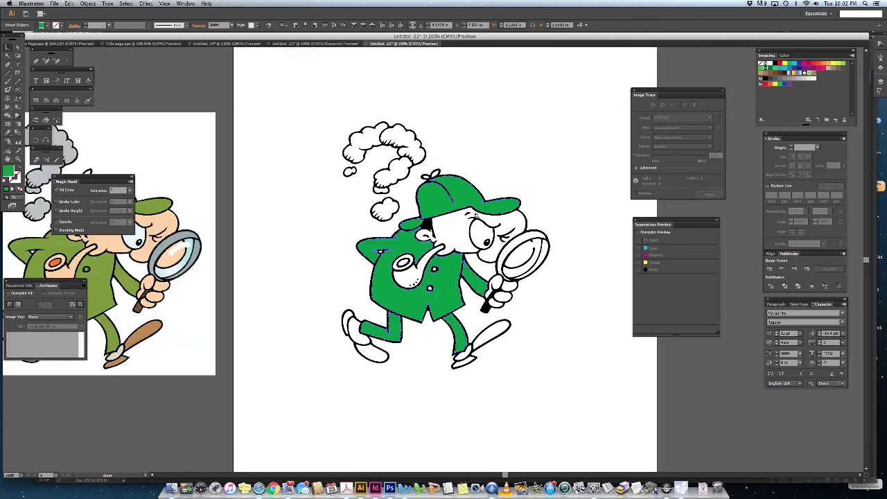
click(485, 211)
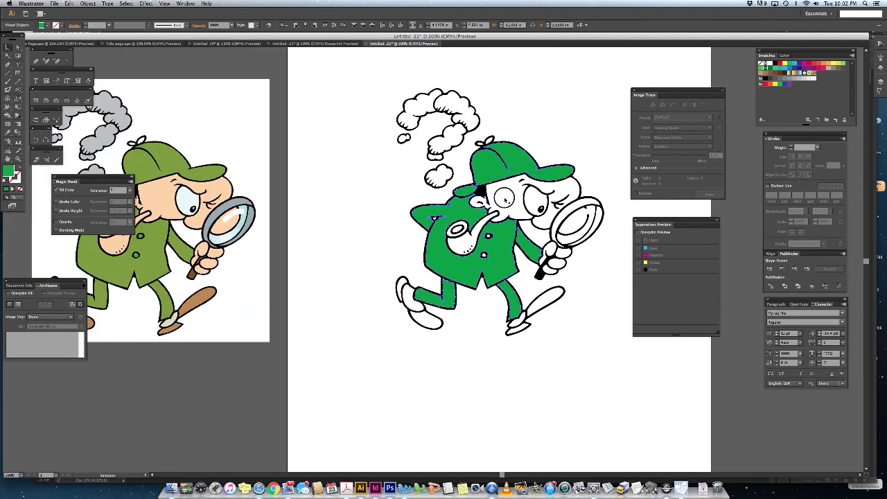
click(505, 198)
drag(506, 204, 558, 184)
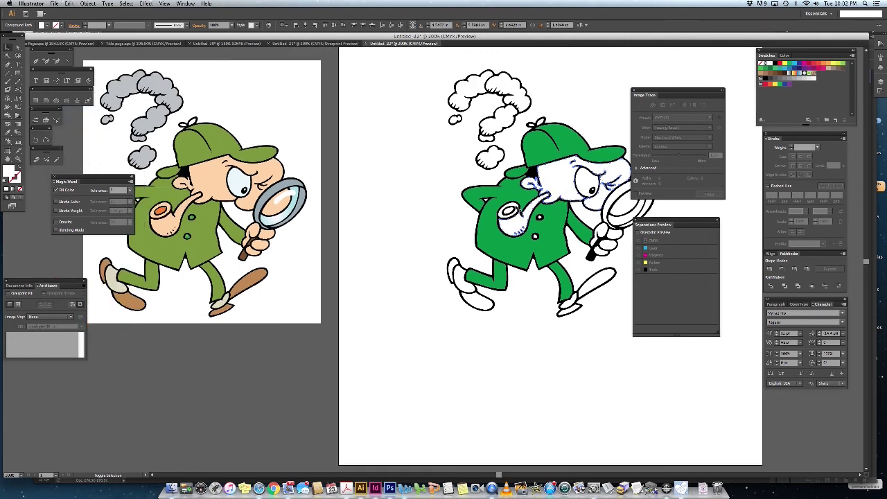
shift+click(518, 207)
shift+click(461, 276)
click(824, 65)
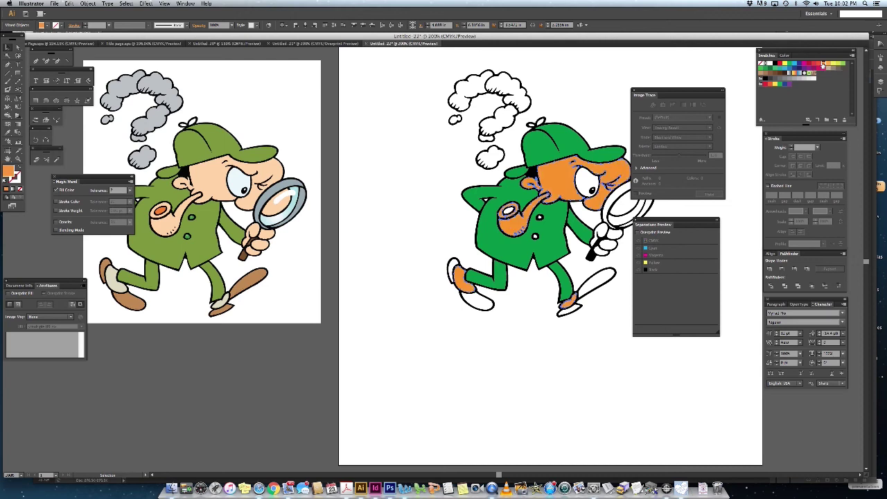
Step: Lighten the selected face, pipe and spats to a peach skin tone by reducing the fill's magenta and yellow
click(786, 56)
drag(800, 75, 791, 85)
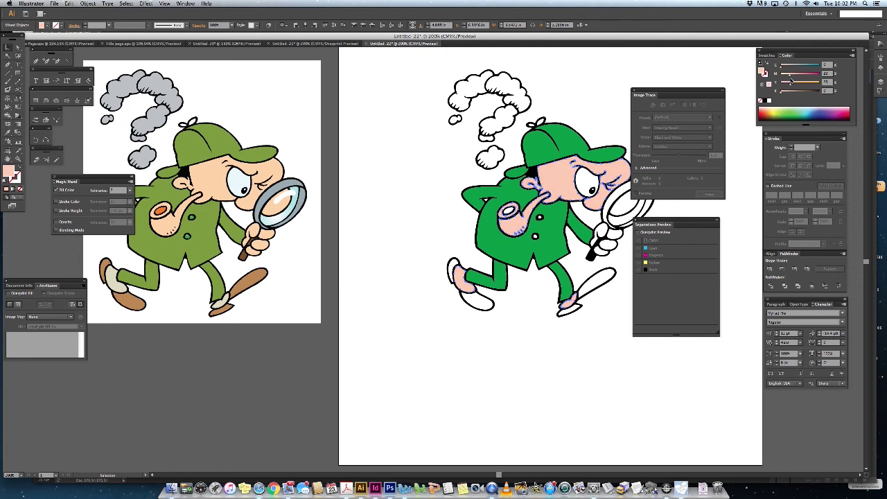
drag(790, 76, 793, 84)
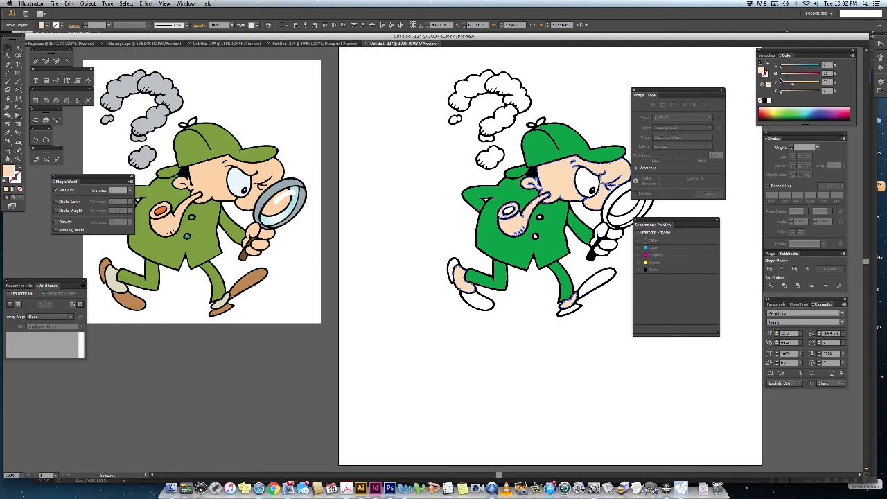
Step: Switch to Photoshop, close the detective bitmap and open Butterfly.tif
drag(522, 198, 454, 228)
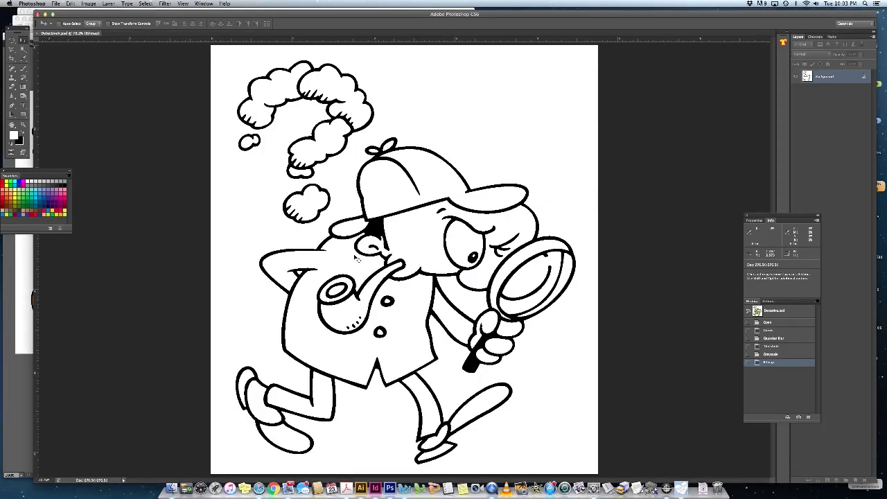
key(super+w)
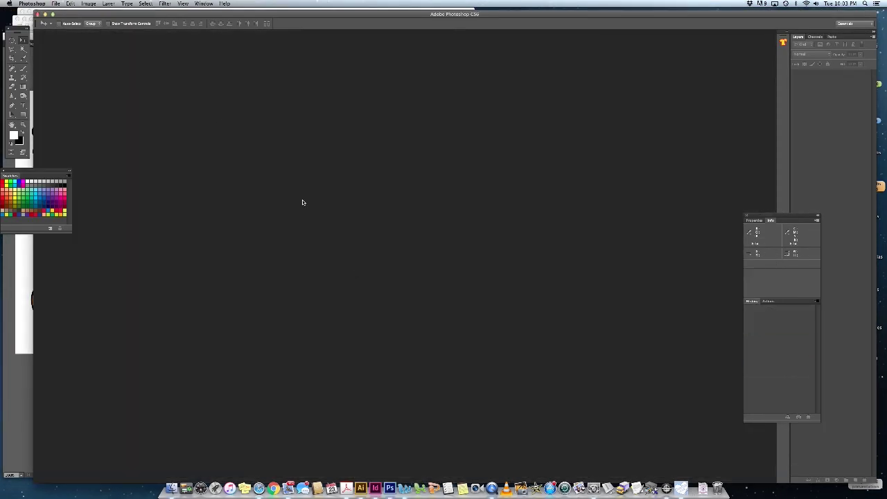
click(56, 4)
click(63, 18)
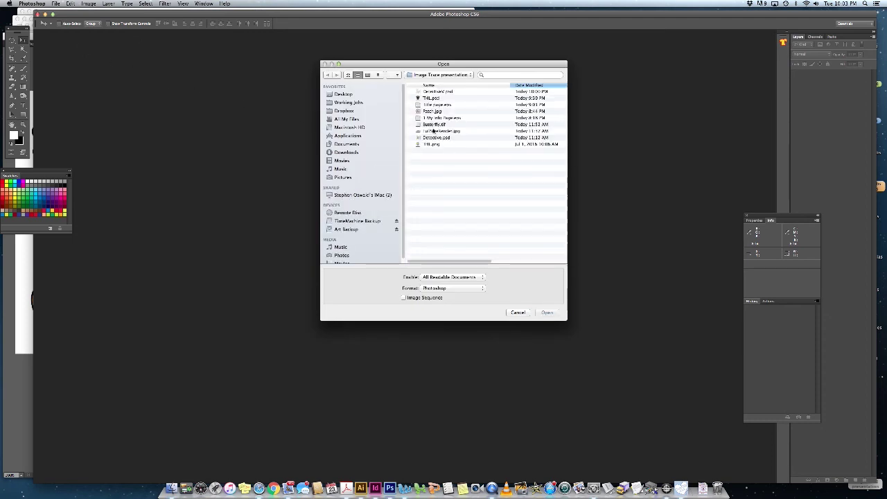
click(433, 125)
key(Return)
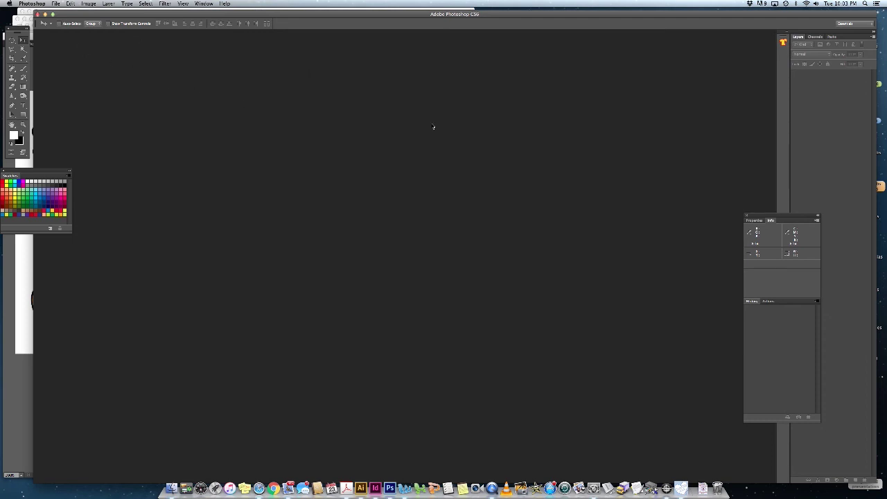
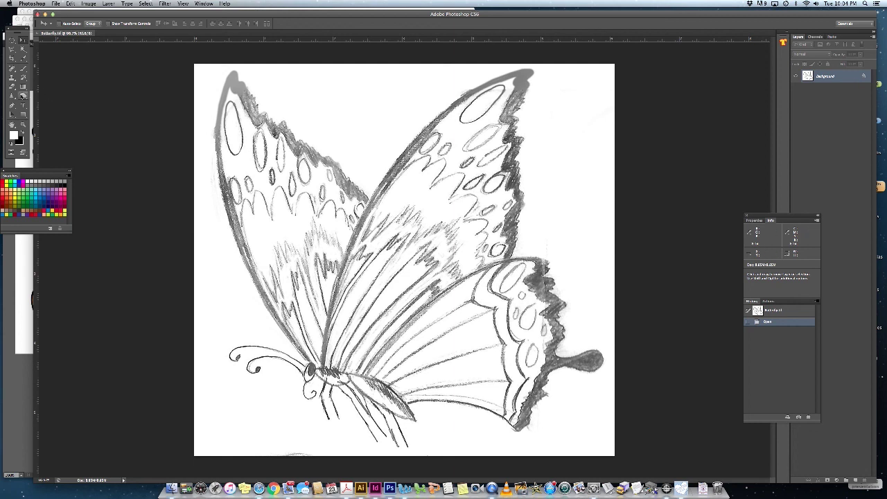
Step: Darken the pencil lines across the butterfly's wings, spots, jagged edges and body with the Burn tool
click(24, 95)
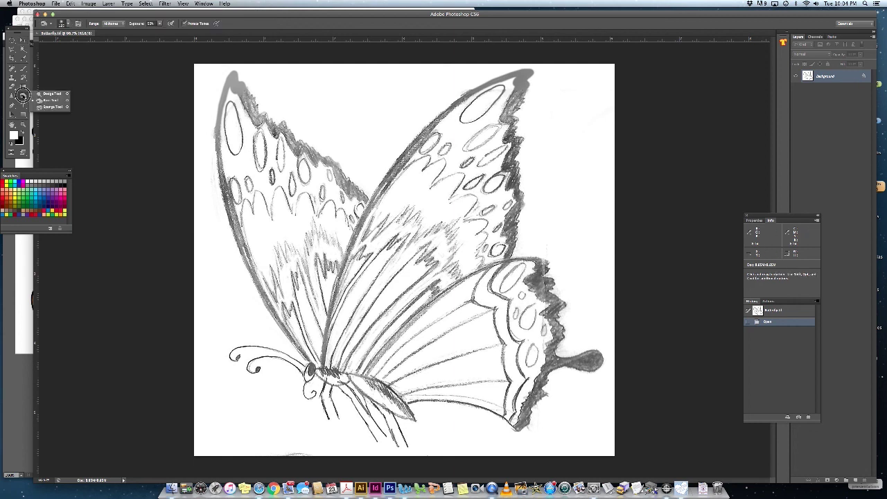
click(50, 101)
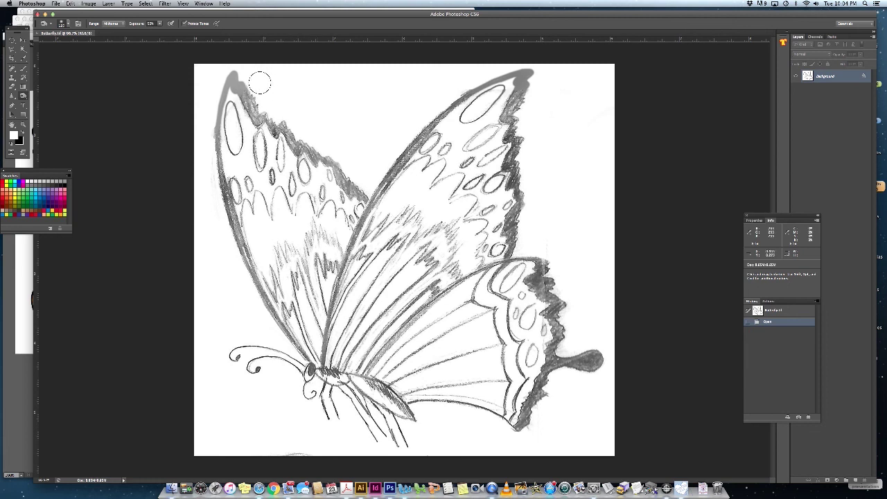
mouse_move(226, 78)
mouse_down()
mouse_move(217, 104)
mouse_move(272, 115)
mouse_move(298, 148)
mouse_move(332, 157)
mouse_move(337, 180)
mouse_move(360, 201)
mouse_up()
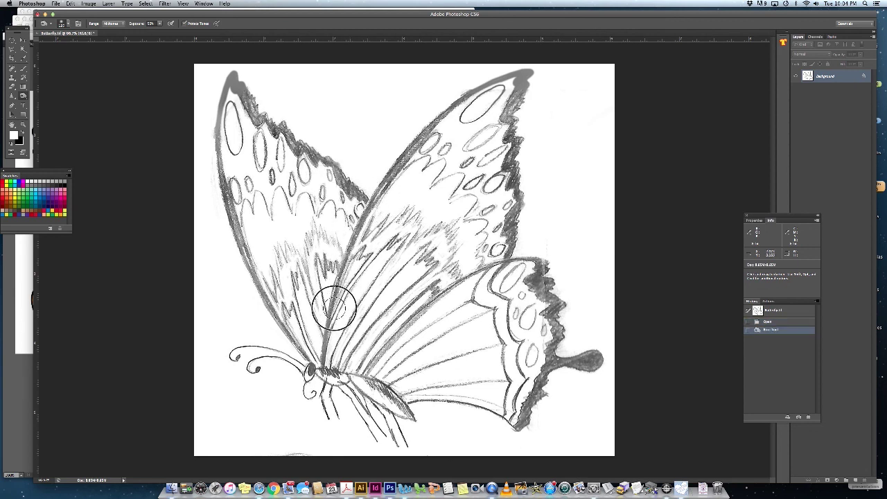
mouse_move(230, 213)
mouse_down()
mouse_move(221, 108)
mouse_move(231, 81)
mouse_up()
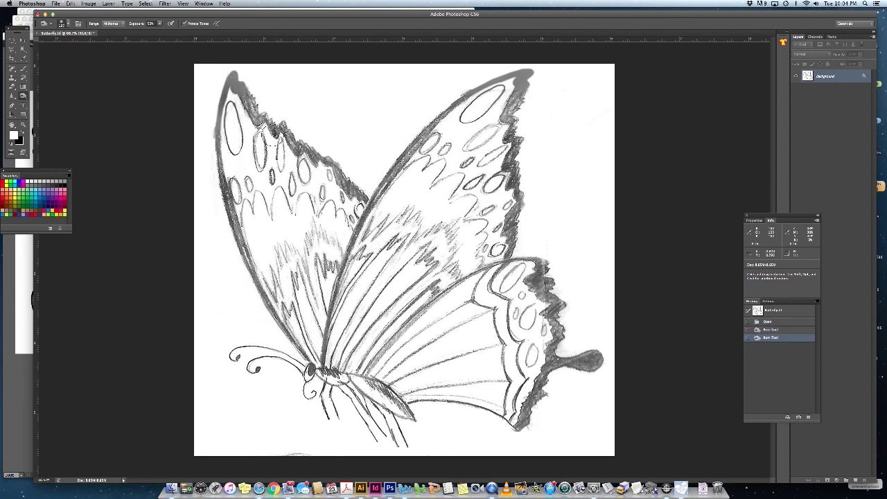
mouse_move(282, 198)
mouse_down()
mouse_move(351, 206)
mouse_move(348, 217)
mouse_move(243, 202)
mouse_up()
drag(323, 235, 332, 239)
mouse_move(421, 215)
mouse_down()
mouse_move(411, 230)
mouse_move(439, 267)
mouse_up()
mouse_move(544, 265)
mouse_down()
mouse_move(564, 348)
mouse_move(592, 357)
mouse_move(541, 386)
mouse_move(514, 418)
mouse_up()
drag(411, 402, 385, 391)
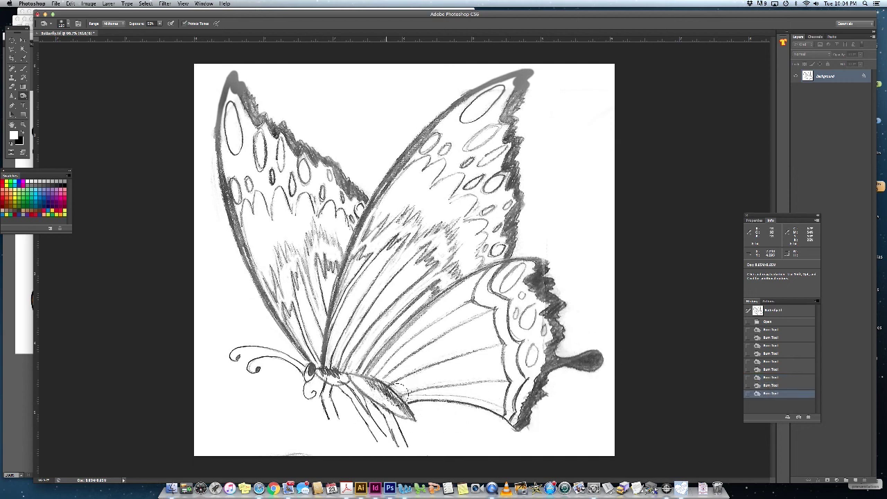
drag(403, 359, 388, 374)
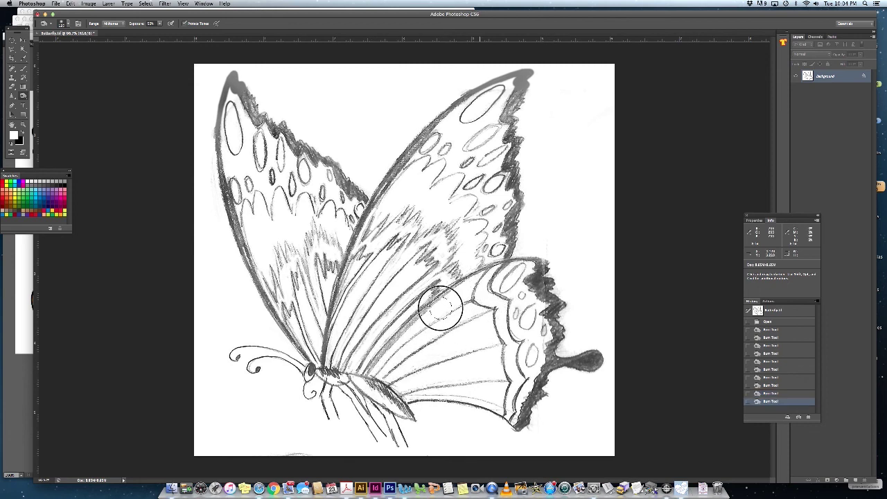
mouse_move(441, 310)
mouse_down()
mouse_move(395, 349)
mouse_move(378, 366)
mouse_up()
drag(454, 260, 364, 366)
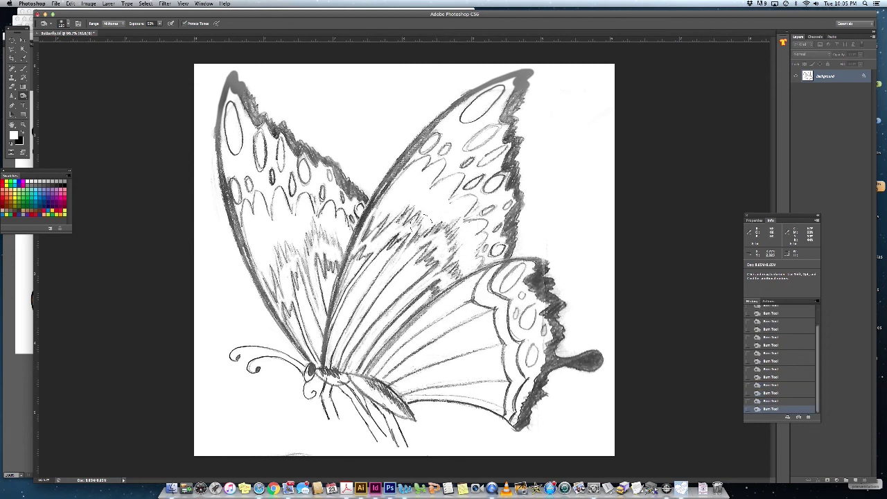
drag(509, 95, 522, 88)
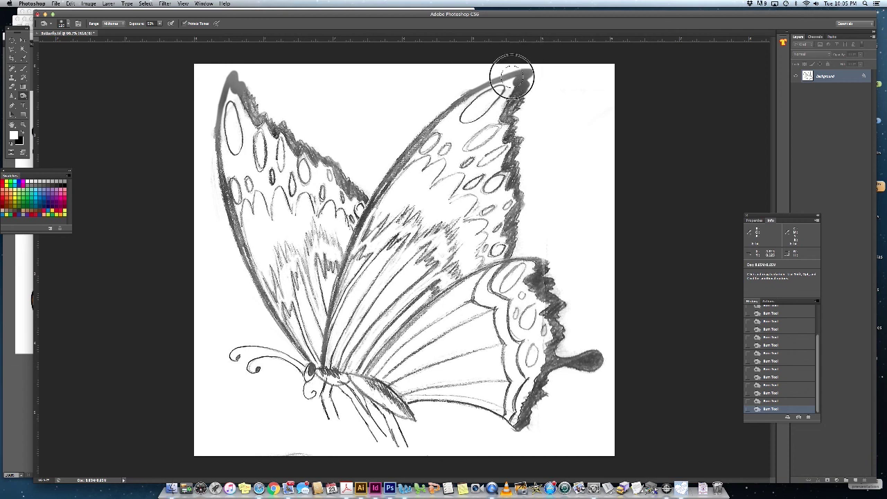
mouse_move(487, 158)
mouse_down()
mouse_move(490, 124)
mouse_move(472, 151)
mouse_move(499, 122)
mouse_move(472, 145)
mouse_up()
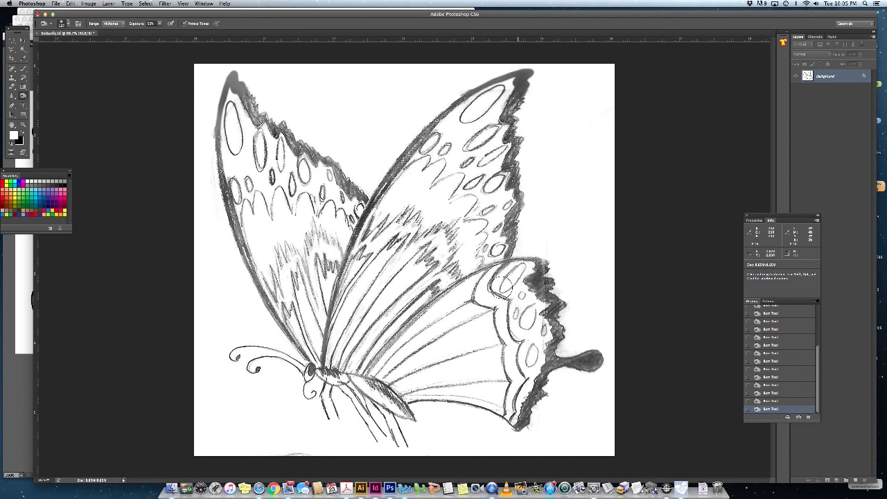
drag(511, 267, 537, 312)
drag(544, 357, 540, 384)
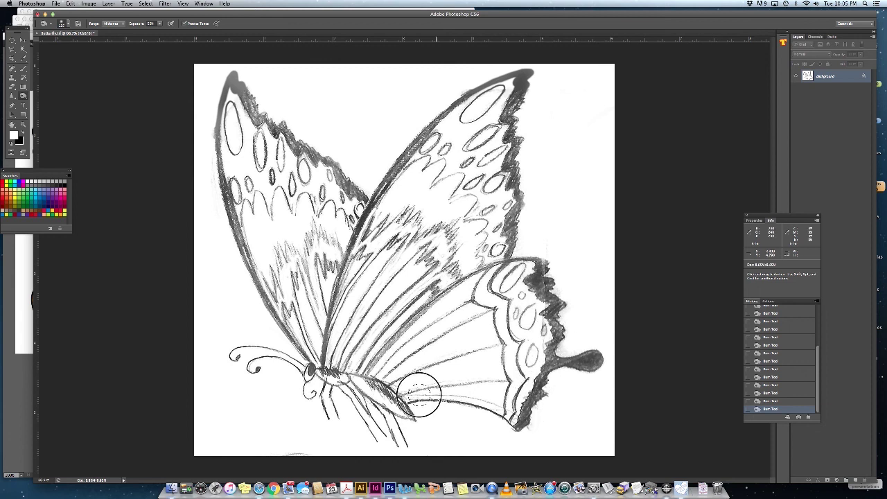
mouse_move(264, 291)
mouse_down()
mouse_move(321, 244)
mouse_move(291, 249)
mouse_move(314, 251)
mouse_move(307, 258)
mouse_move(316, 239)
mouse_move(305, 257)
mouse_up()
mouse_move(310, 140)
mouse_down()
mouse_move(267, 113)
mouse_move(281, 135)
mouse_up()
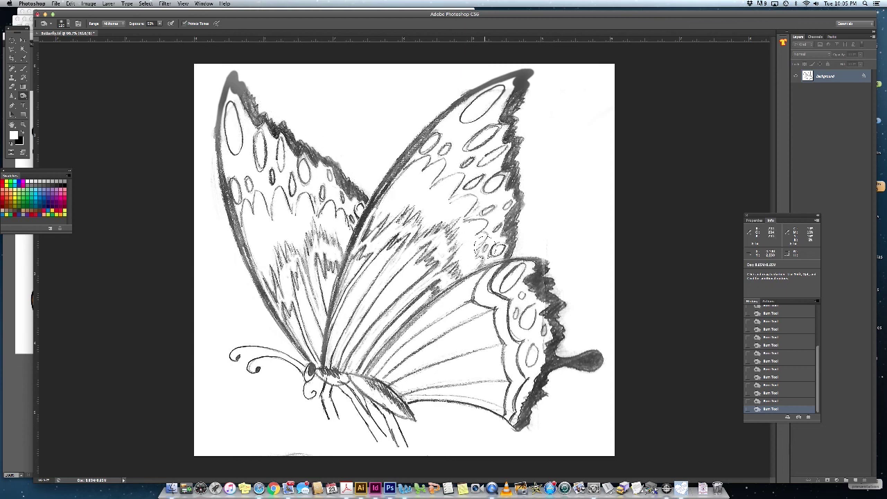
Step: Apply a Curves adjustment that sets the black point from the dark edge near the upper wing's tip
click(89, 3)
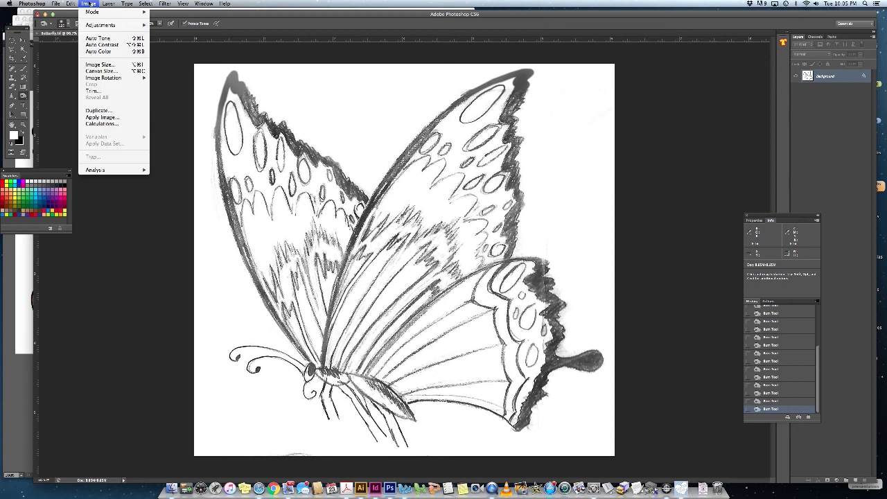
mouse_move(95, 25)
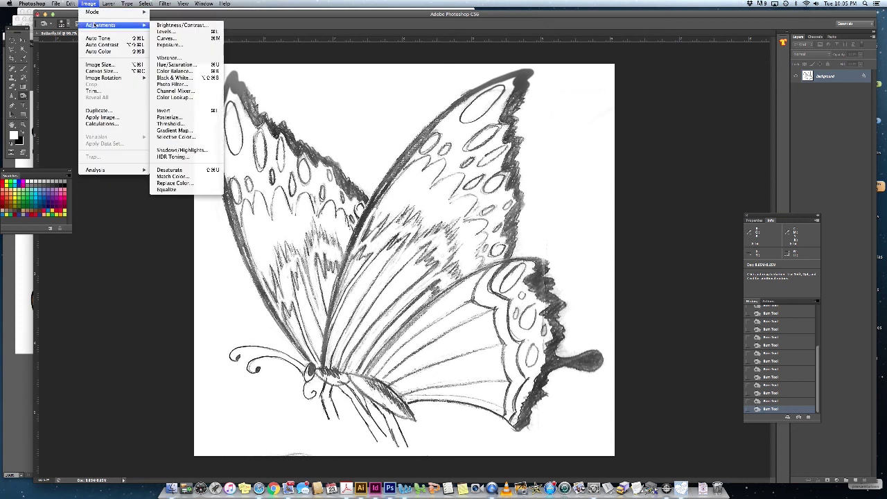
click(177, 39)
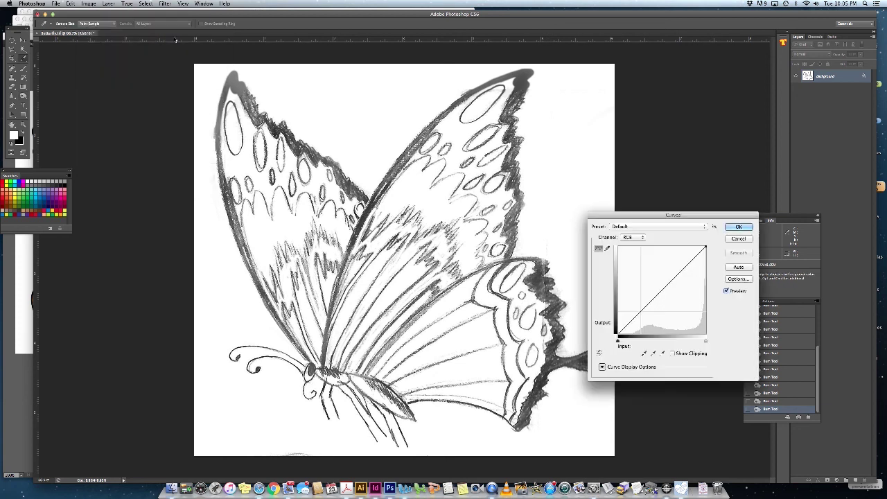
click(644, 354)
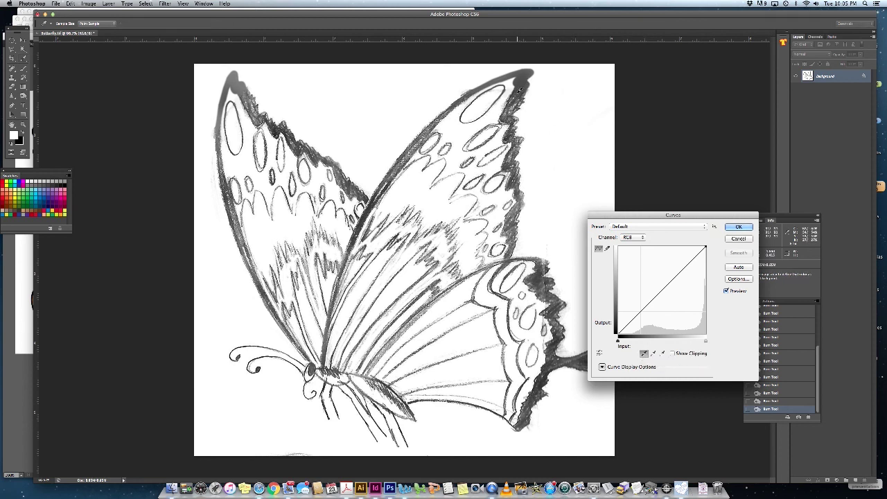
click(519, 88)
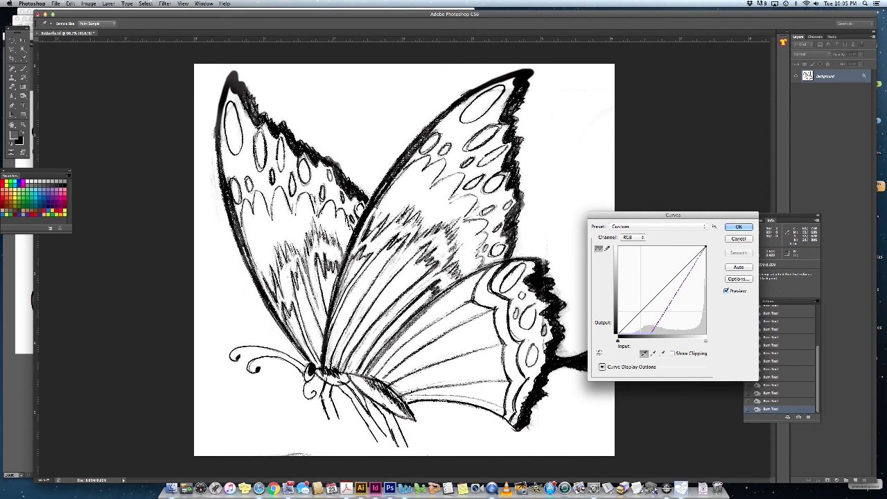
click(739, 226)
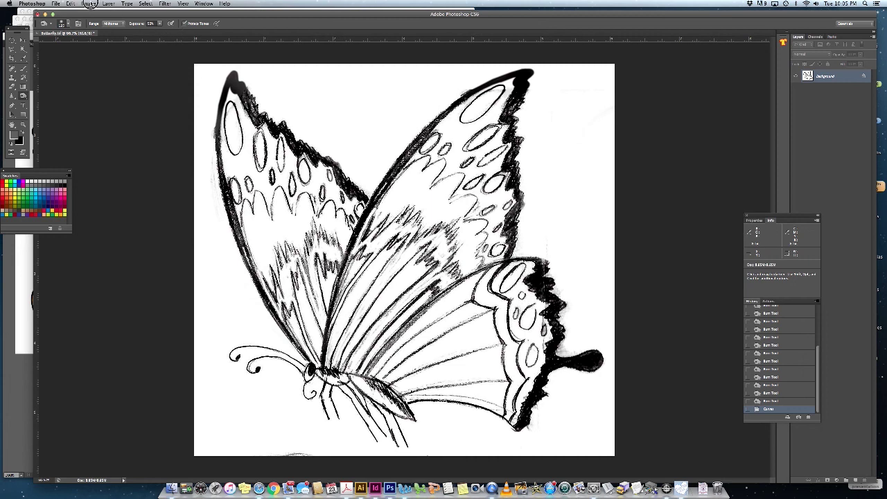
Step: Convert the butterfly image to Grayscale and from there to Bitmap mode using the 50% Threshold method
click(89, 4)
mouse_move(97, 12)
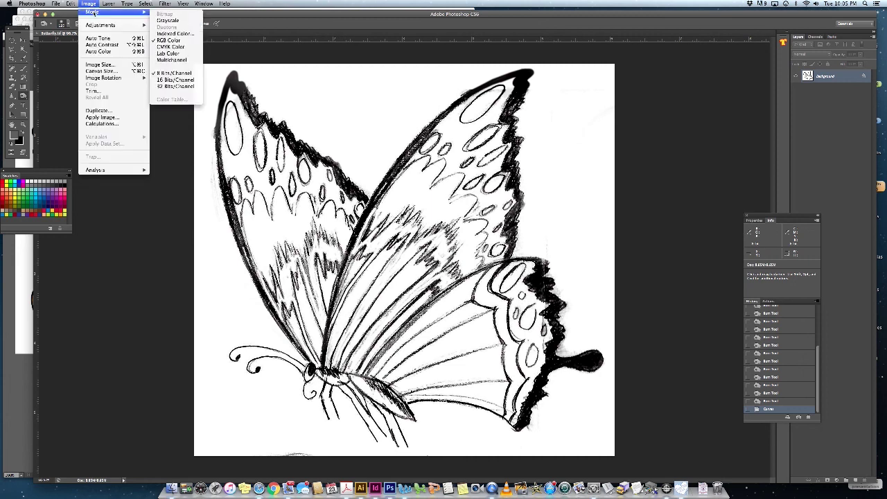
click(171, 23)
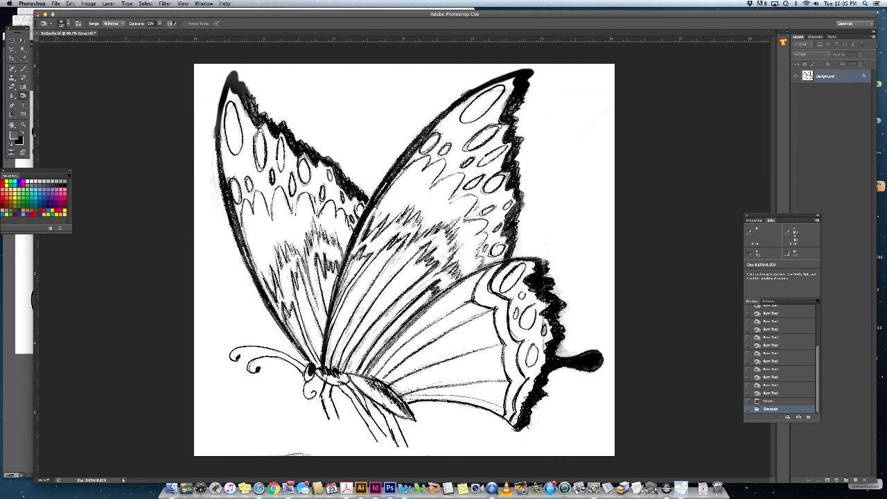
click(94, 4)
mouse_move(94, 12)
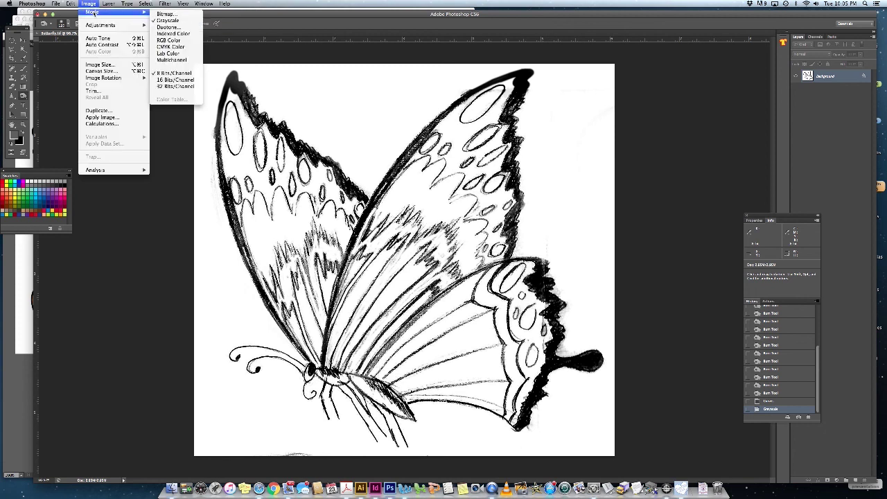
click(167, 13)
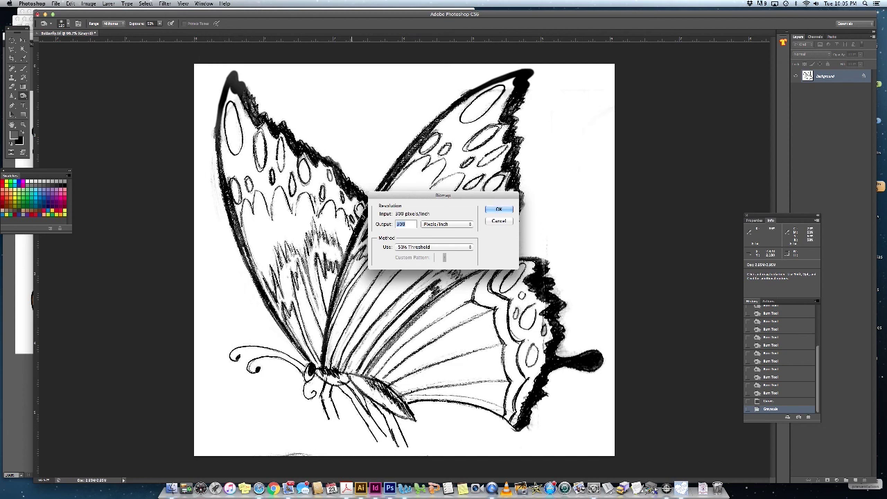
click(498, 209)
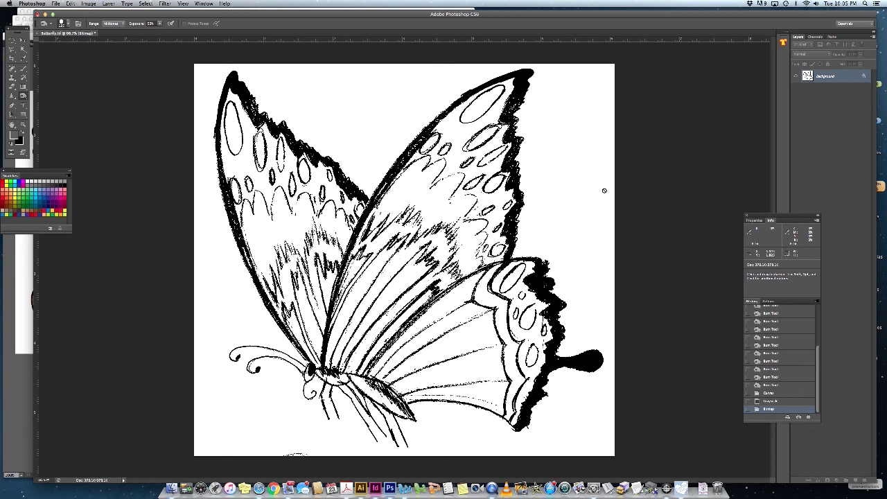
Step: Save the bitmap as ButterflyV.tif in the Image Trace presentation folder, in TIFF format without image compression
click(56, 4)
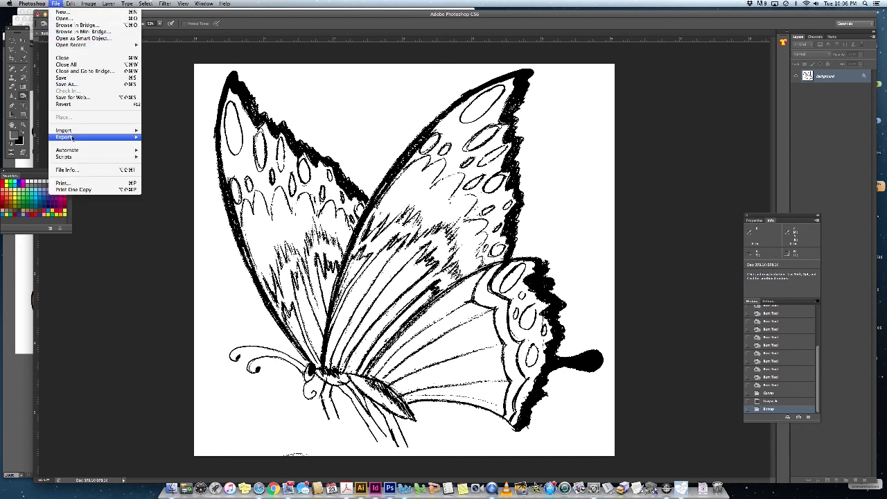
mouse_move(70, 4)
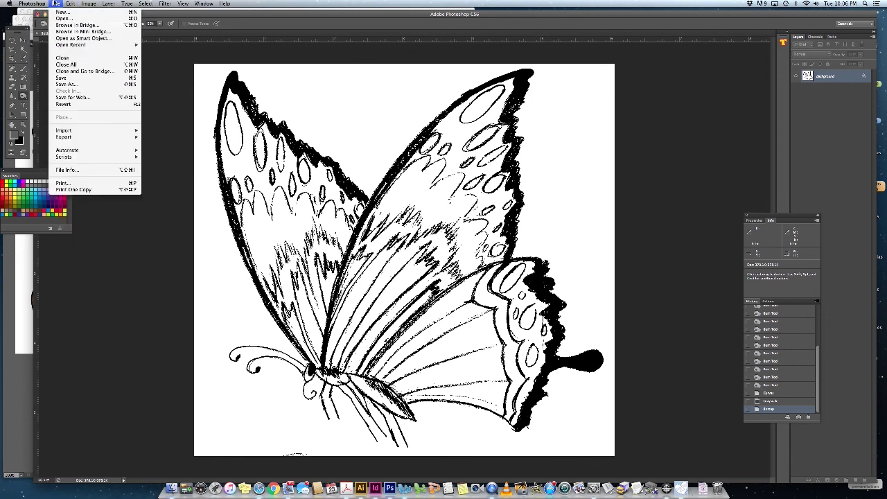
click(66, 84)
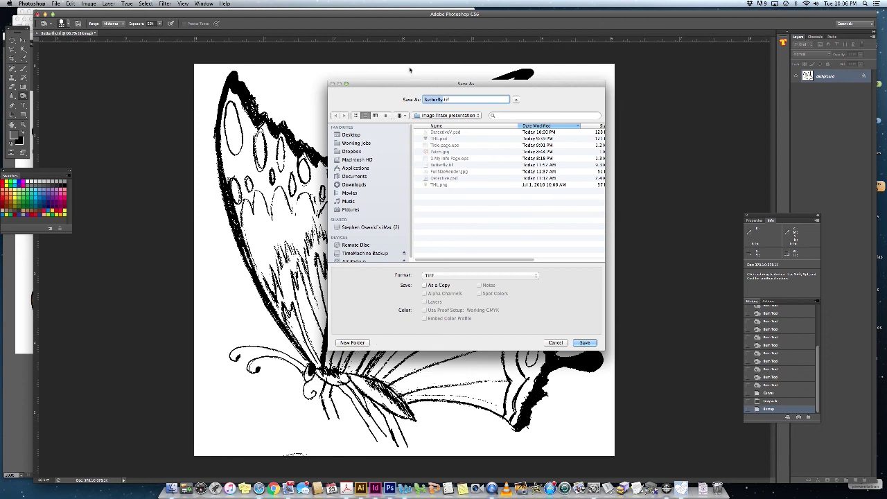
click(447, 99)
text(V)
click(586, 343)
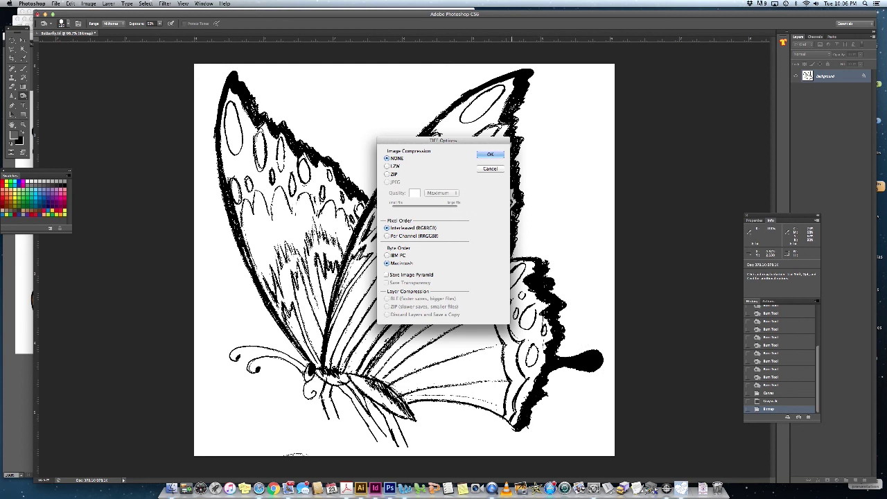
click(492, 153)
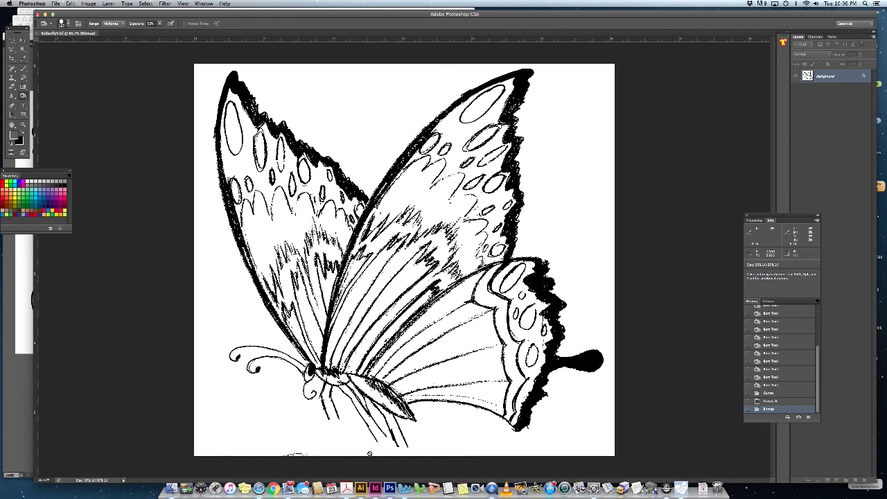
Step: Switch to Illustrator and create a new Letter-size CMYK document with one artboard
click(359, 484)
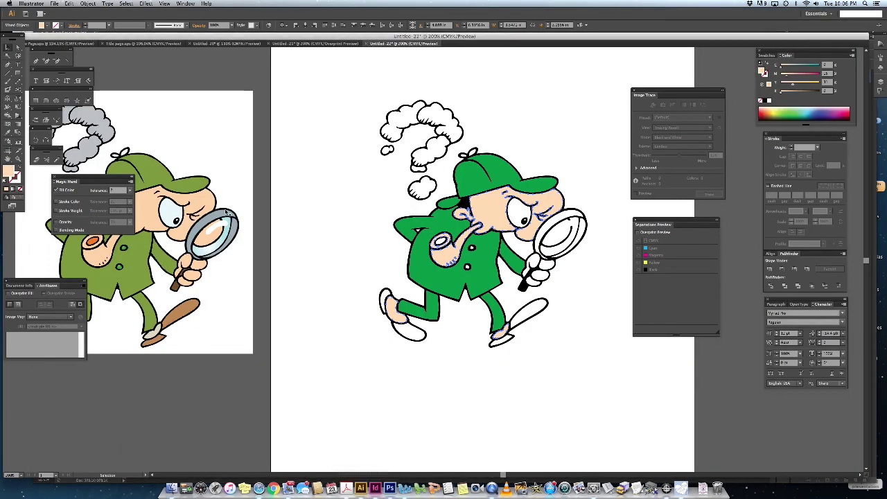
click(54, 4)
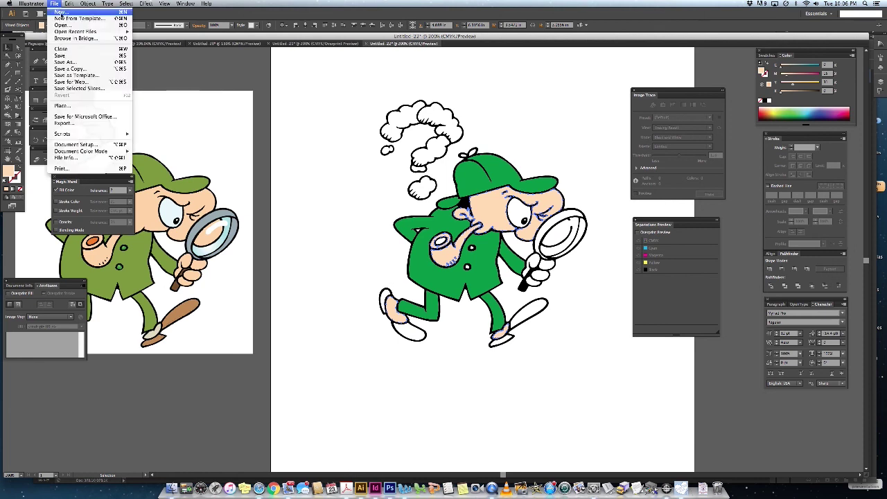
click(61, 13)
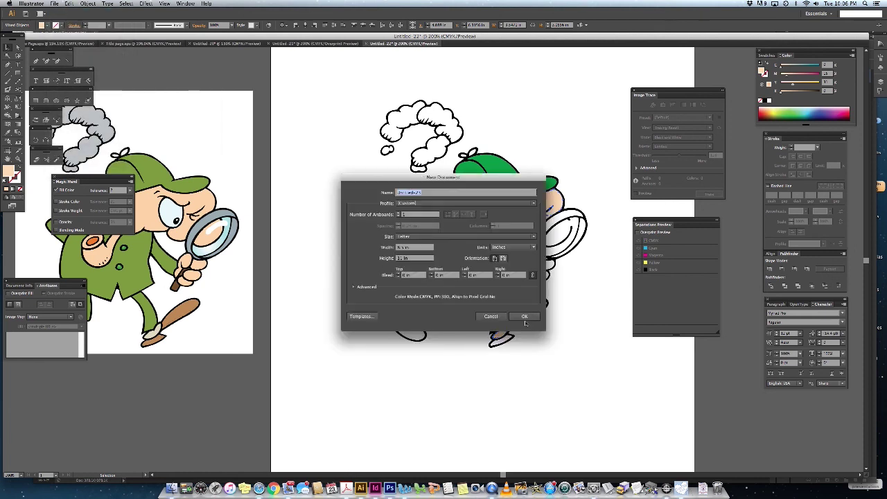
click(525, 318)
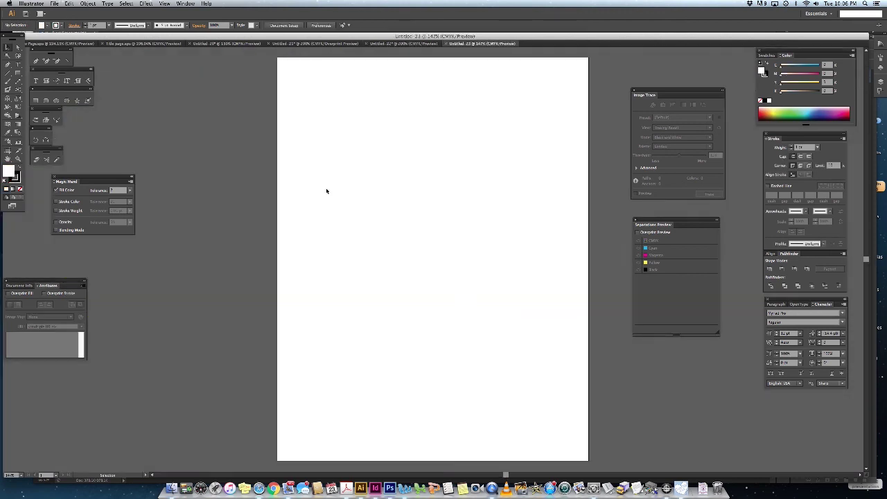
Step: Place the saved butterfly bitmap, ButterflyV.tif, on the blank artboard
click(54, 4)
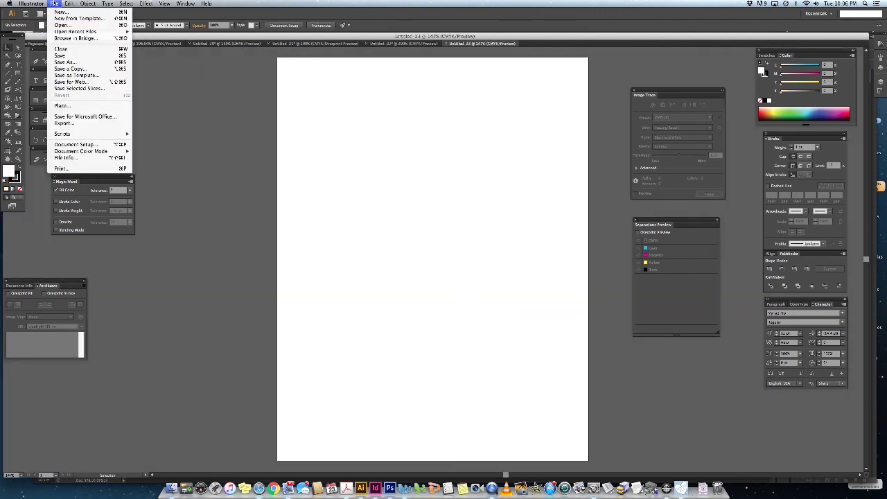
click(62, 105)
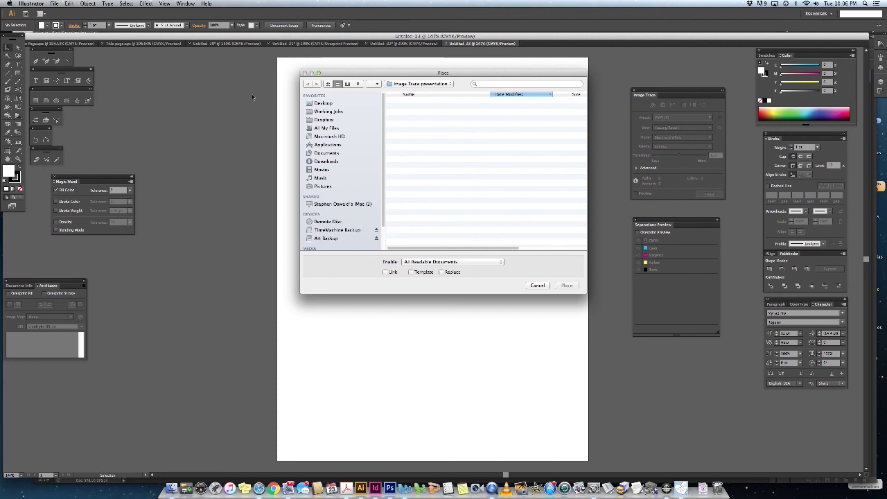
double_click(416, 101)
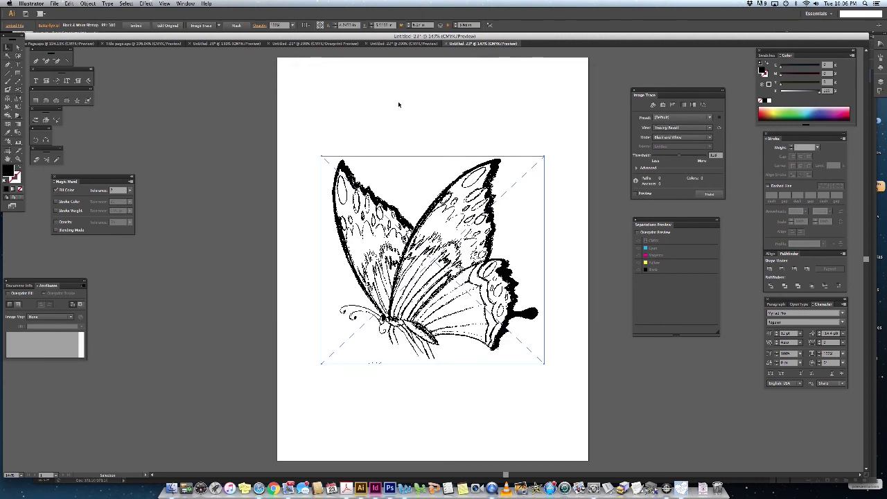
Step: Trace the placed butterfly bitmap with Image Trace's default black-and-white settings and expand the tracing into editable vector paths
click(202, 26)
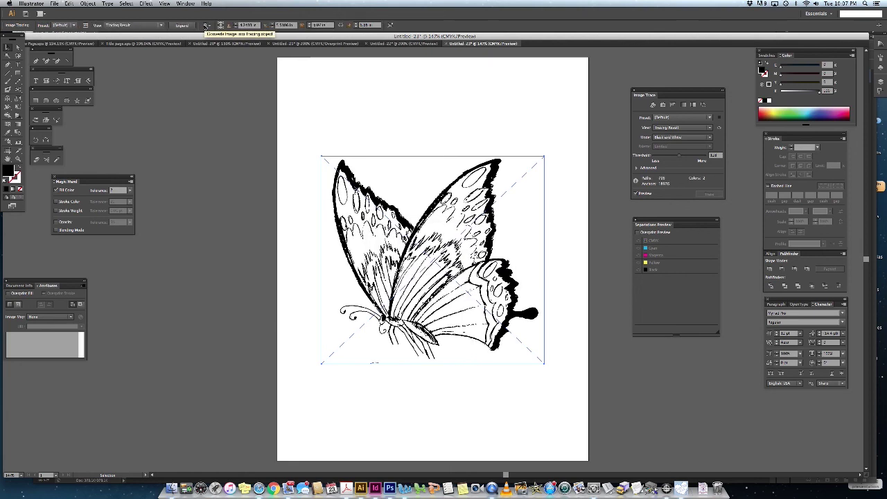
click(182, 25)
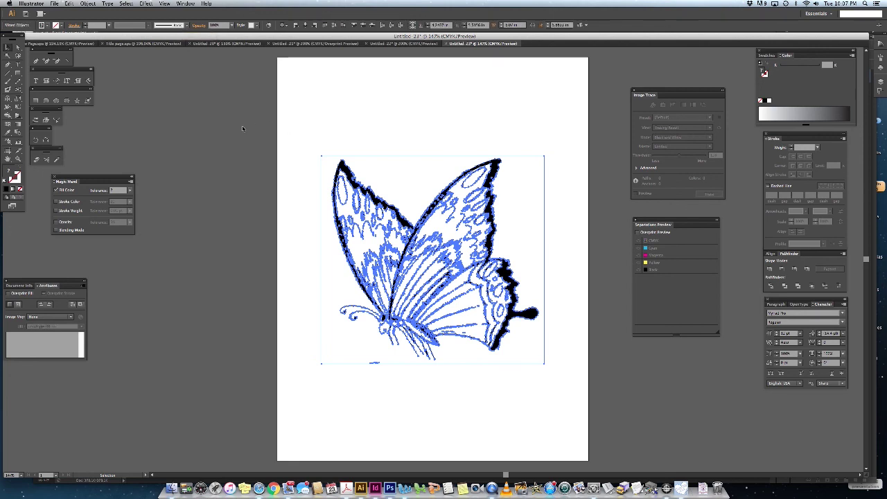
click(291, 144)
Step: Remove the white background shape behind the expanded butterfly and the small stray marks below its legs
click(328, 158)
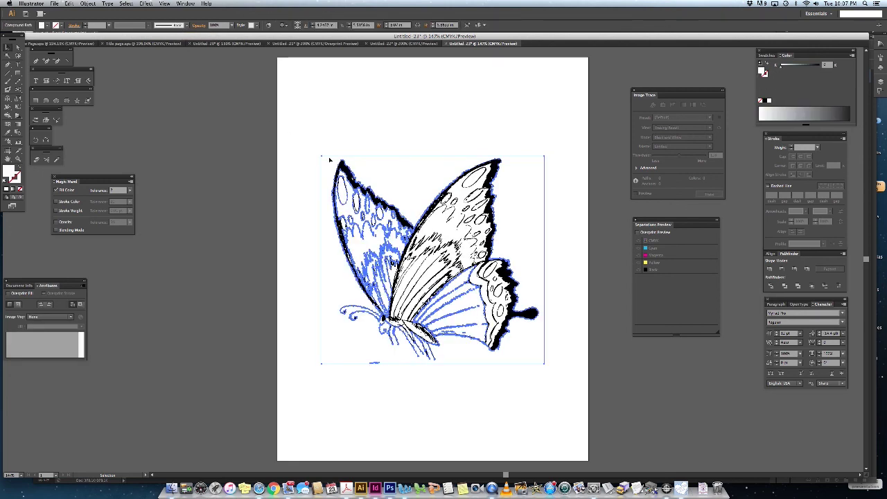
click(327, 158)
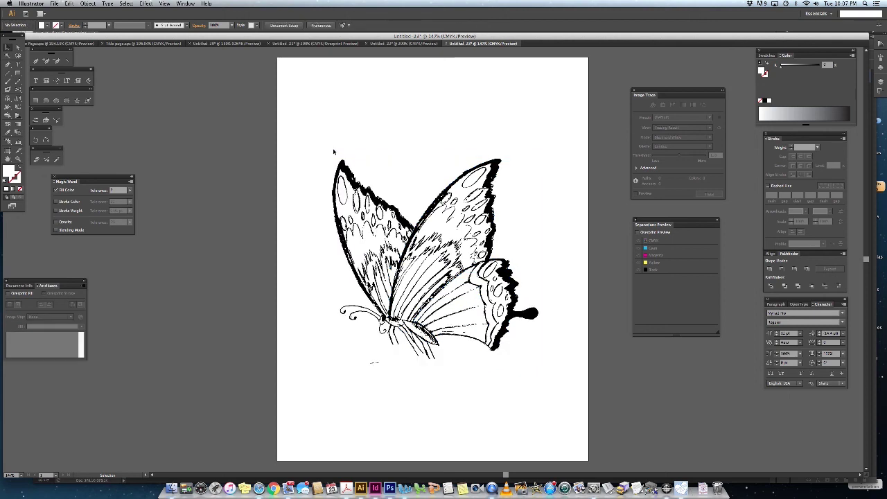
drag(354, 356, 386, 377)
key(Delete)
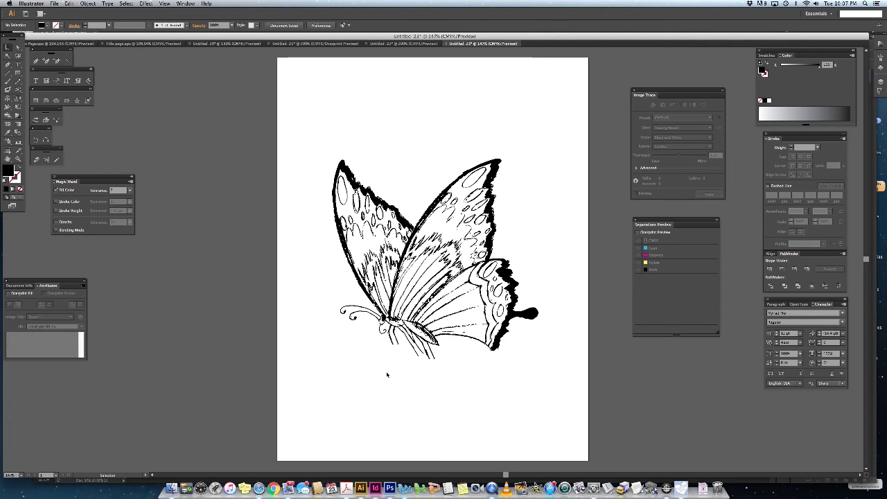
mouse_move(586, 409)
mouse_down()
mouse_move(332, 176)
mouse_move(287, 122)
mouse_up()
click(270, 127)
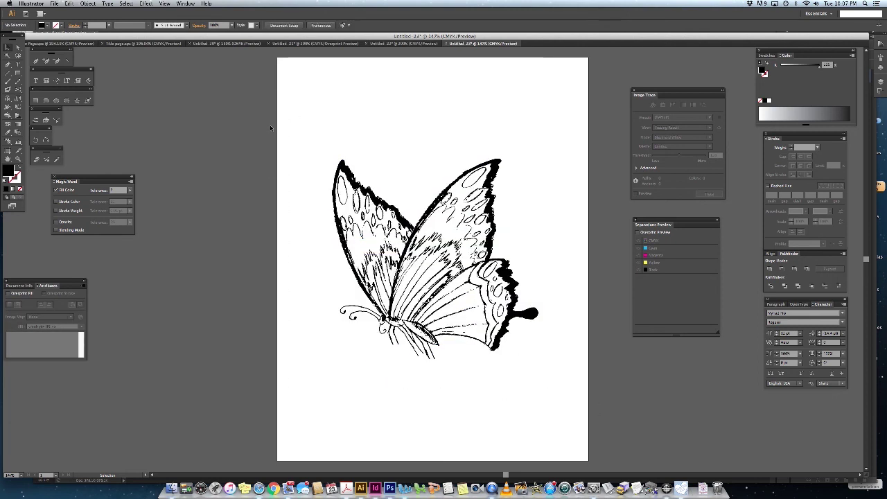